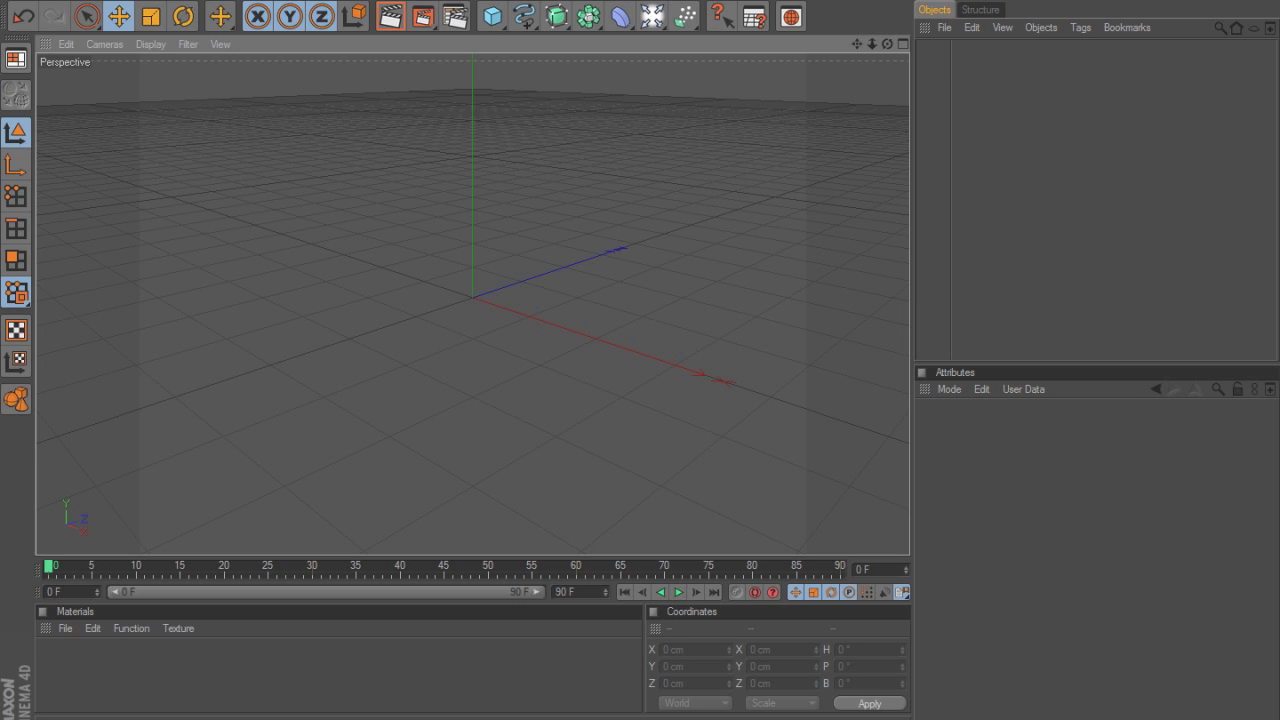
# Step: Add a Background object and create a new material with its Specular channel disabled
pyautogui.moveTo(652, 16); pyautogui.dragTo(829, 220)
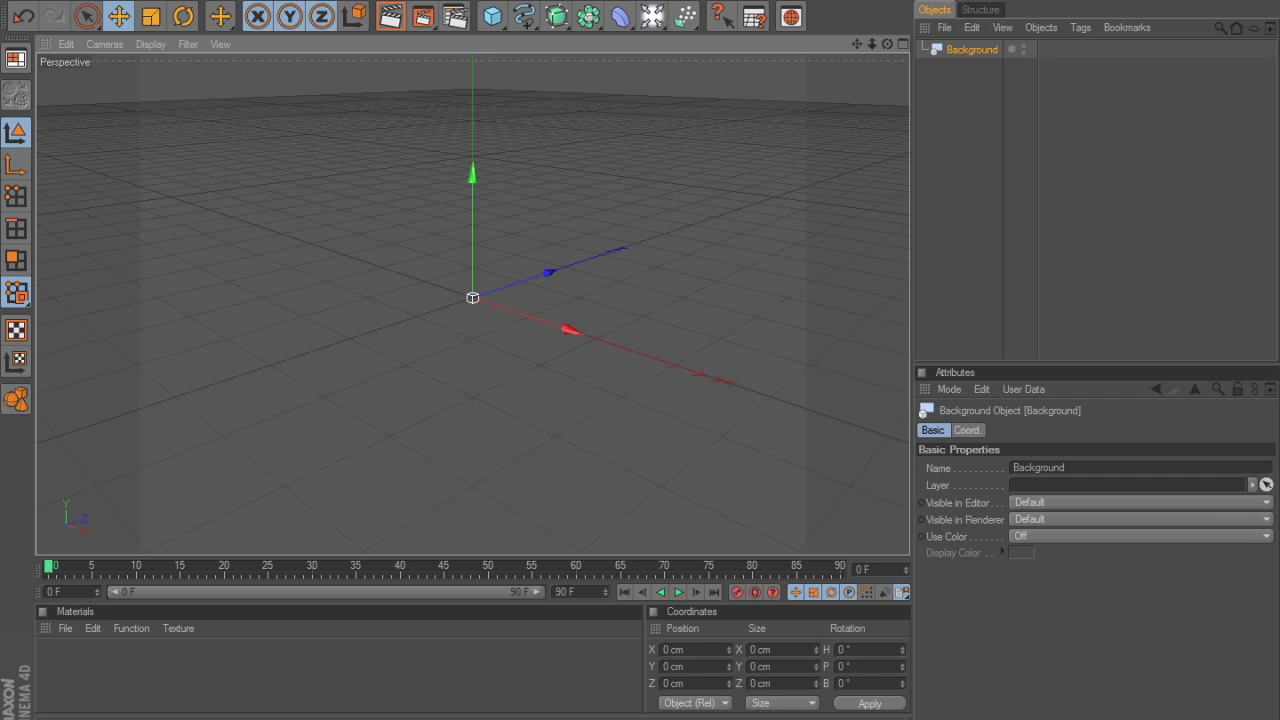
pyautogui.click(65, 628)
pyautogui.click(104, 418)
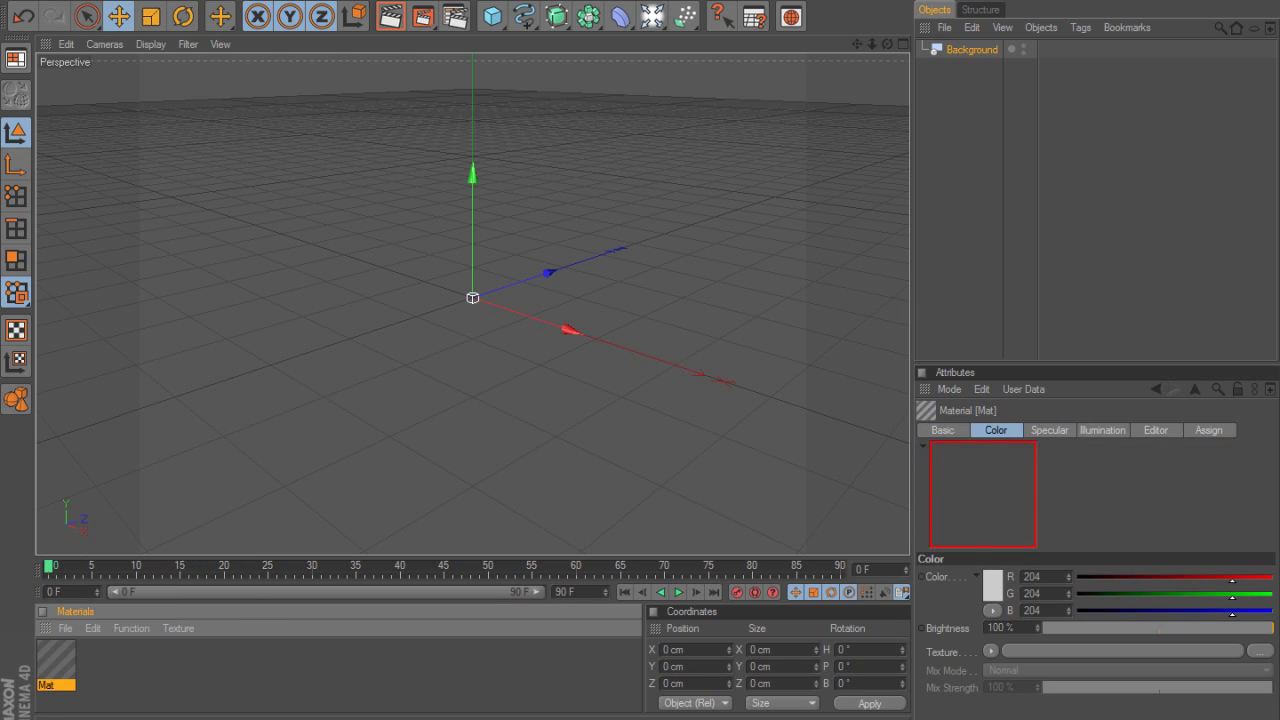
pyautogui.doubleClick(56, 657)
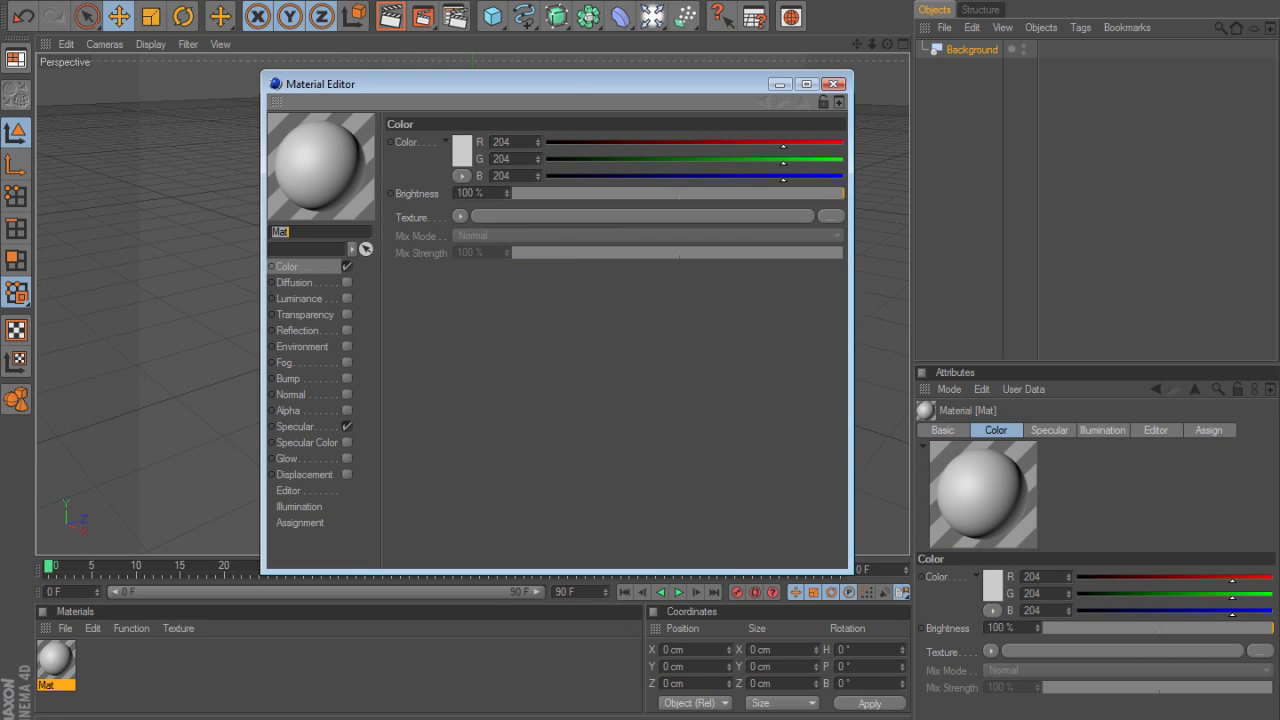
pyautogui.click(295, 427)
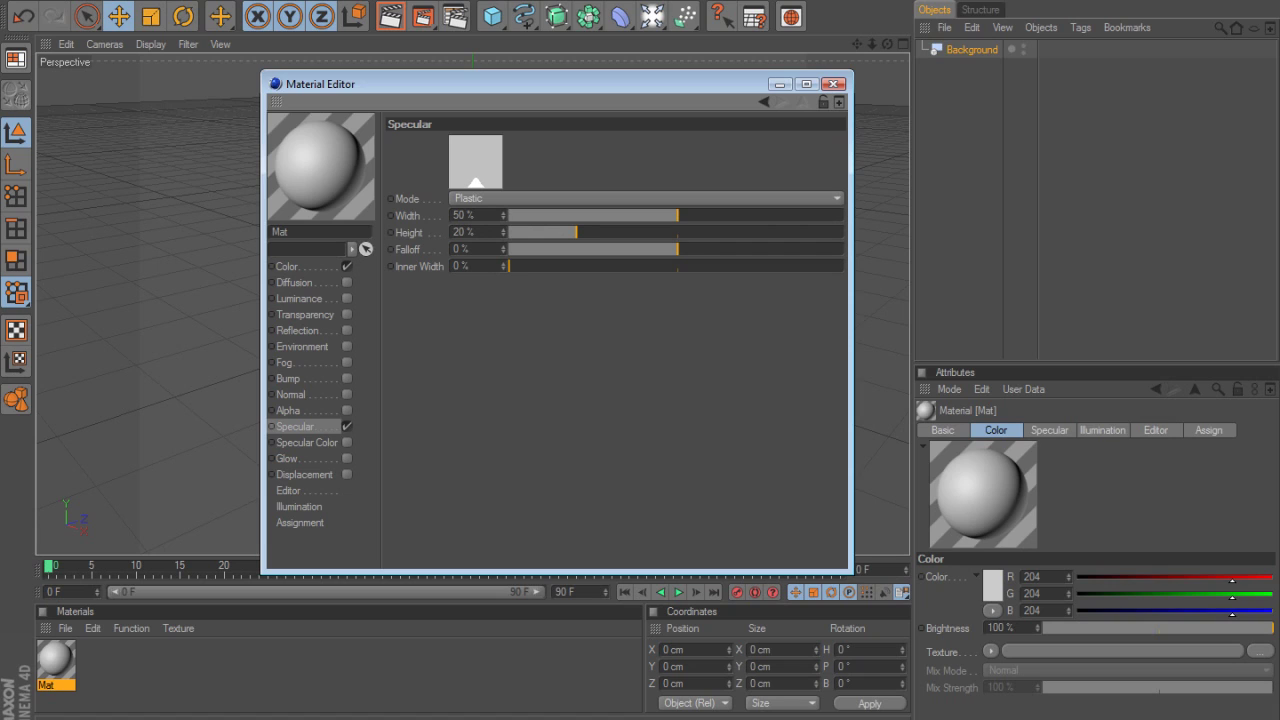
pyautogui.click(347, 427)
# Step: Load Tutorial.jpg from Downloads as the material's color texture without copying it to the document location, and apply the material to the Background object
pyautogui.click(288, 267)
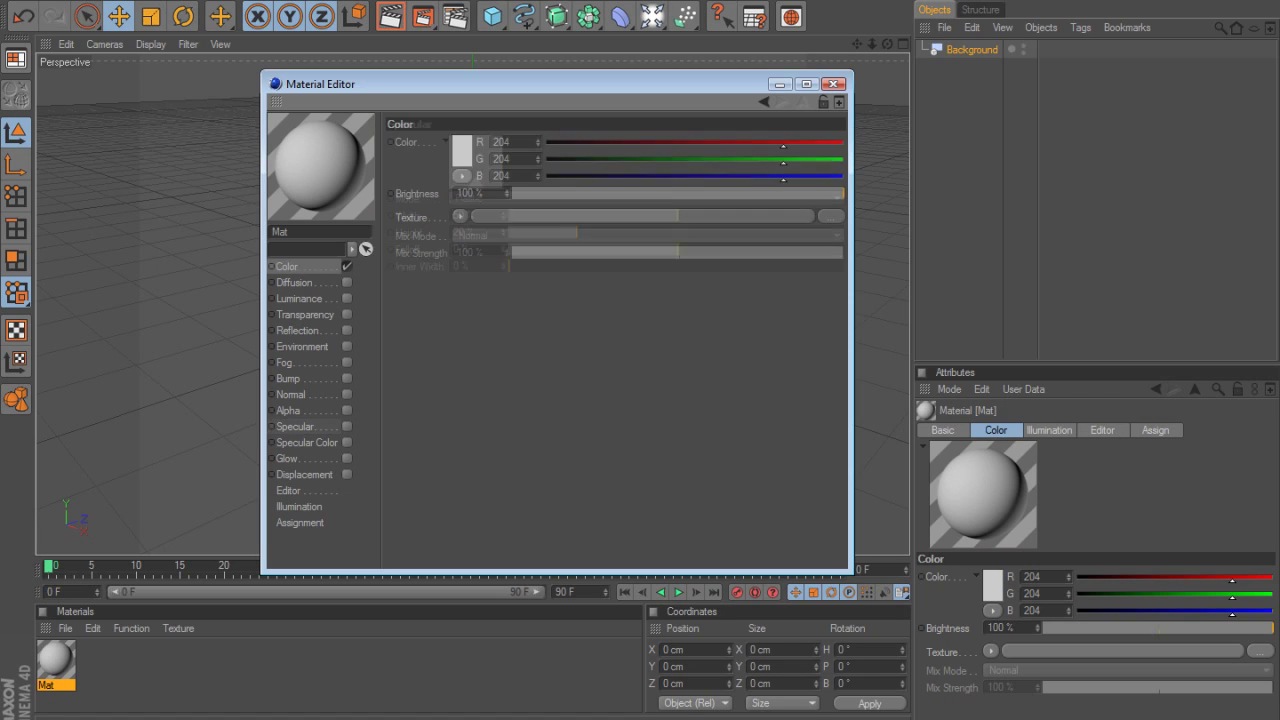
pyautogui.click(460, 216)
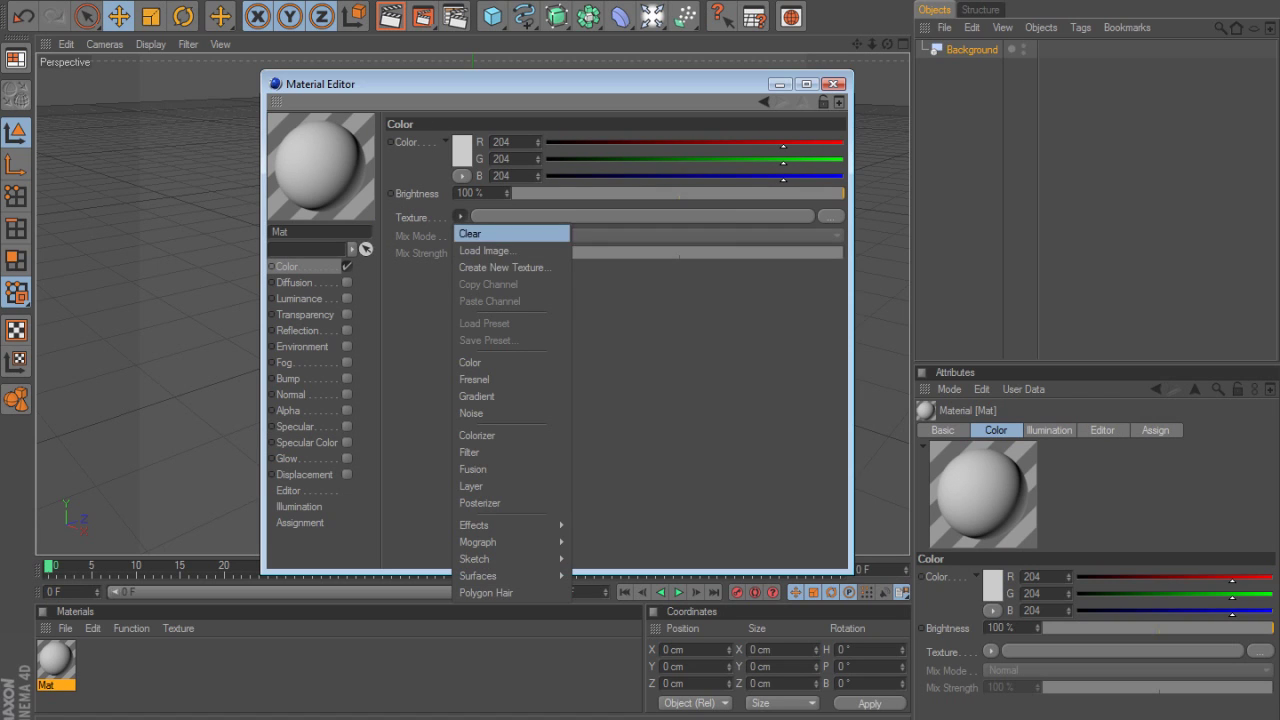
pyautogui.click(490, 233)
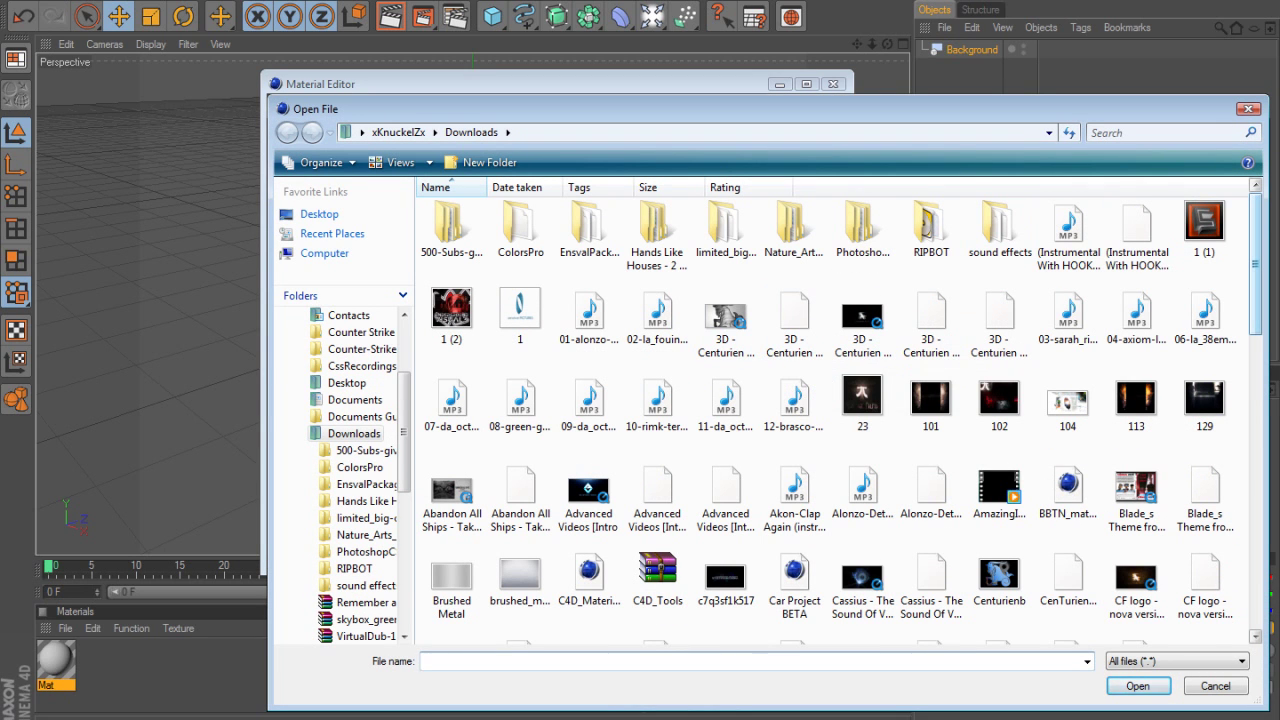
pyautogui.scroll(-10, 999, 410)
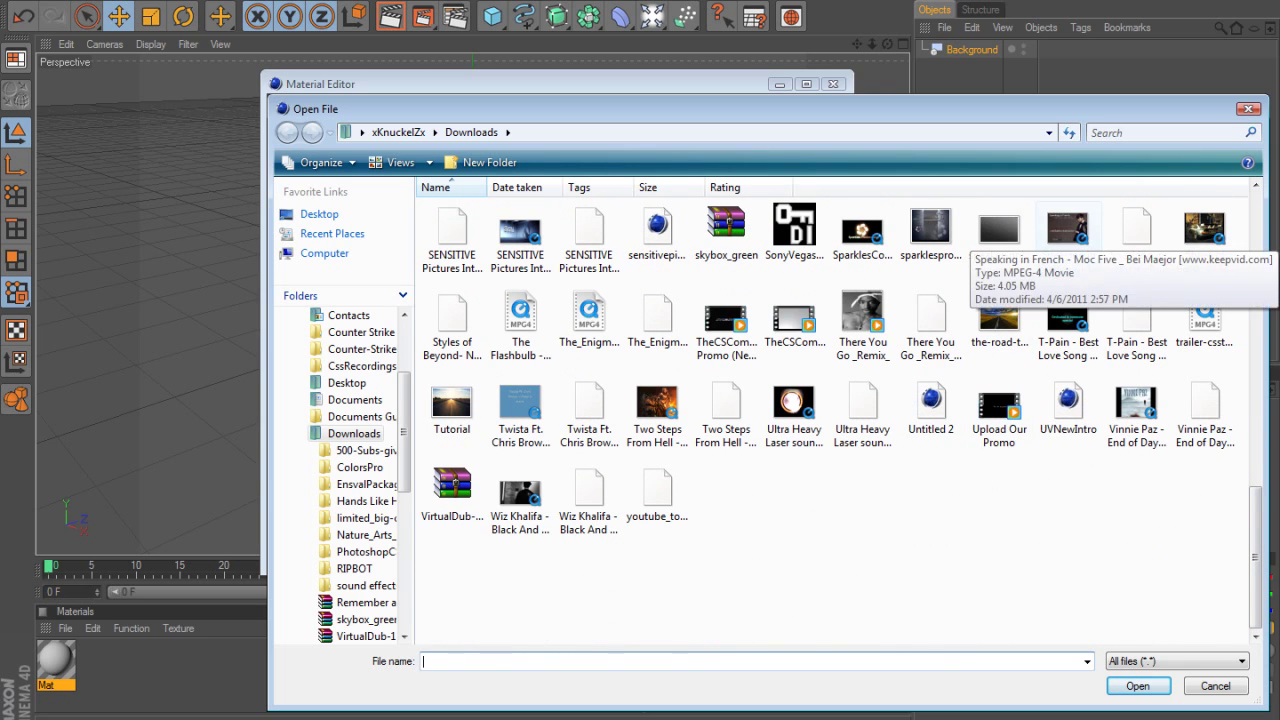
pyautogui.click(1068, 235)
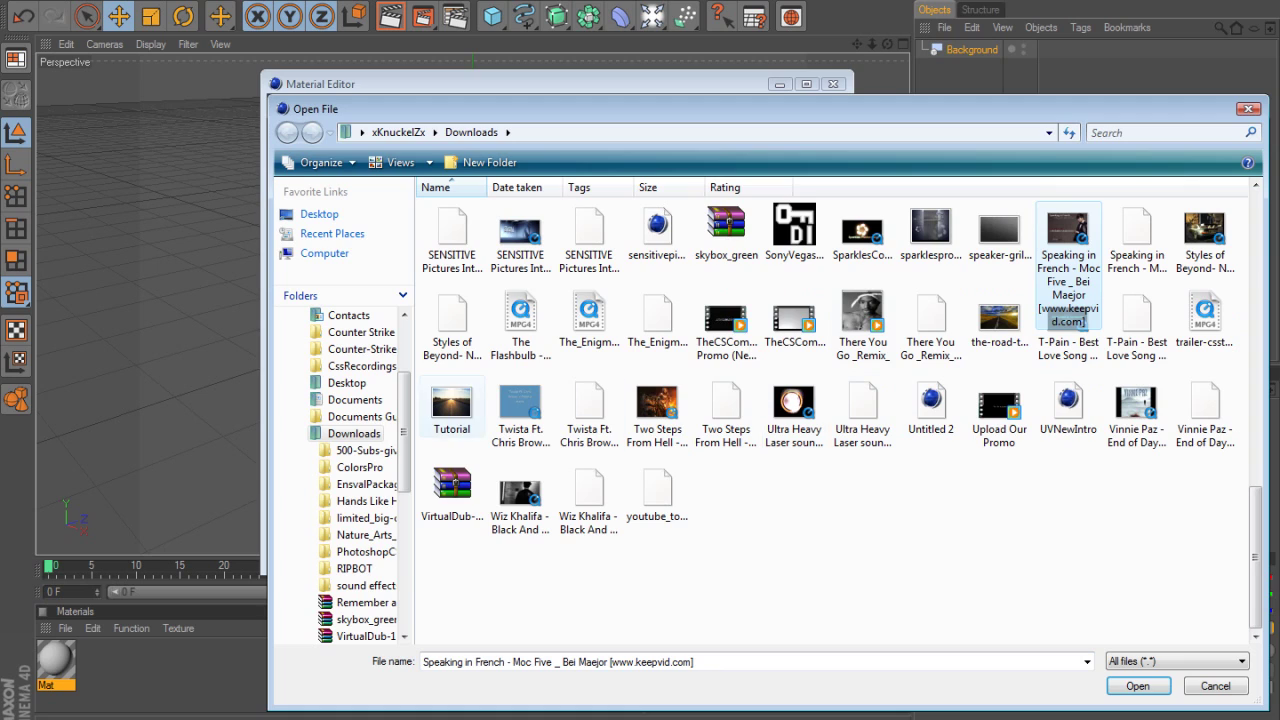
pyautogui.doubleClick(452, 408)
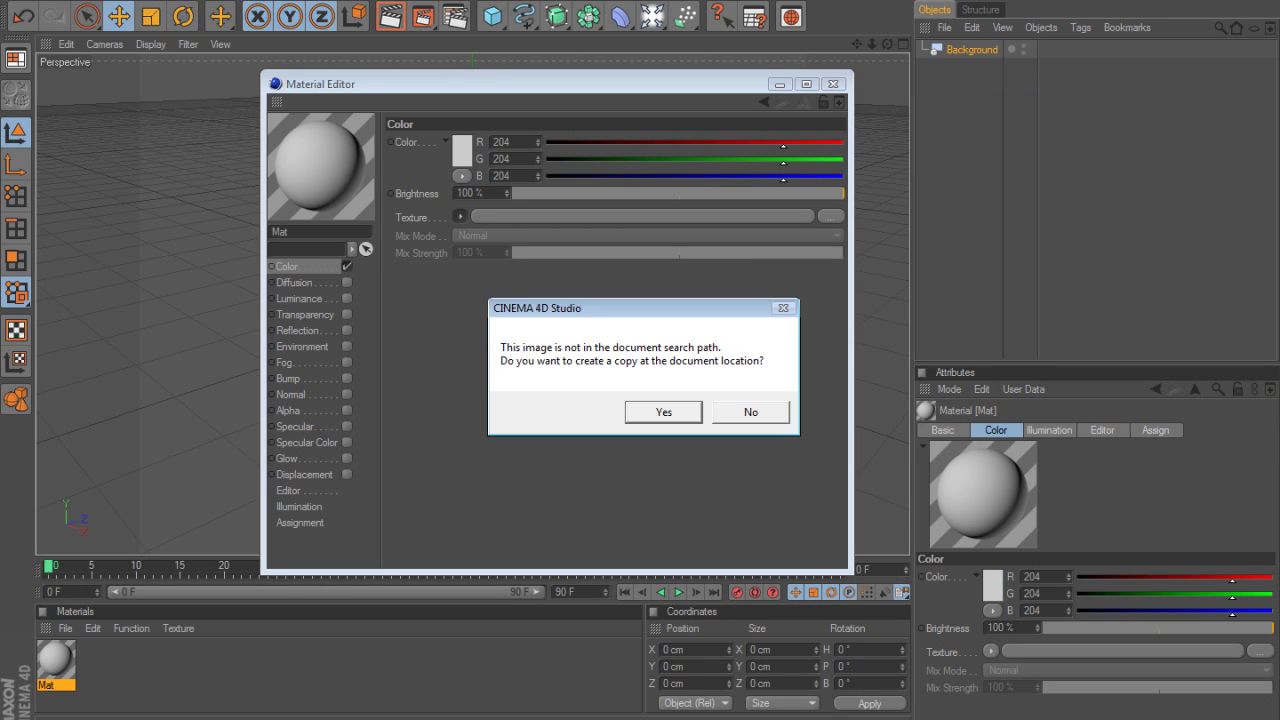
pyautogui.click(751, 412)
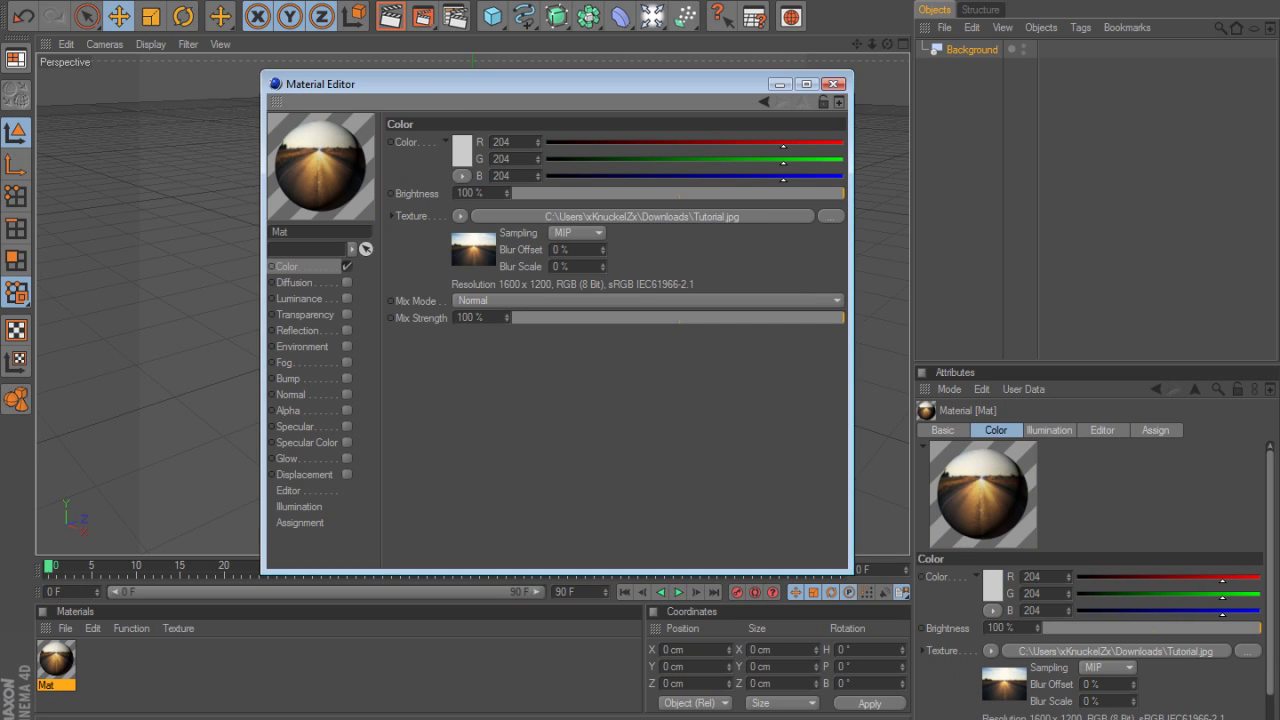
pyautogui.click(835, 83)
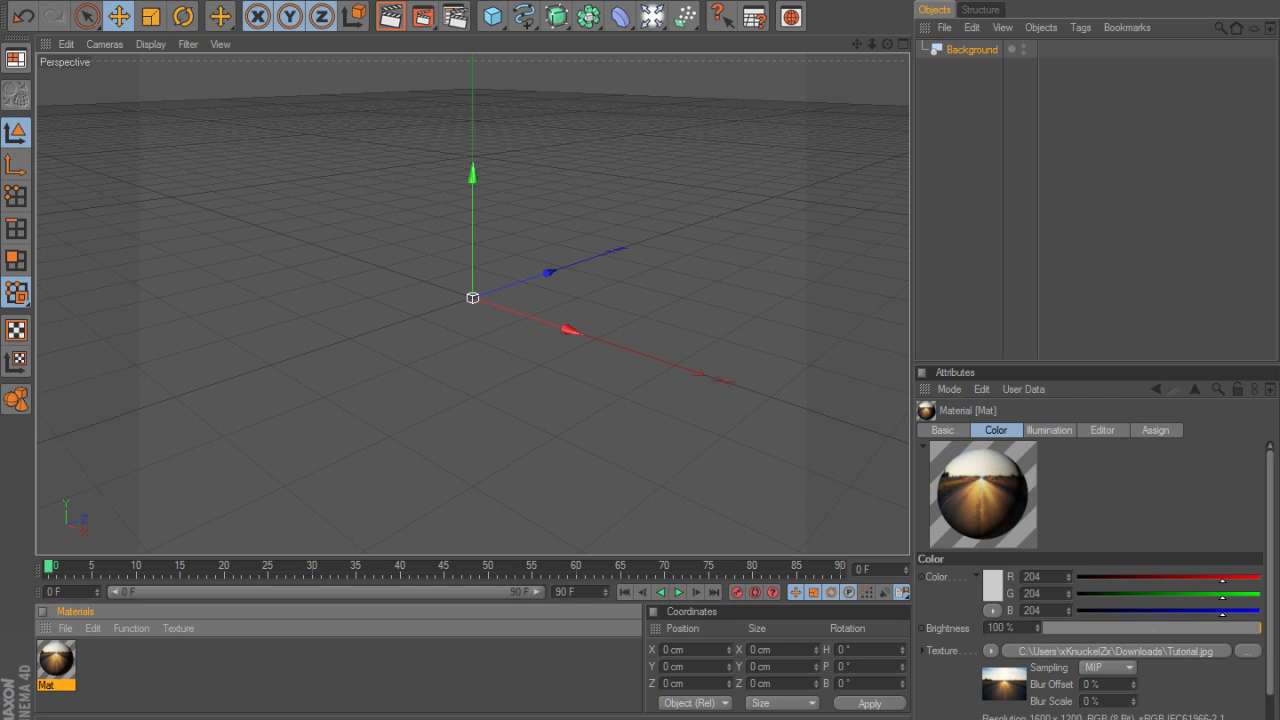
pyautogui.moveTo(56, 661); pyautogui.dragTo(971, 50)
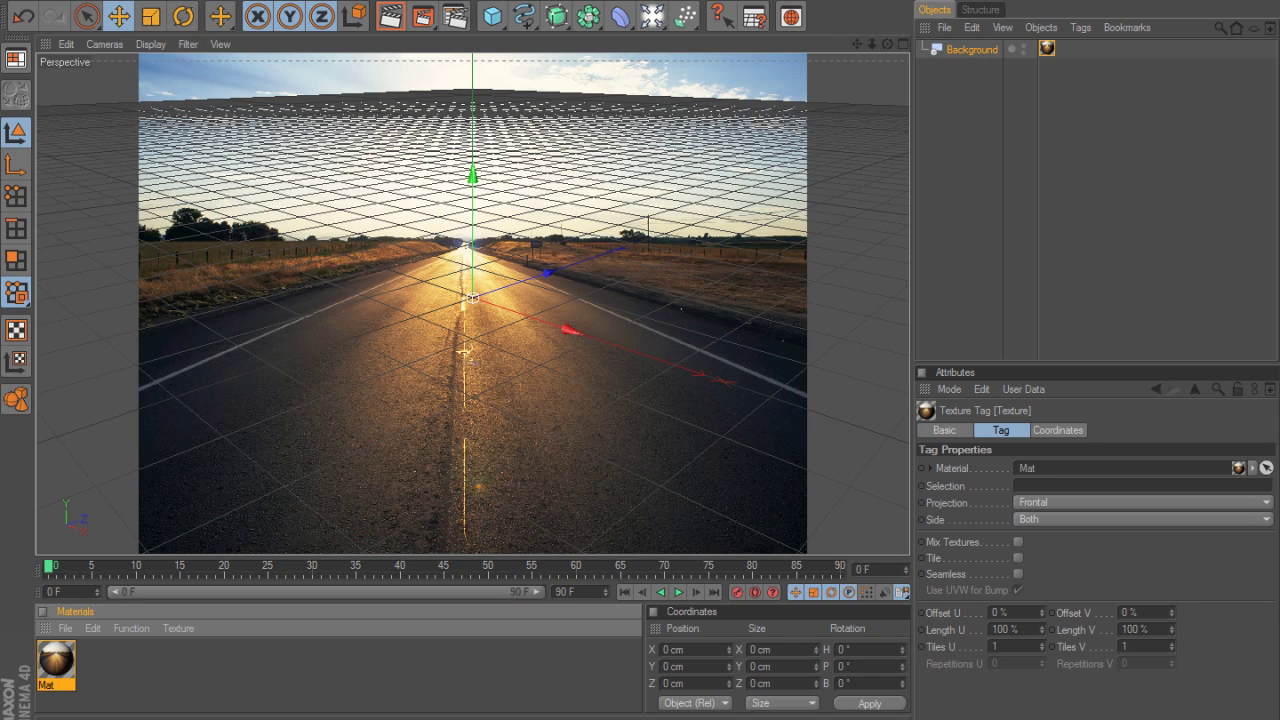
# Step: Examine the basic, shader and animation settings of the material's color texture
pyautogui.doubleClick(56, 661)
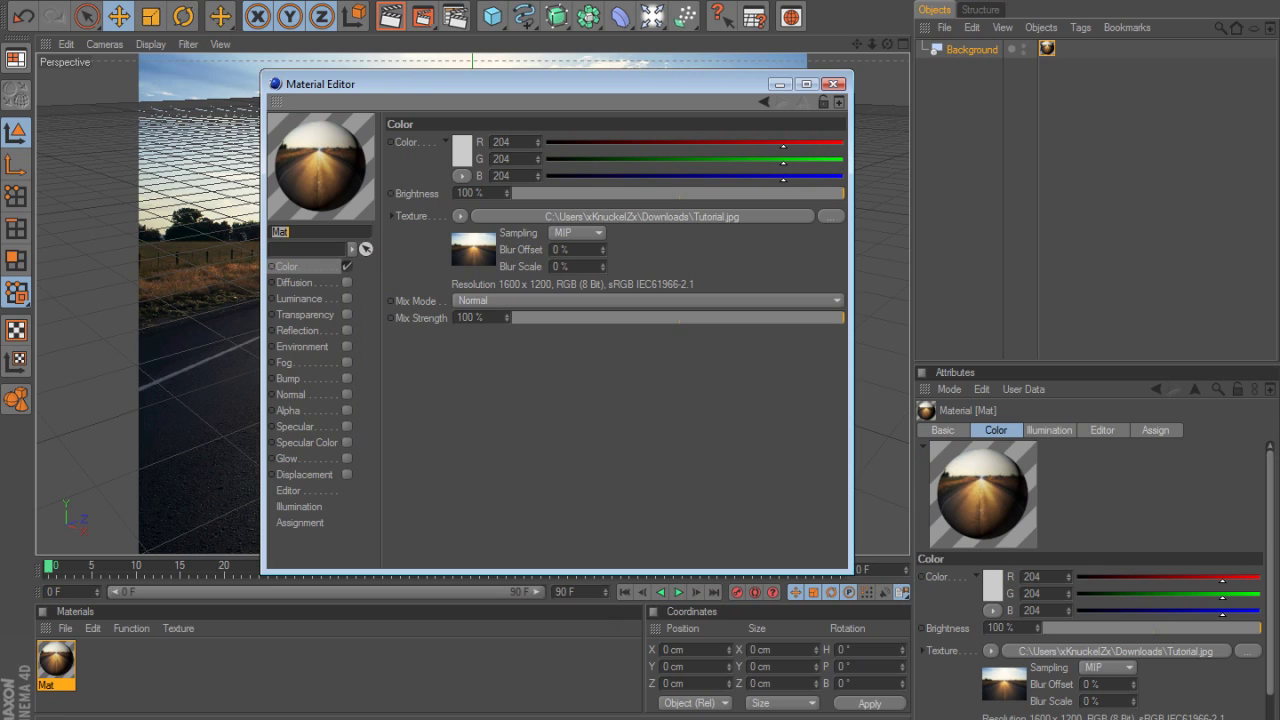
pyautogui.click(642, 216)
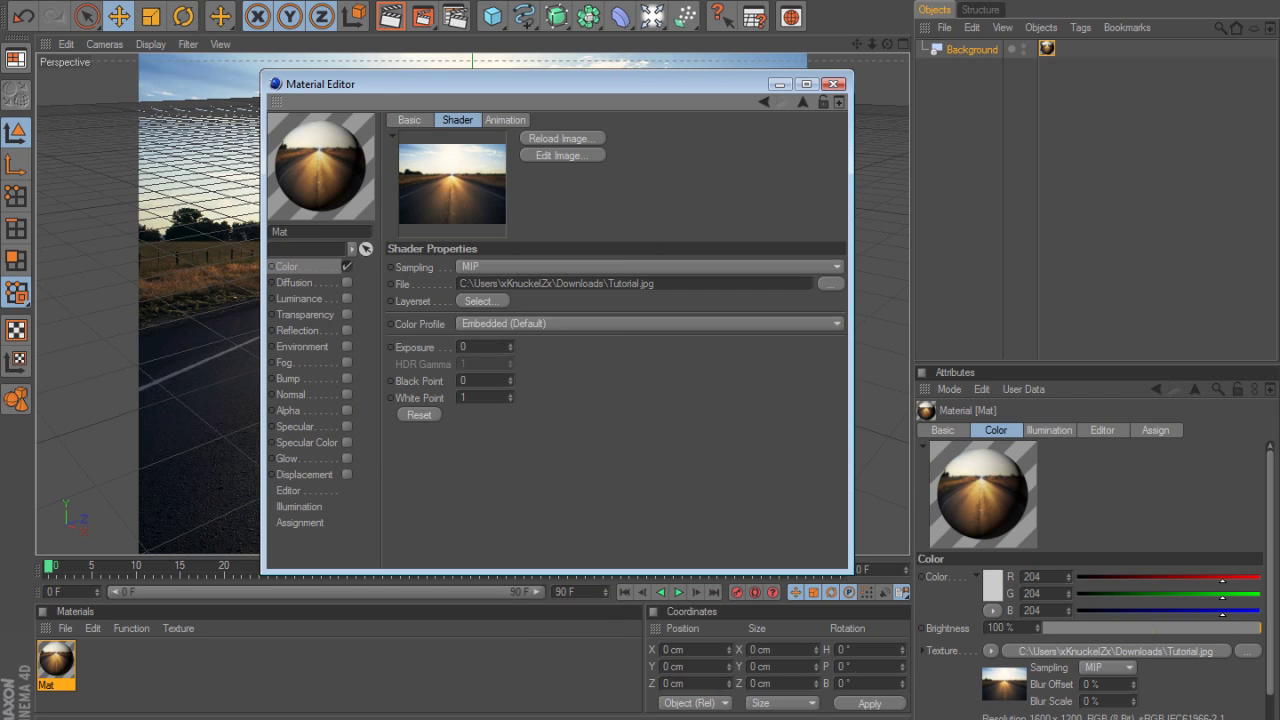
pyautogui.click(505, 120)
pyautogui.click(458, 120)
pyautogui.click(409, 120)
pyautogui.click(458, 120)
# Step: Check the pixel dimensions of the Tutorial image in its file properties
pyautogui.click(830, 283)
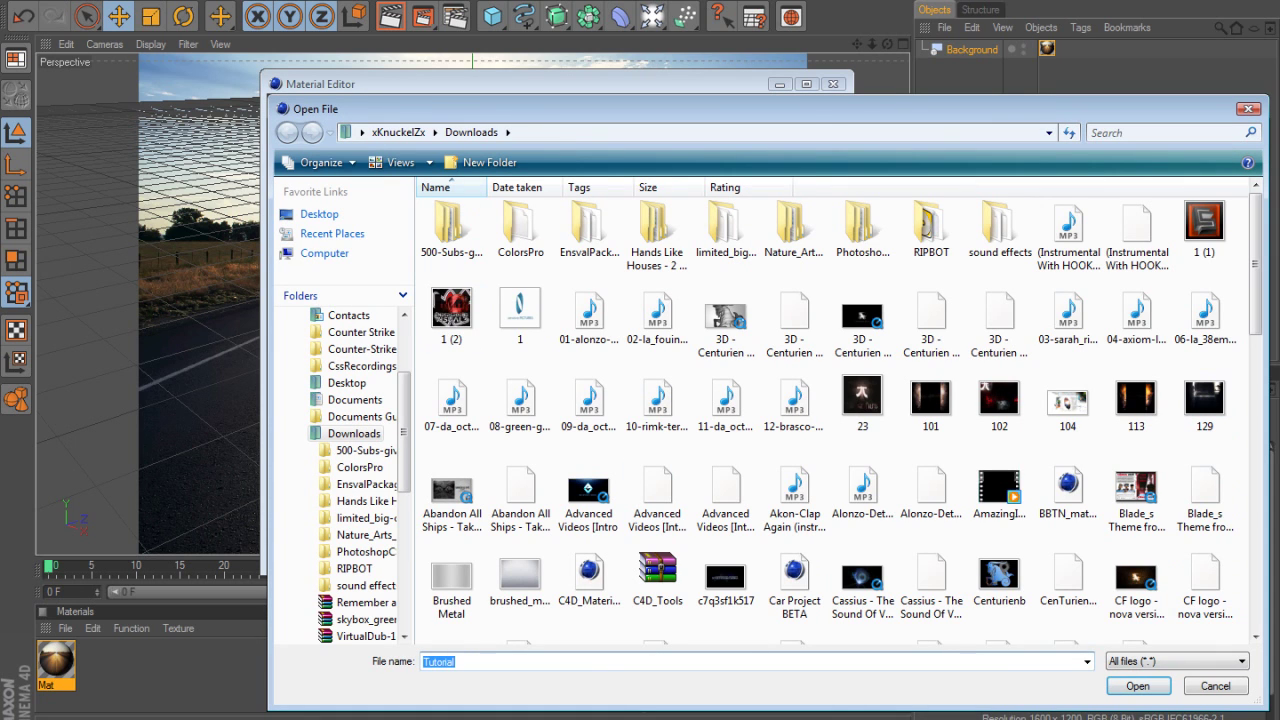
pyautogui.moveTo(1255, 270); pyautogui.dragTo(1255, 564)
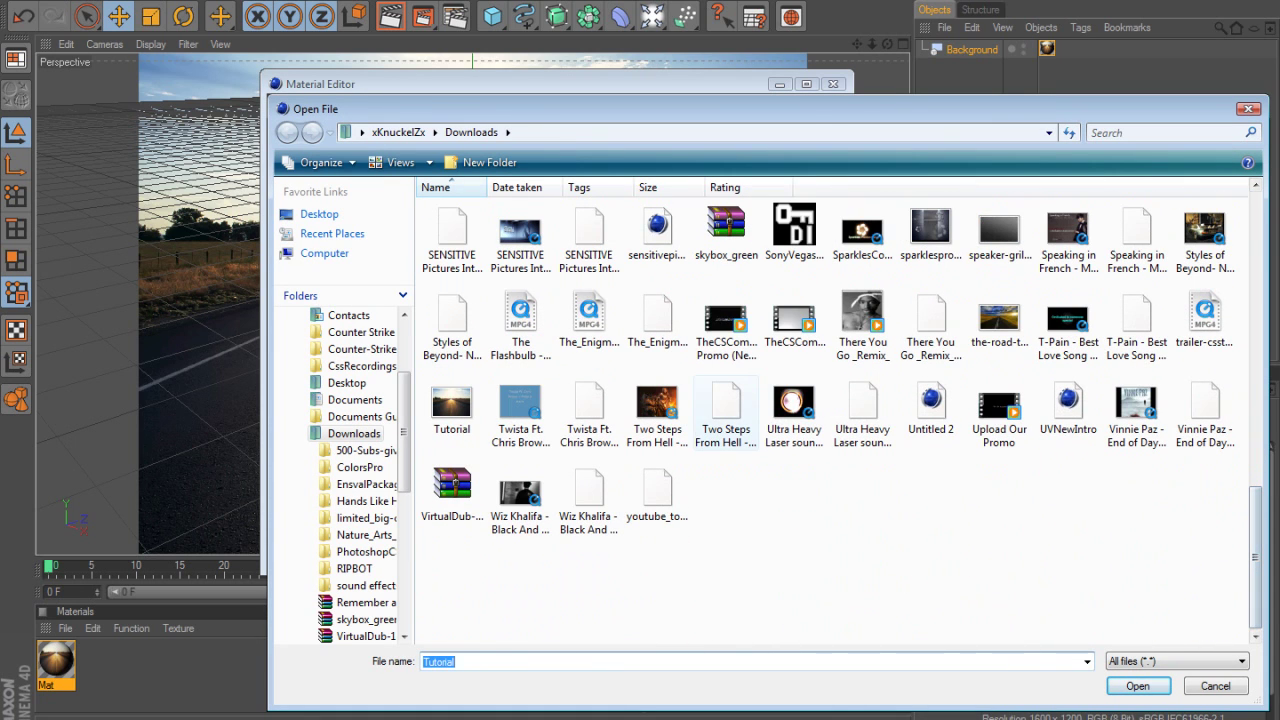
pyautogui.click(452, 410)
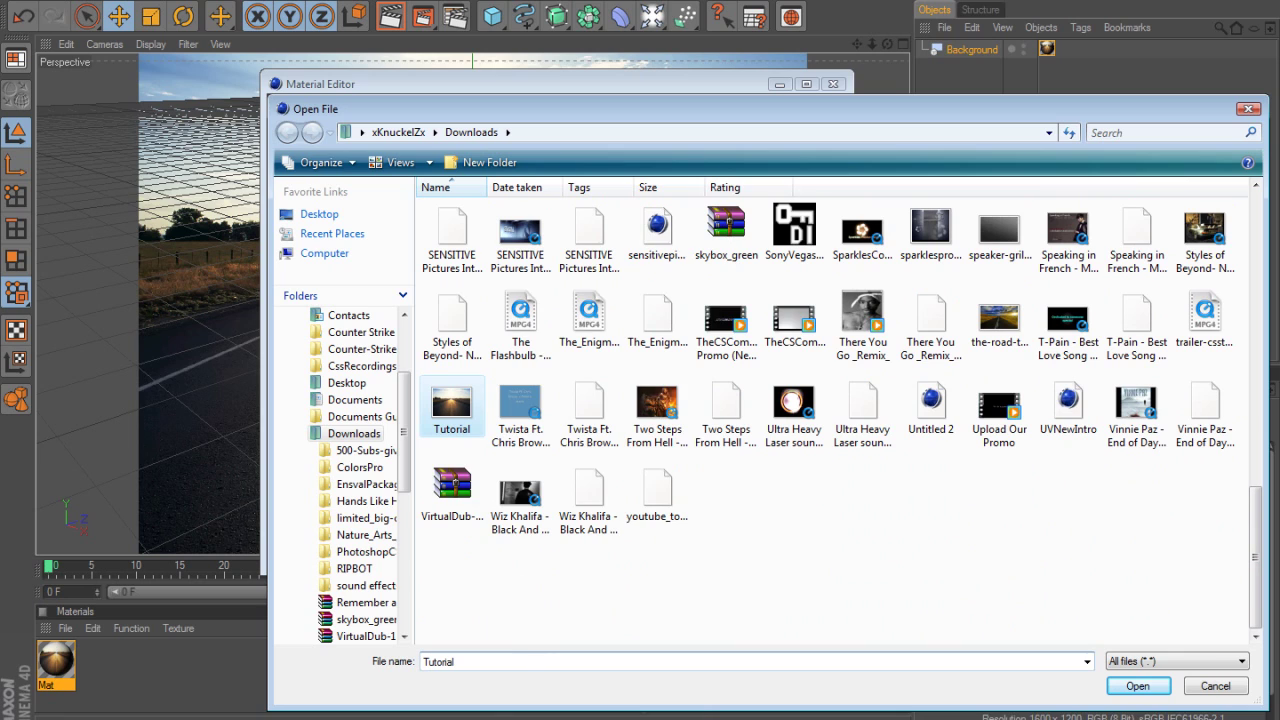
pyautogui.rightClick(461, 410)
pyautogui.click(515, 716)
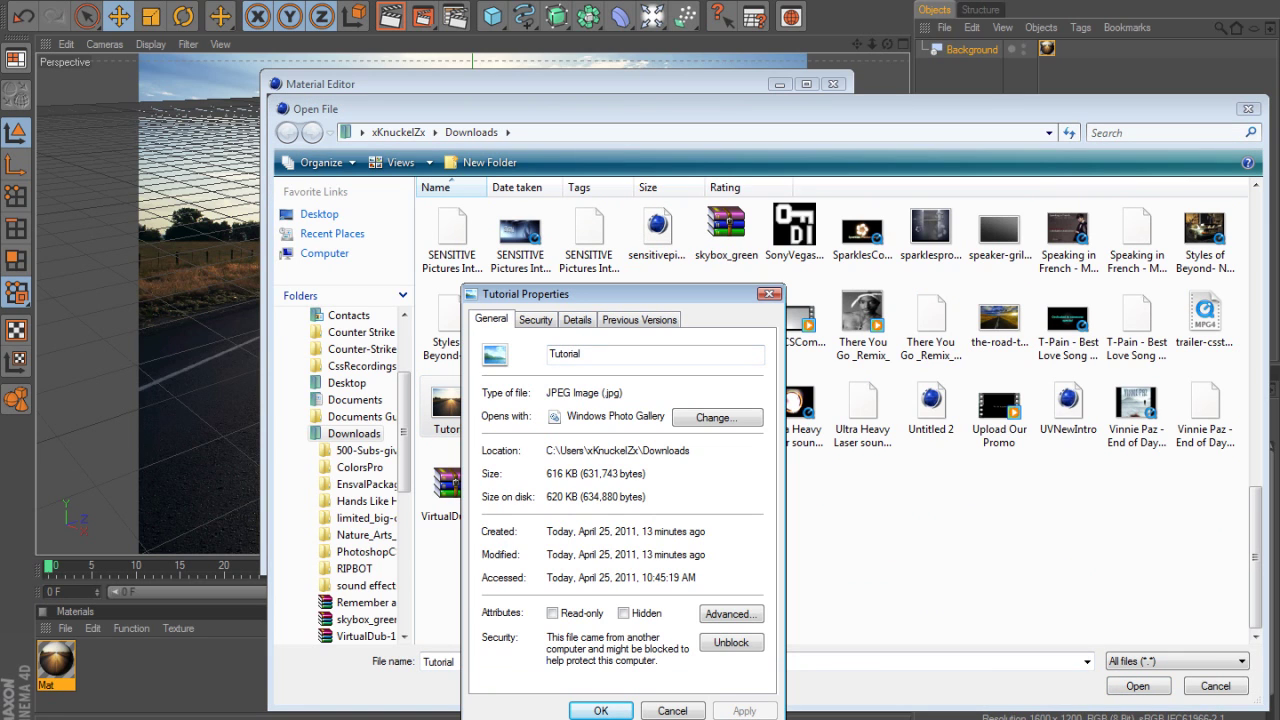
pyautogui.hotkey('ctrl', 'Tab')
pyautogui.hotkey('ctrl', 'Tab')
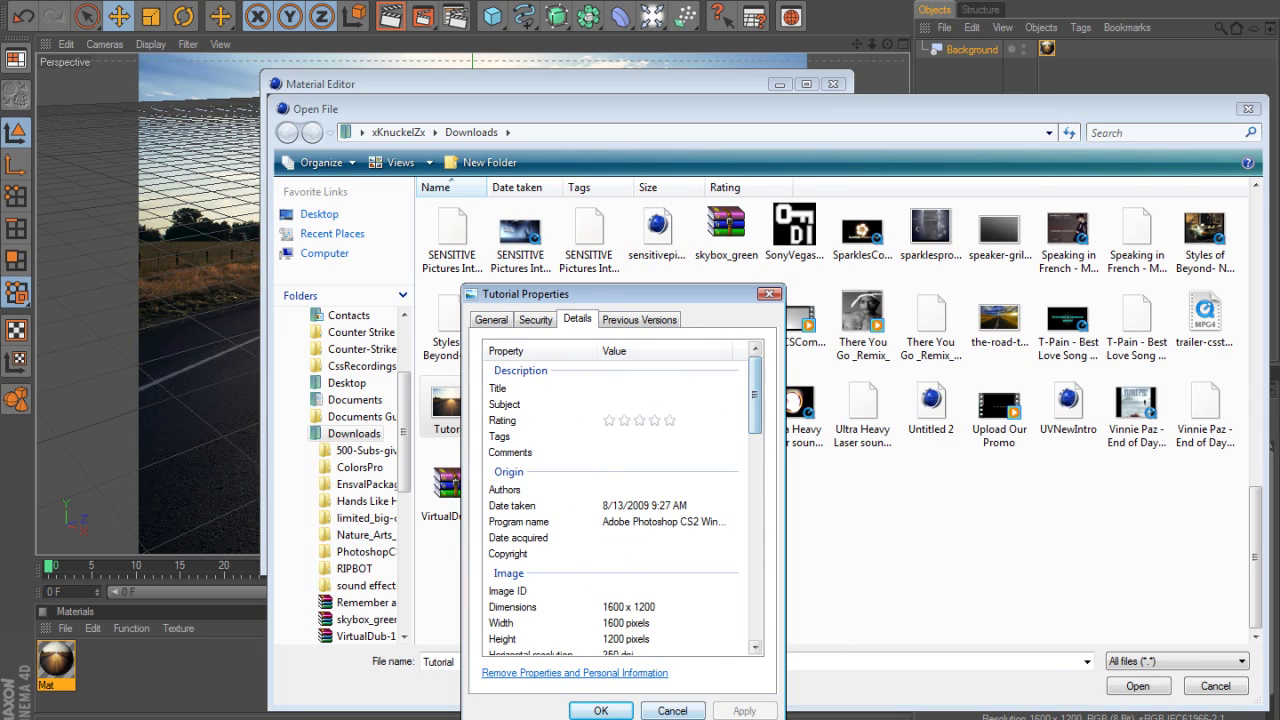
pyautogui.click(672, 711)
pyautogui.press('Return')
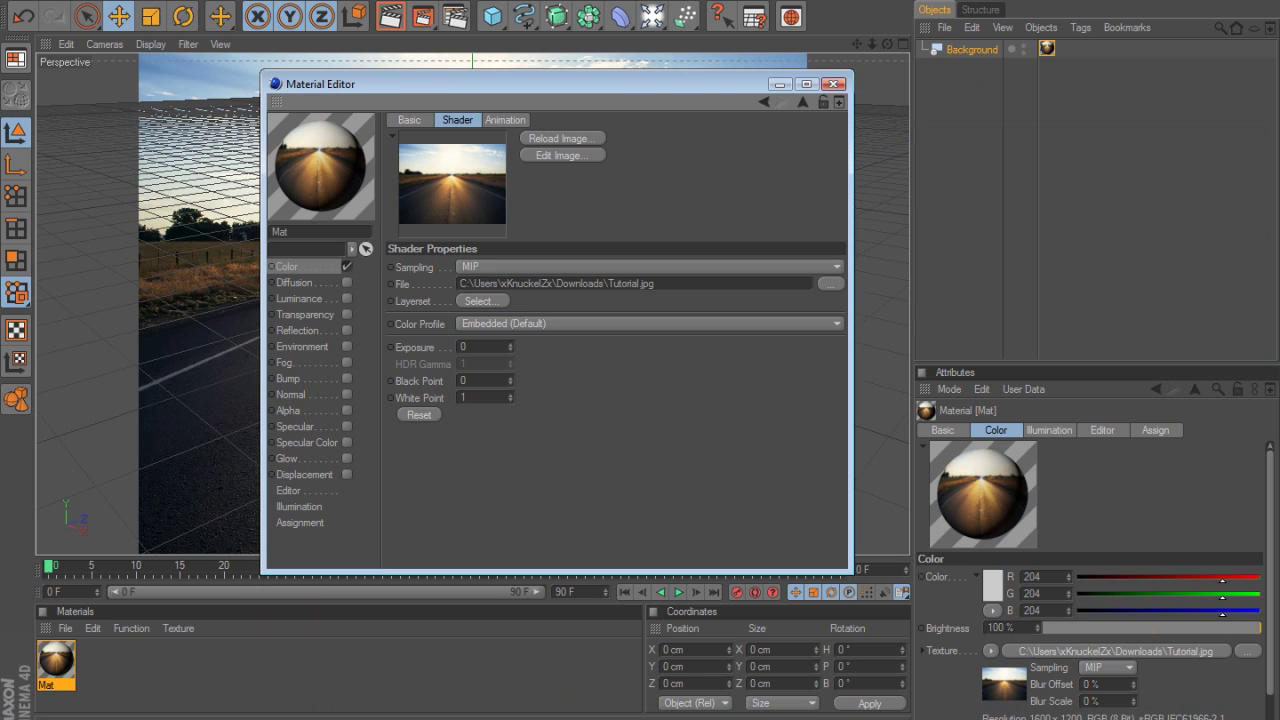
pyautogui.click(834, 83)
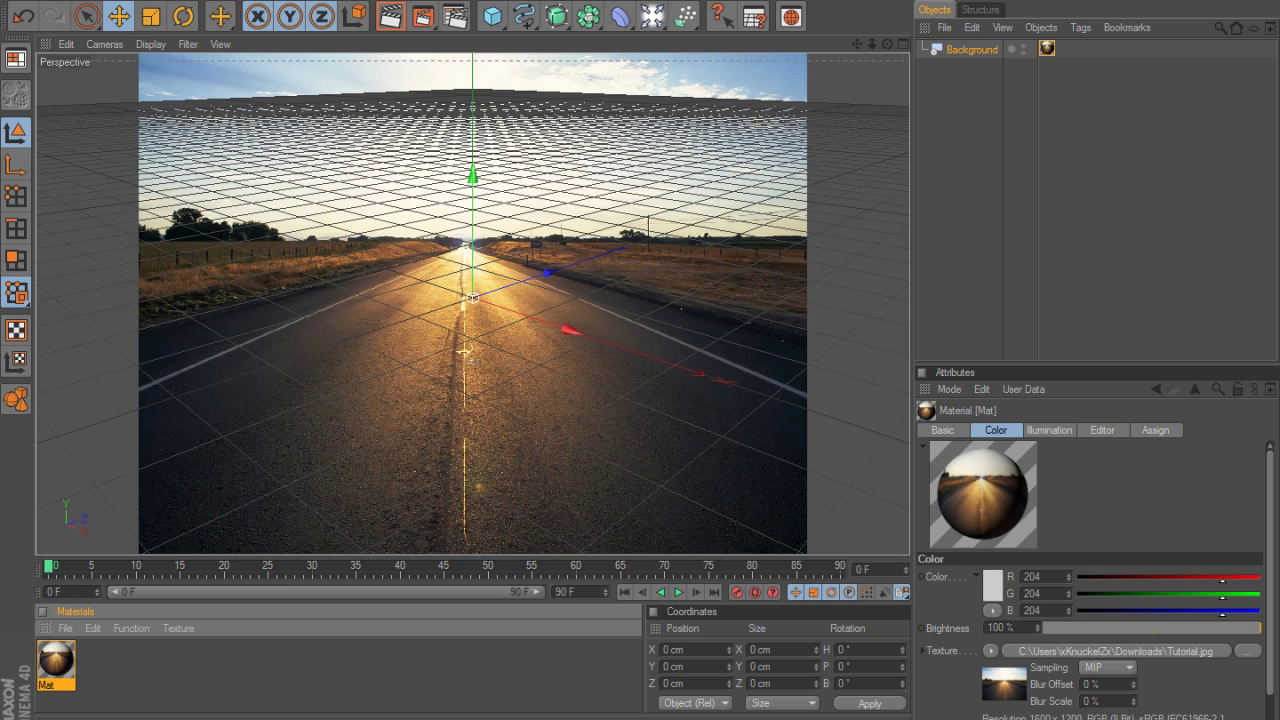
# Step: Set the render output size to 1600 x 1200 pixels
pyautogui.hotkey('ctrl', 'b')
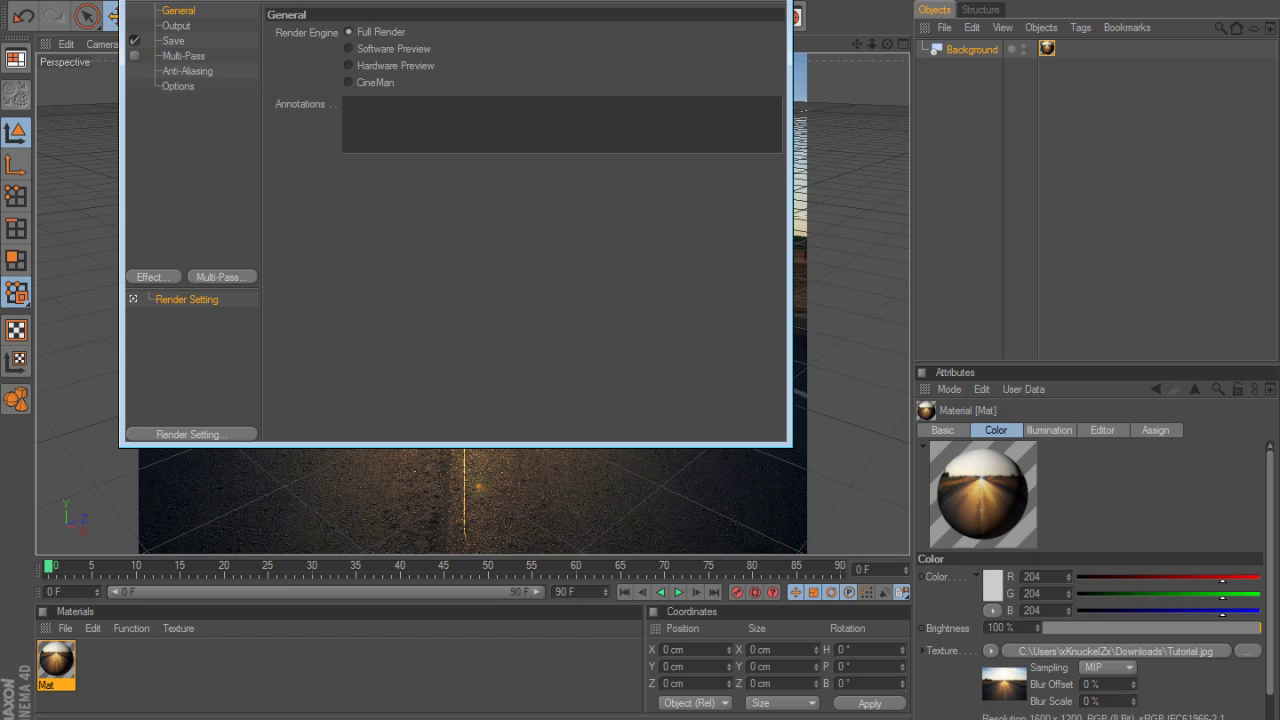
pyautogui.click(176, 26)
pyautogui.doubleClick(368, 50)
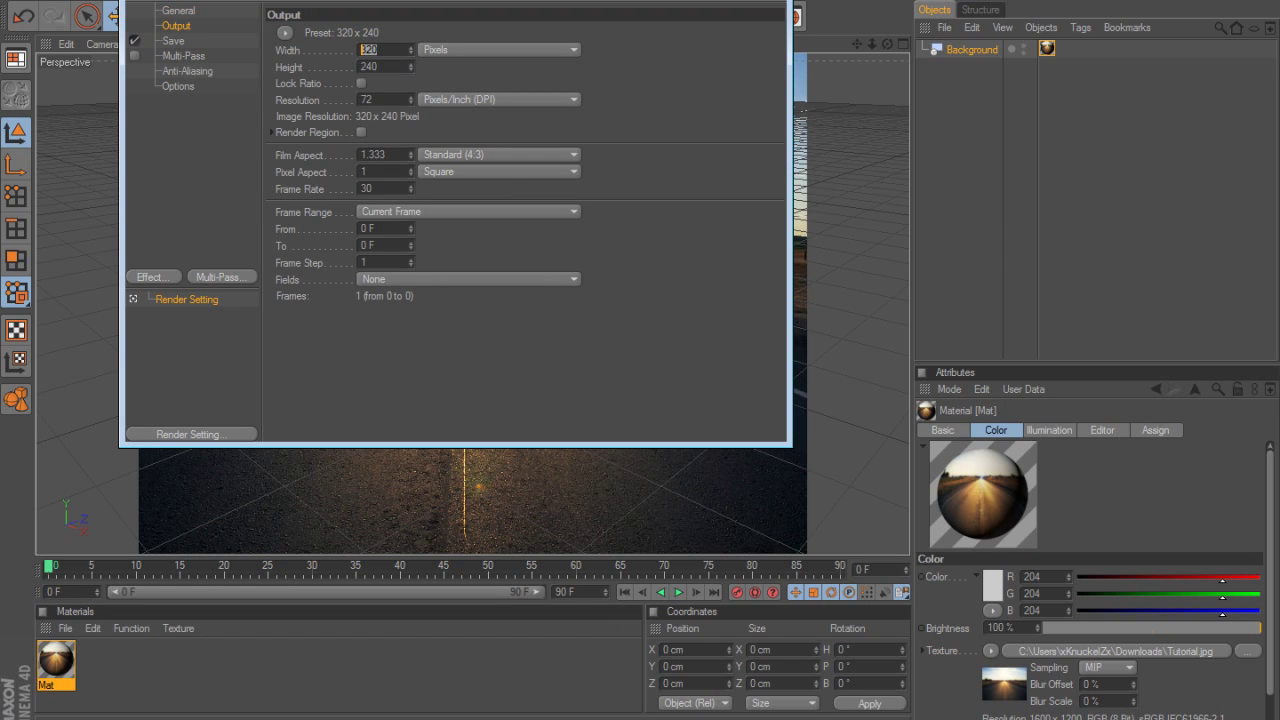
pyautogui.write('1600')
pyautogui.press('Tab')
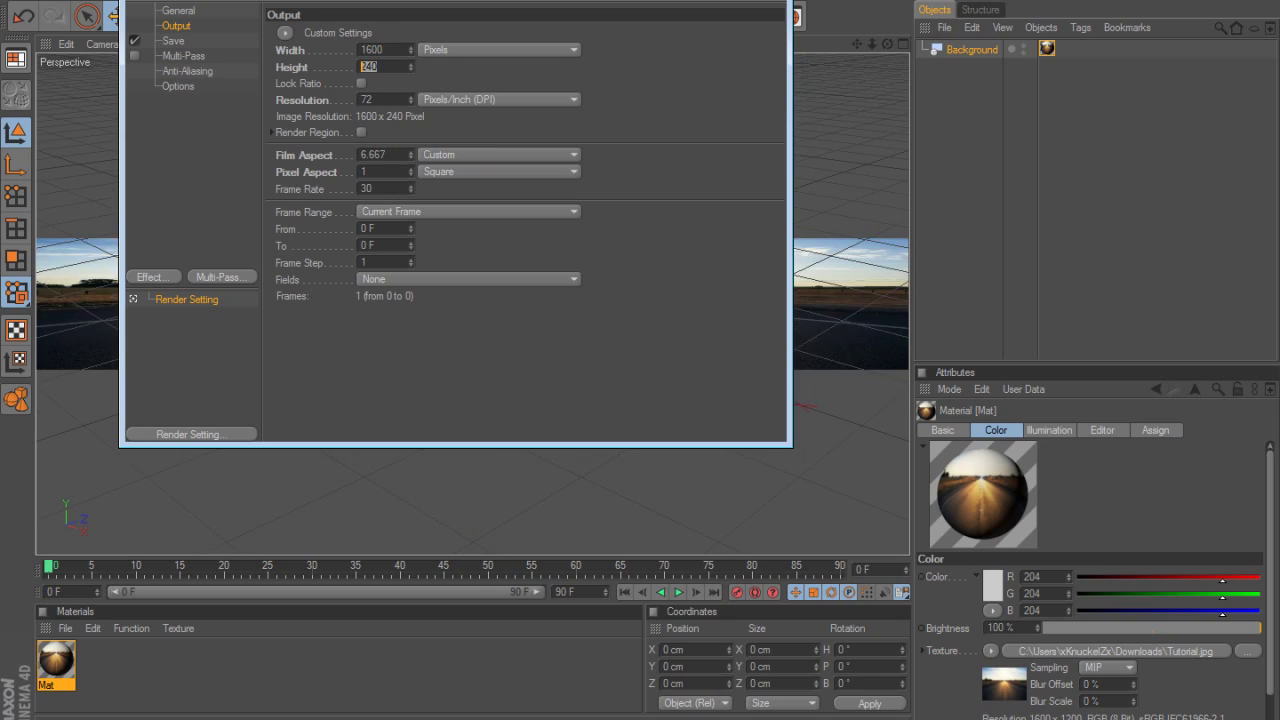
pyautogui.write('1200')
pyautogui.press('Return')
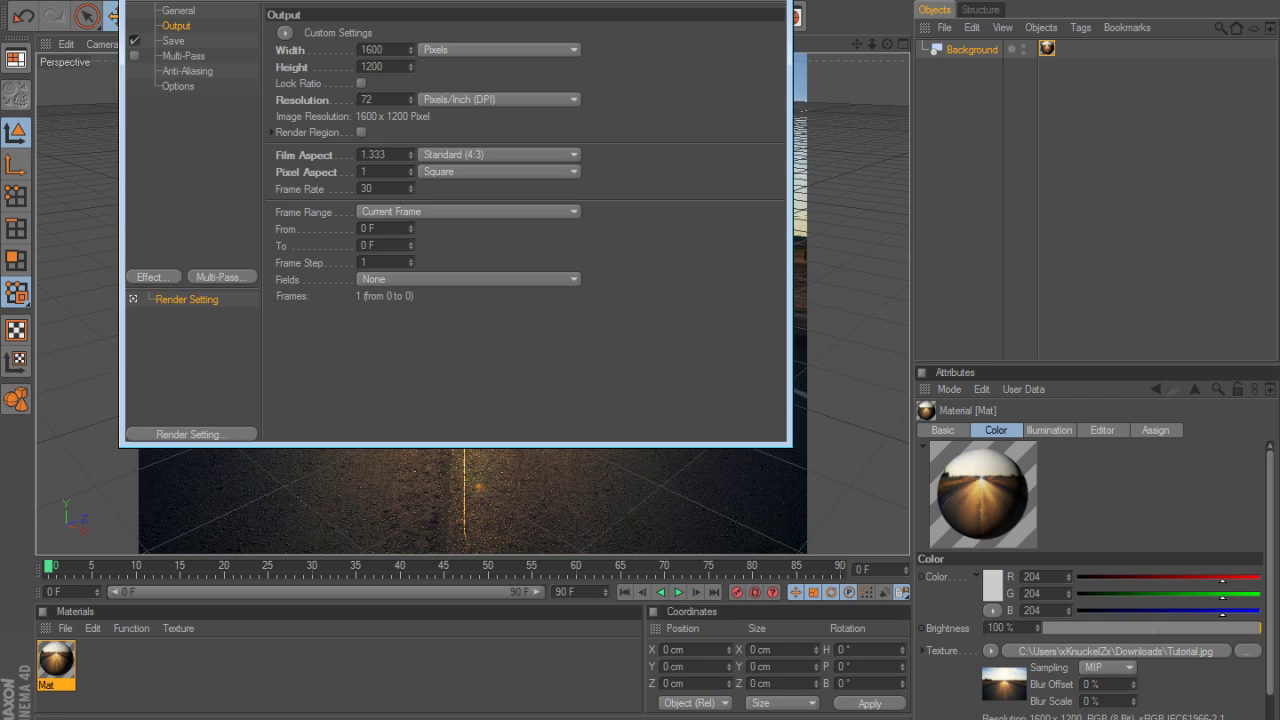
pyautogui.hotkey('alt', 'F4')
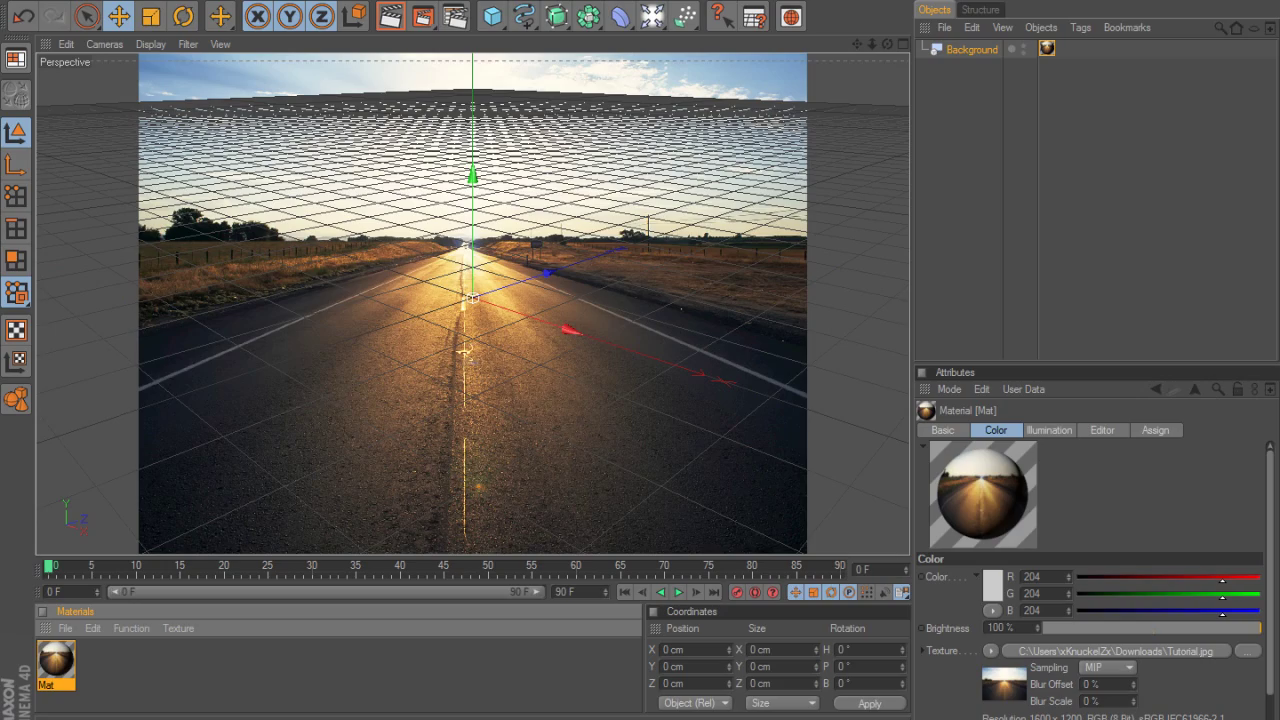
# Step: Orbit, pan and zoom the perspective view to a low angle so the grid lies along the road in the background photo
pyautogui.moveTo(887, 44); pyautogui.dragTo(935, 26)
pyautogui.keyDown('alt'); pyautogui.moveTo(465, 352); pyautogui.dragTo(465, 352); pyautogui.keyUp('alt')
pyautogui.moveTo(857, 44); pyautogui.dragTo(843, 101)
pyautogui.keyDown('alt'); pyautogui.moveTo(461, 352); pyautogui.dragTo(474, 474, button='middle'); pyautogui.keyUp('alt')
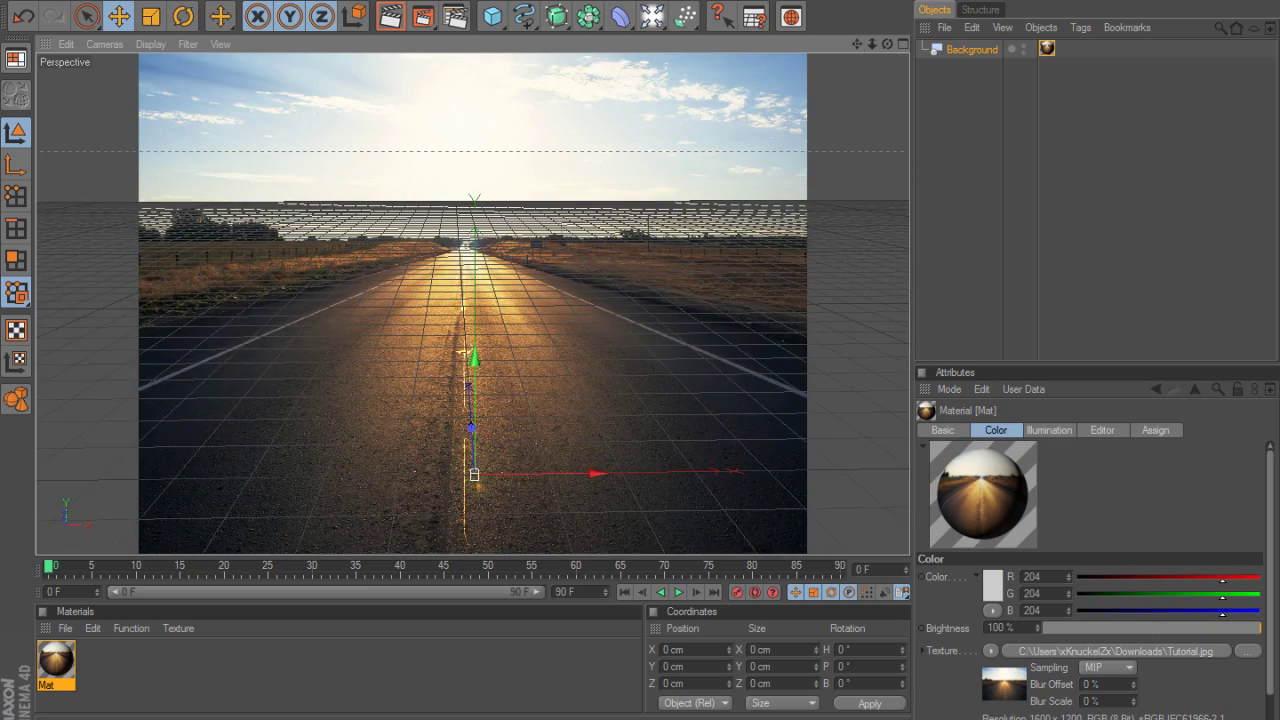
pyautogui.moveTo(872, 44); pyautogui.dragTo(800, 80)
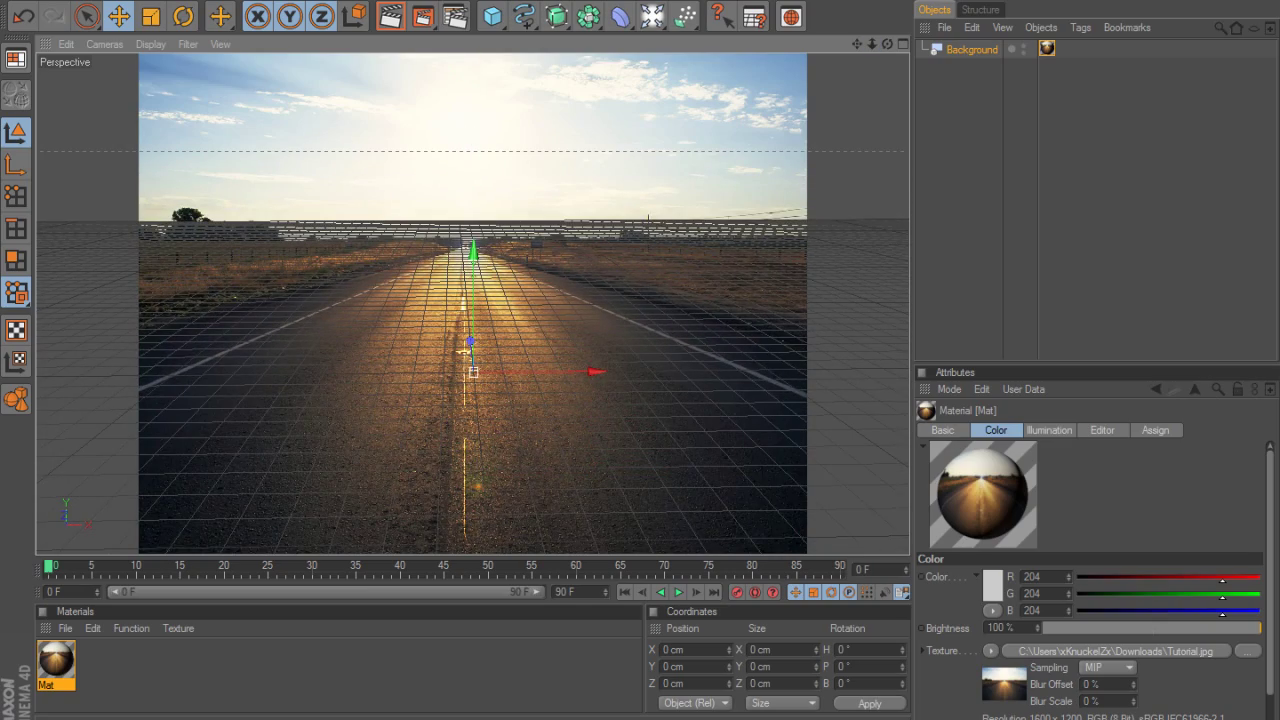
pyautogui.moveTo(887, 44); pyautogui.dragTo(884, 31)
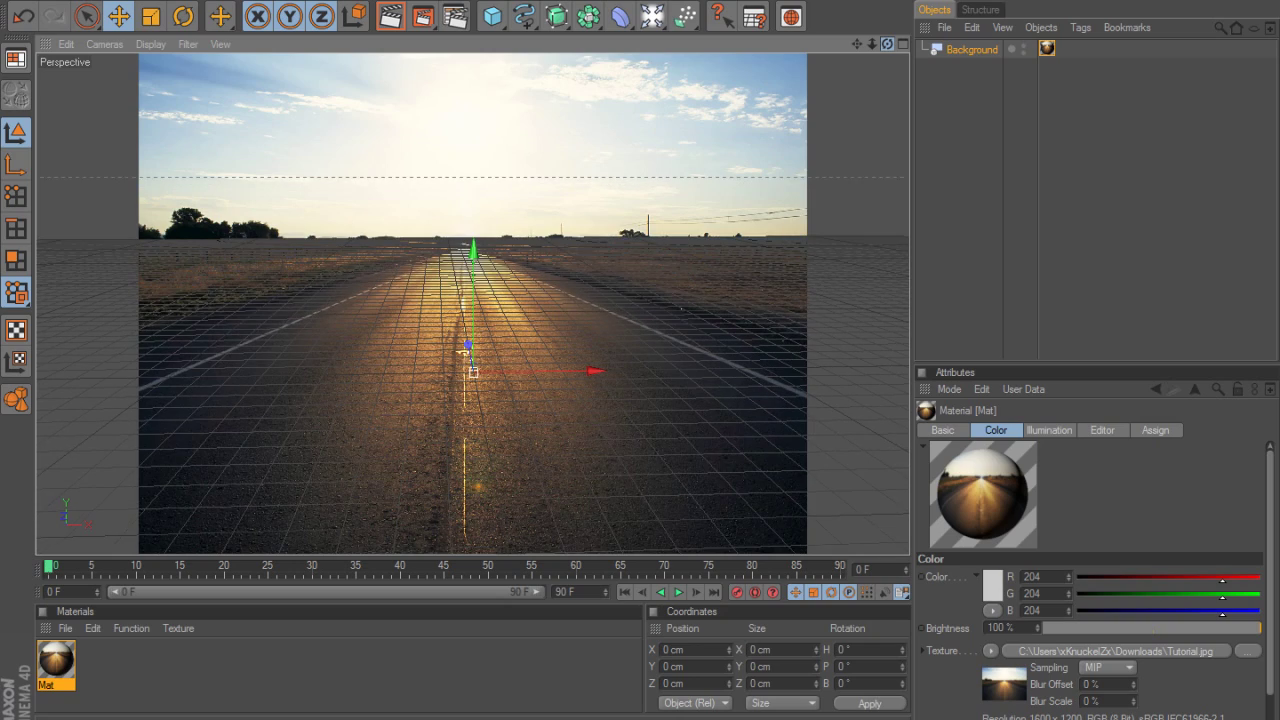
# Step: Fine-tune the perspective view so the grid's far edge matches the photo's horizon and the origin sits on the road's centre line
pyautogui.keyDown('alt'); pyautogui.moveTo(464, 352); pyautogui.dragTo(466, 351); pyautogui.keyUp('alt')
pyautogui.moveTo(872, 44); pyautogui.dragTo(825, 58)
pyautogui.keyDown('alt'); pyautogui.moveTo(470, 344); pyautogui.dragTo(470, 344, button='right'); pyautogui.keyUp('alt')
pyautogui.keyDown('alt'); pyautogui.moveTo(466, 349); pyautogui.dragTo(466, 349); pyautogui.keyUp('alt')
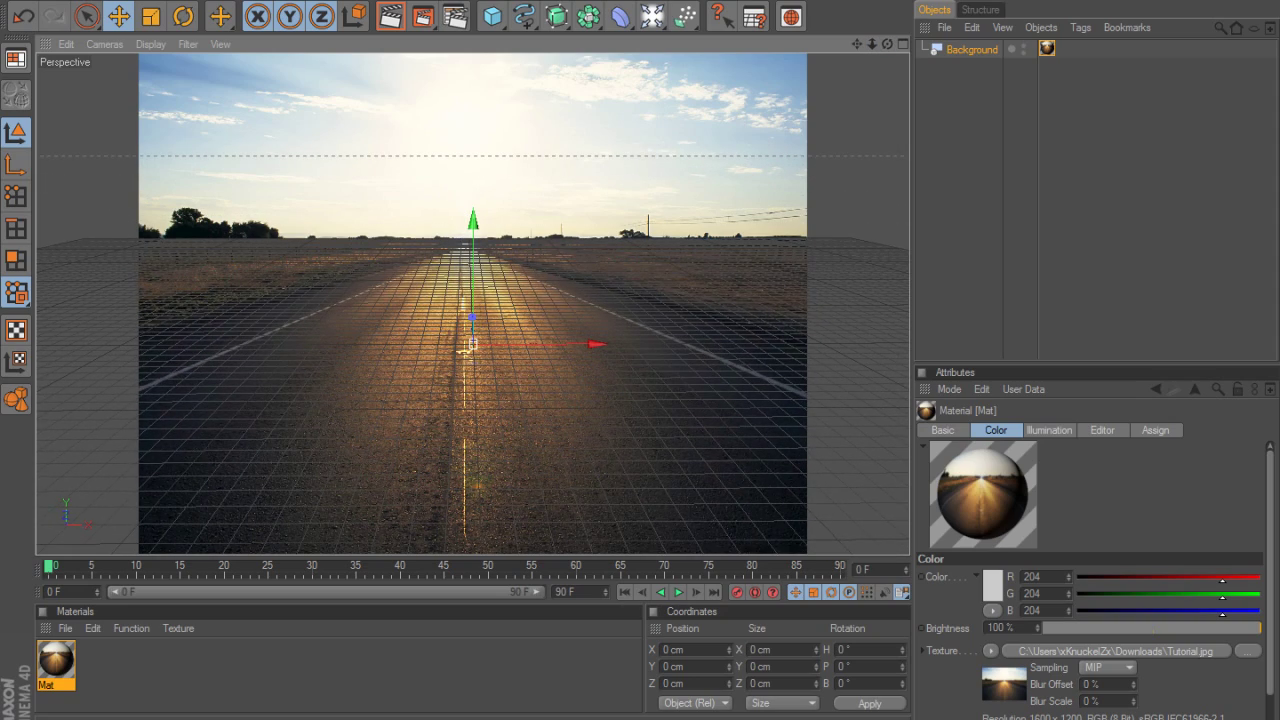
pyautogui.keyDown('alt'); pyautogui.moveTo(463, 350); pyautogui.dragTo(463, 355, button='middle'); pyautogui.keyUp('alt')
pyautogui.keyDown('alt'); pyautogui.moveTo(463, 355); pyautogui.dragTo(462, 355); pyautogui.keyUp('alt')
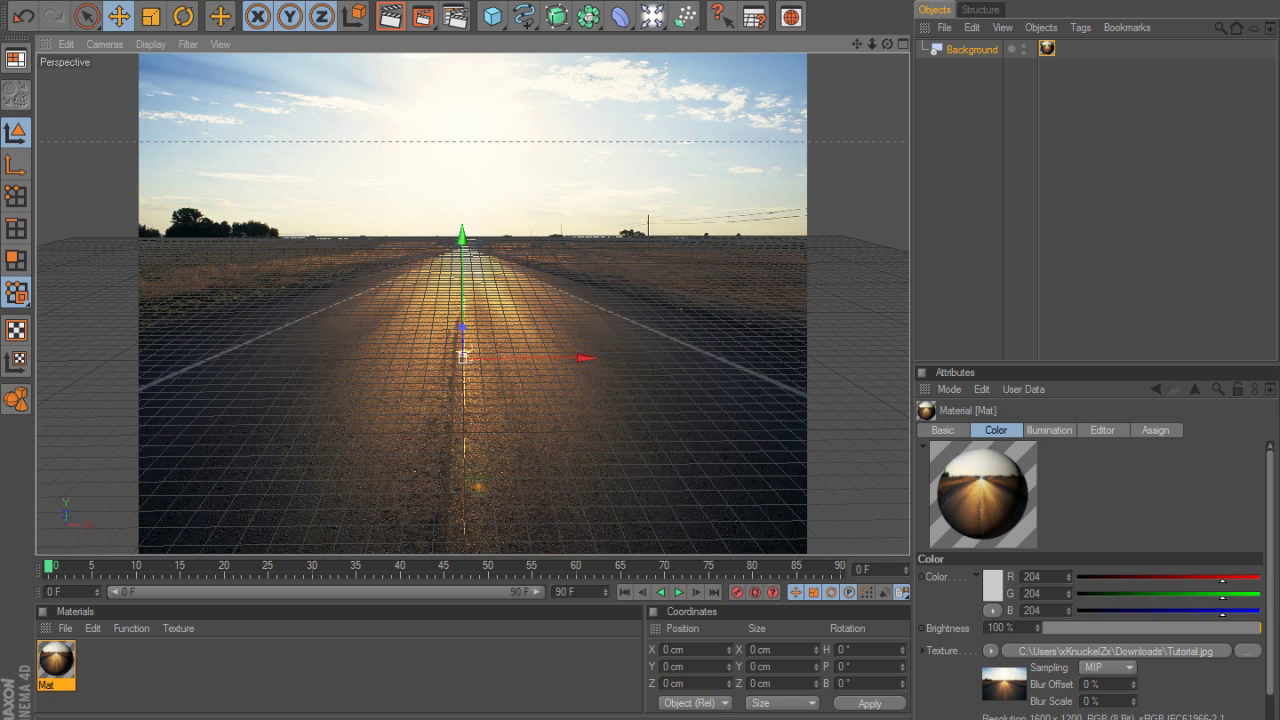
pyautogui.moveTo(887, 44); pyautogui.dragTo(890, 43)
pyautogui.keyDown('alt'); pyautogui.moveTo(463, 356); pyautogui.dragTo(463, 355); pyautogui.keyUp('alt')
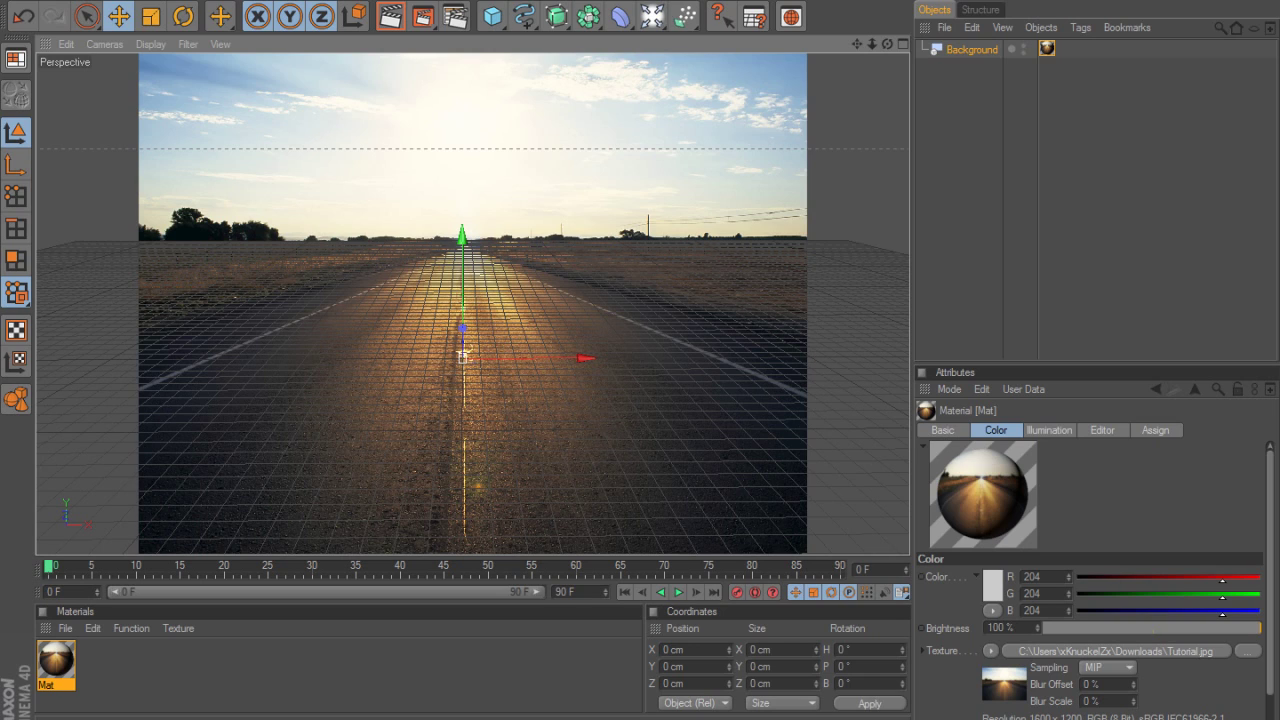
# Step: Add a Floor object to the scene
pyautogui.click(651, 16)
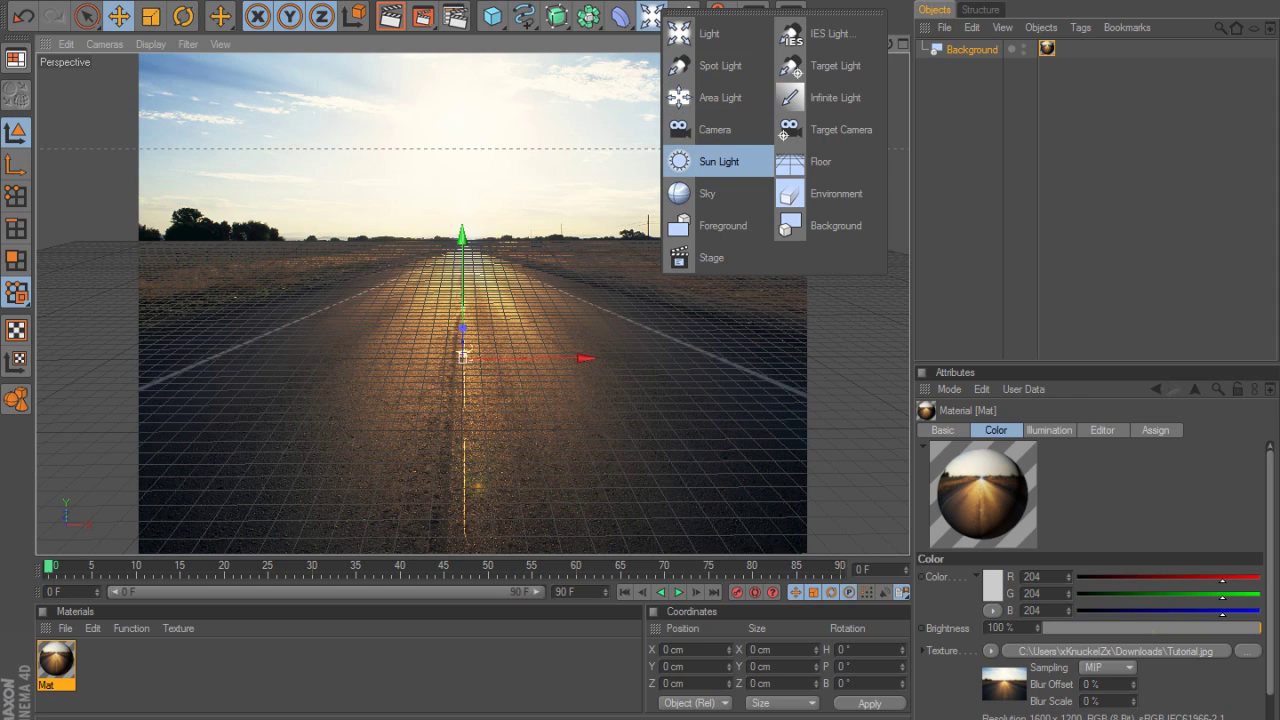
pyautogui.click(820, 161)
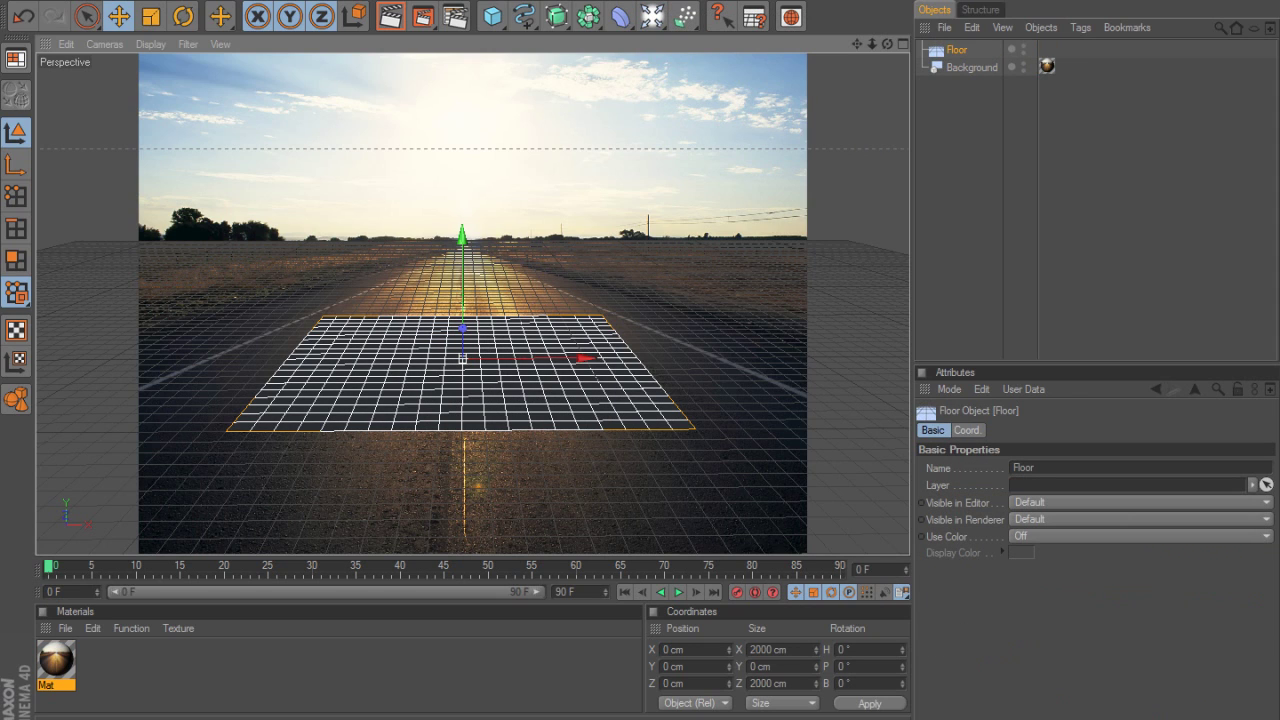
# Step: Scale the floor to 11 along both X and Z
pyautogui.click(967, 430)
pyautogui.doubleClick(1056, 468)
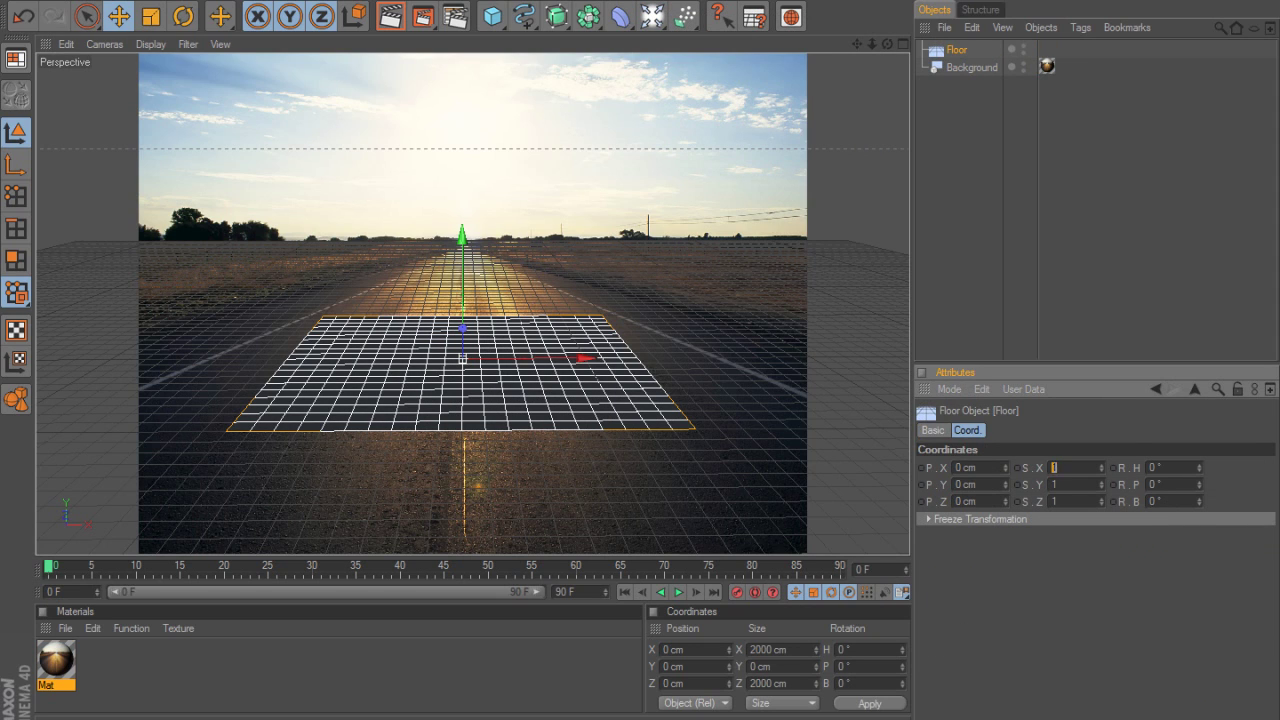
pyautogui.write('11')
pyautogui.press('Tab')
pyautogui.press('Tab')
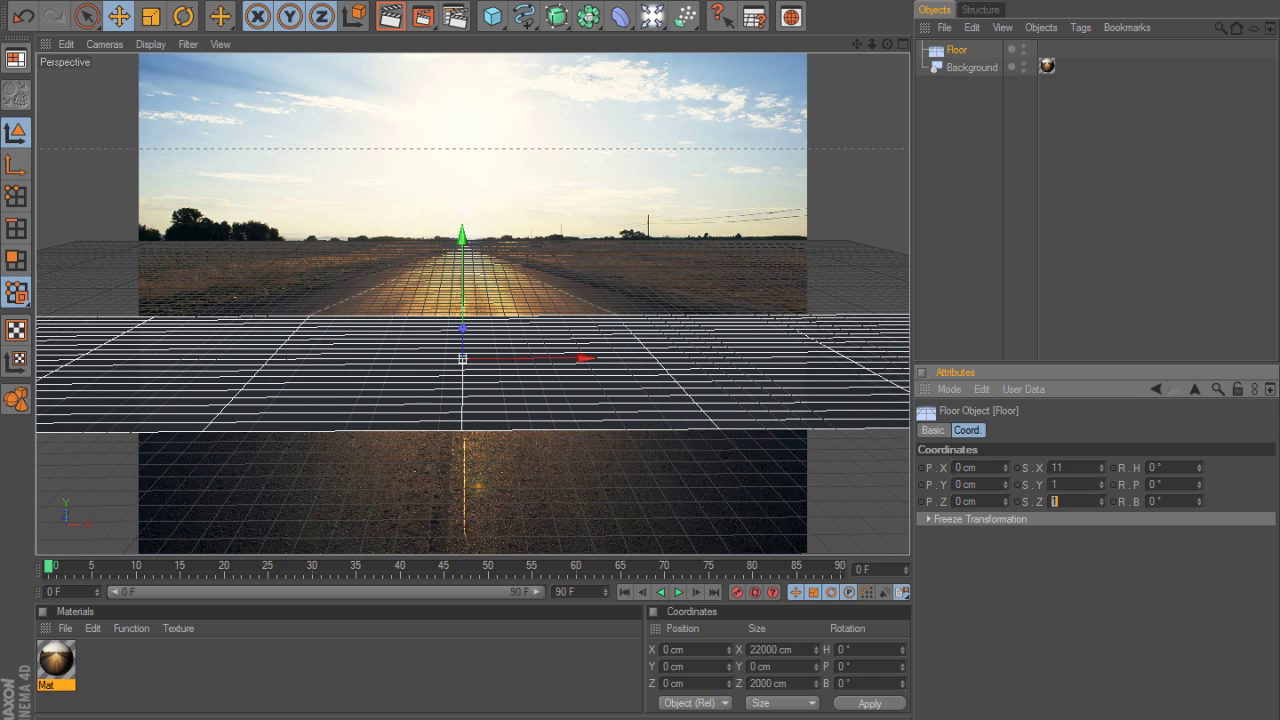
pyautogui.write('11')
pyautogui.press('Return')
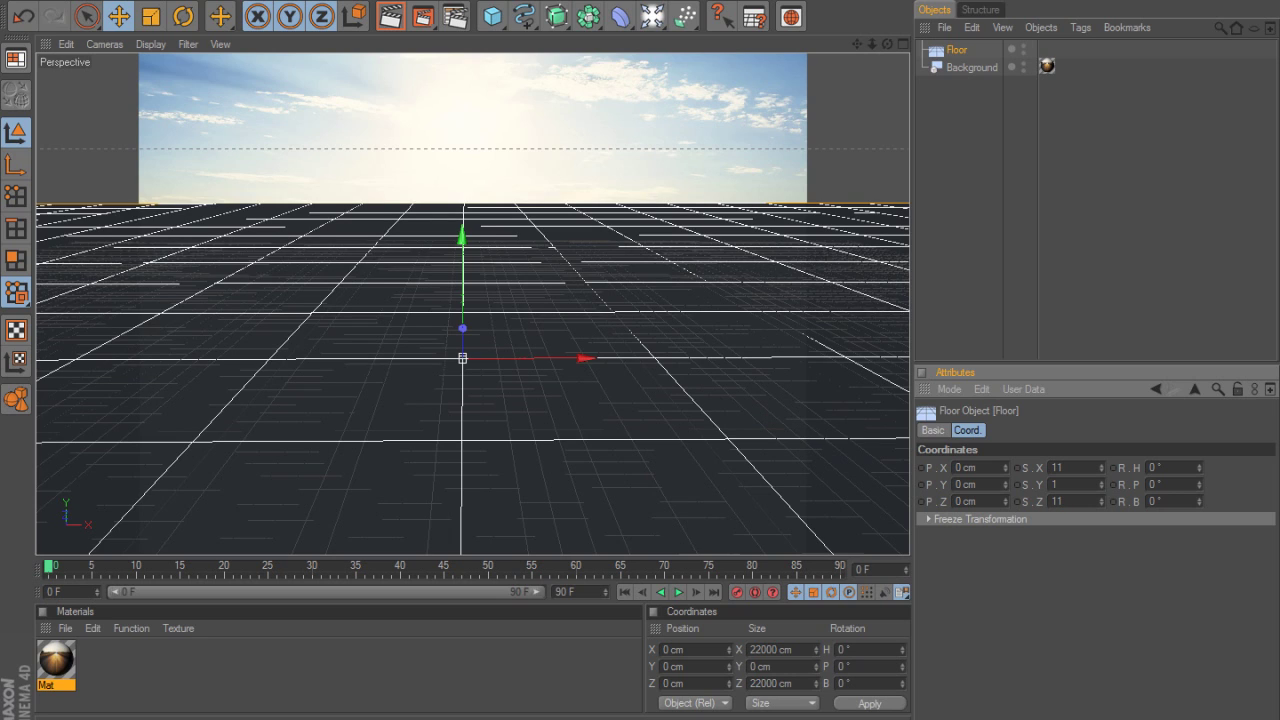
# Step: Apply the road photo material Mat to the floor with Frontal projection
pyautogui.moveTo(56, 660); pyautogui.dragTo(957, 50)
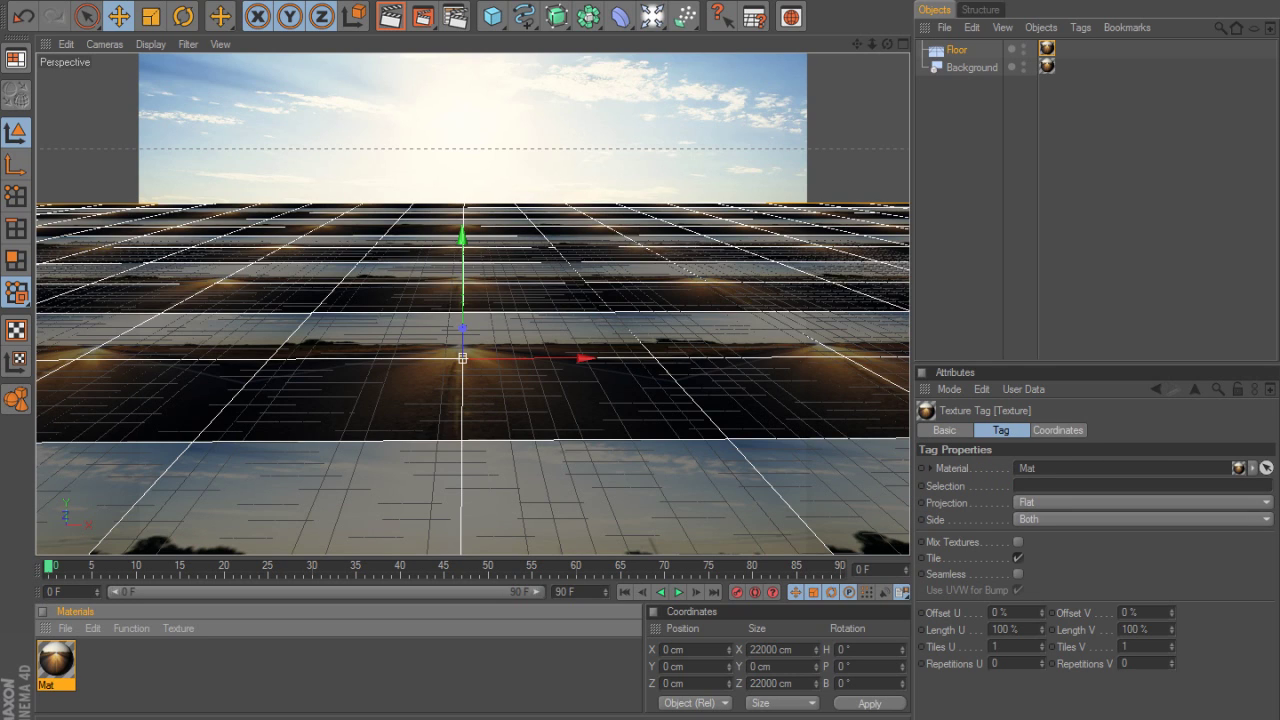
pyautogui.click(1140, 502)
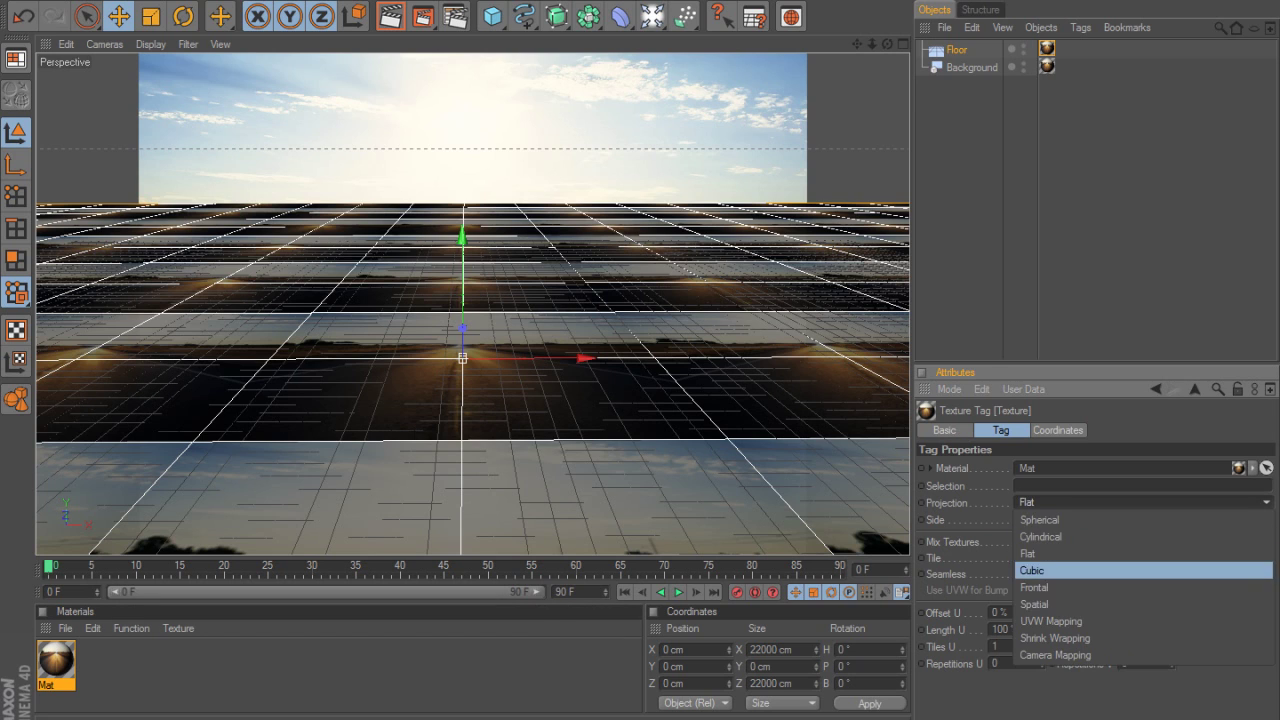
pyautogui.click(1040, 587)
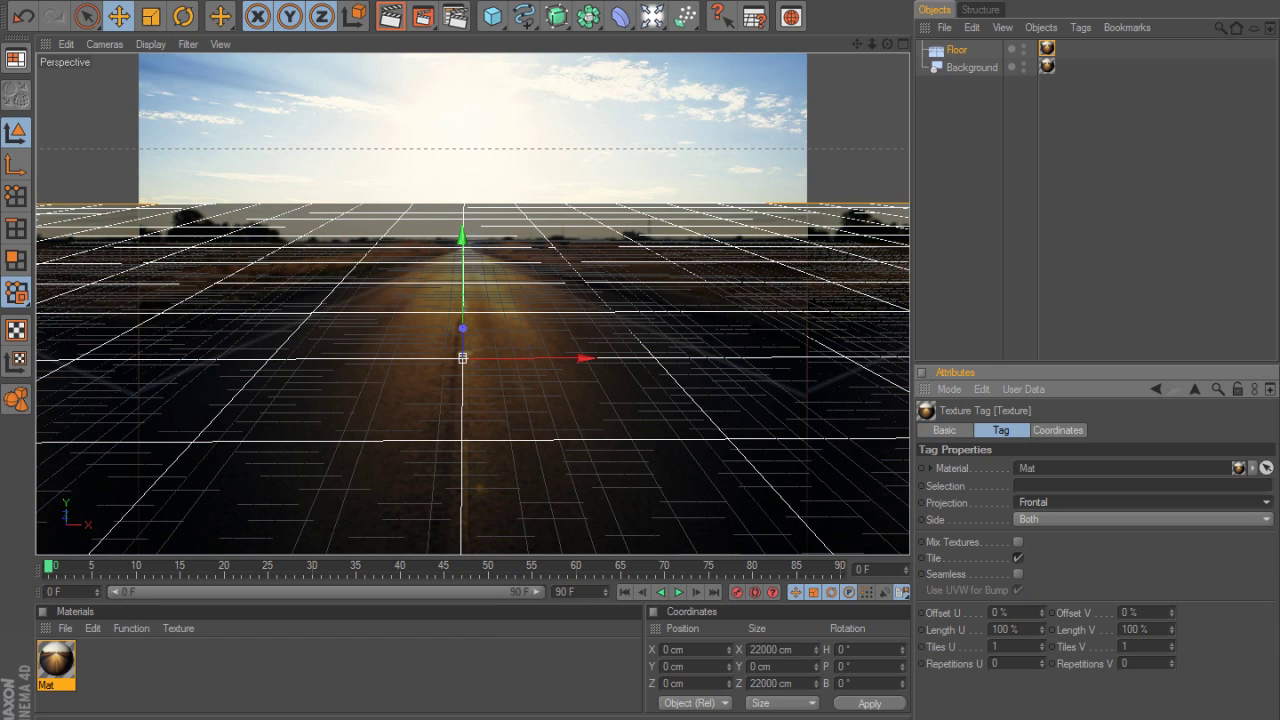
# Step: Add a Compositing tag to the floor with Self Shadowing off and Compositing Background on
pyautogui.rightClick(962, 49)
pyautogui.moveTo(1010, 56)
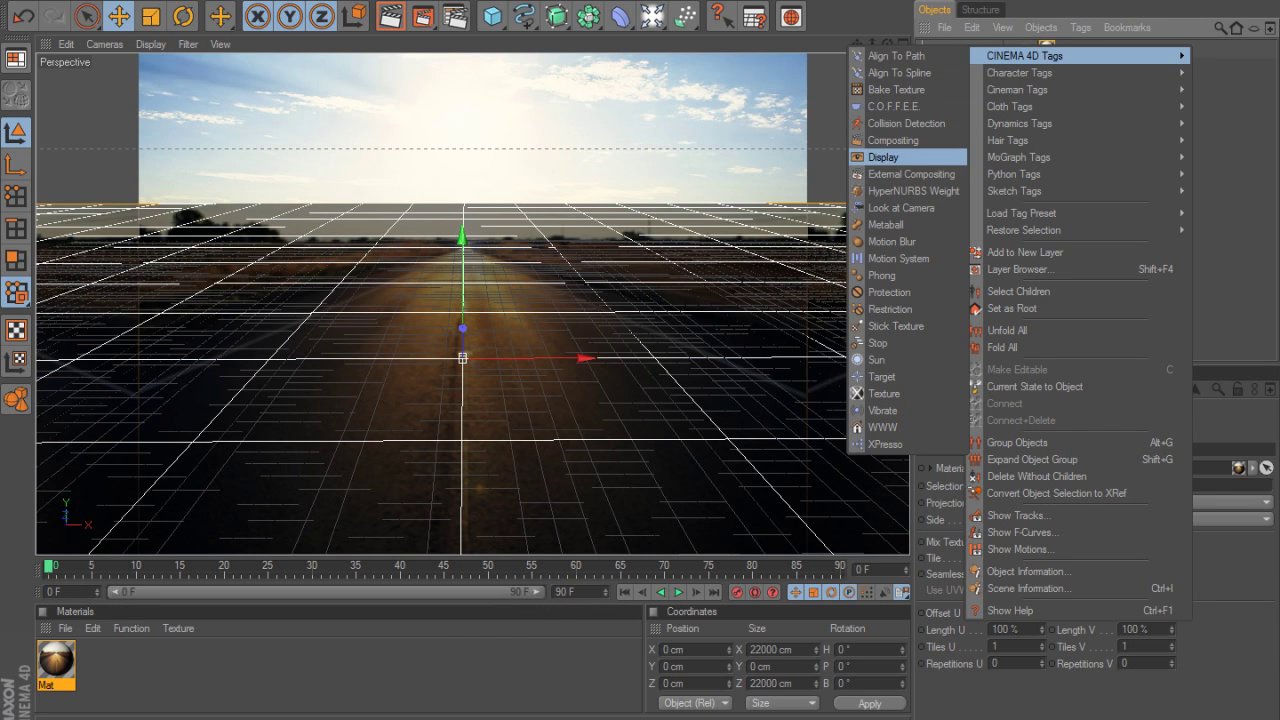
pyautogui.click(895, 140)
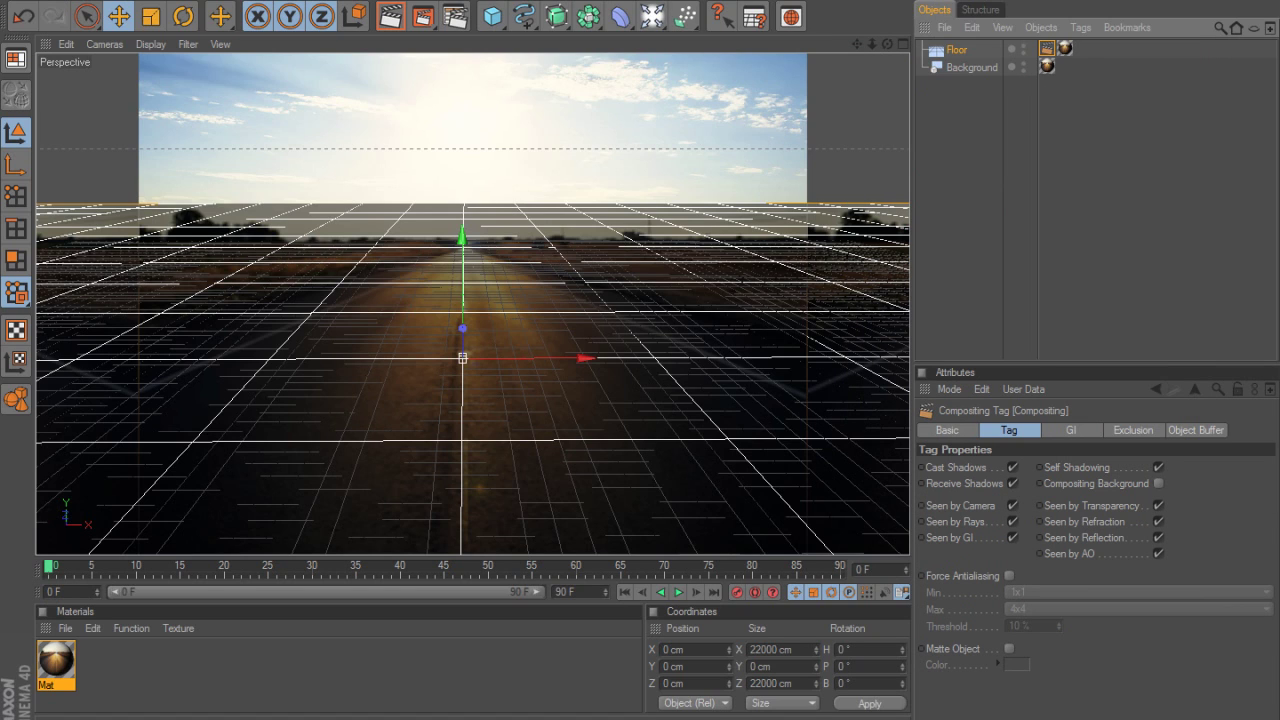
pyautogui.click(1158, 467)
pyautogui.click(1159, 483)
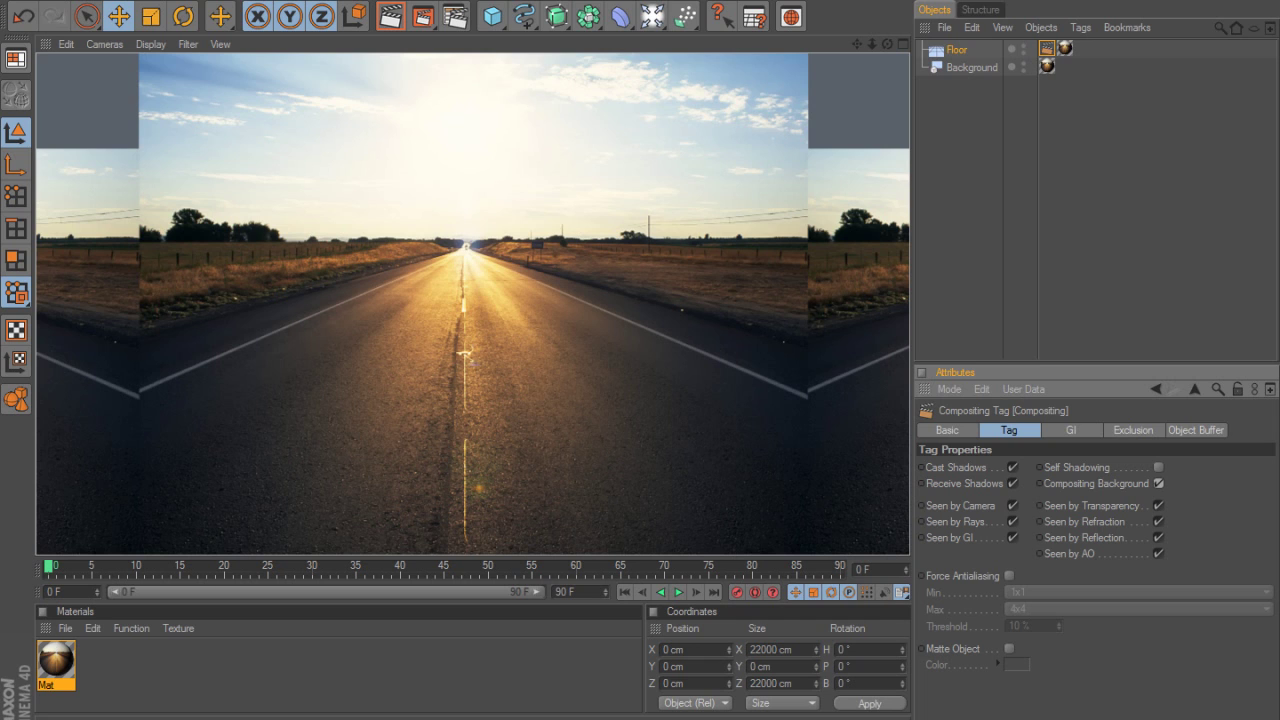
pyautogui.click(957, 50)
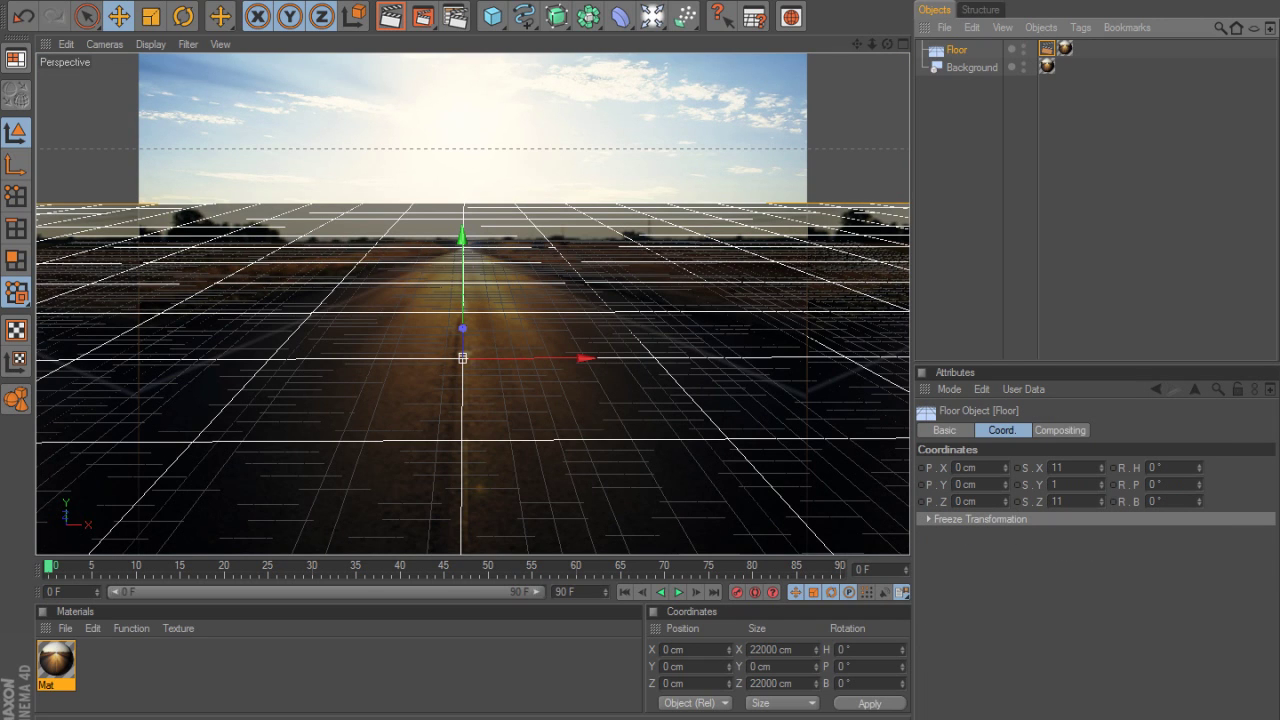
# Step: Add a MoText object with a height of 960 cm and centre it over the road, at X about -893 cm
pyautogui.click(468, 1)
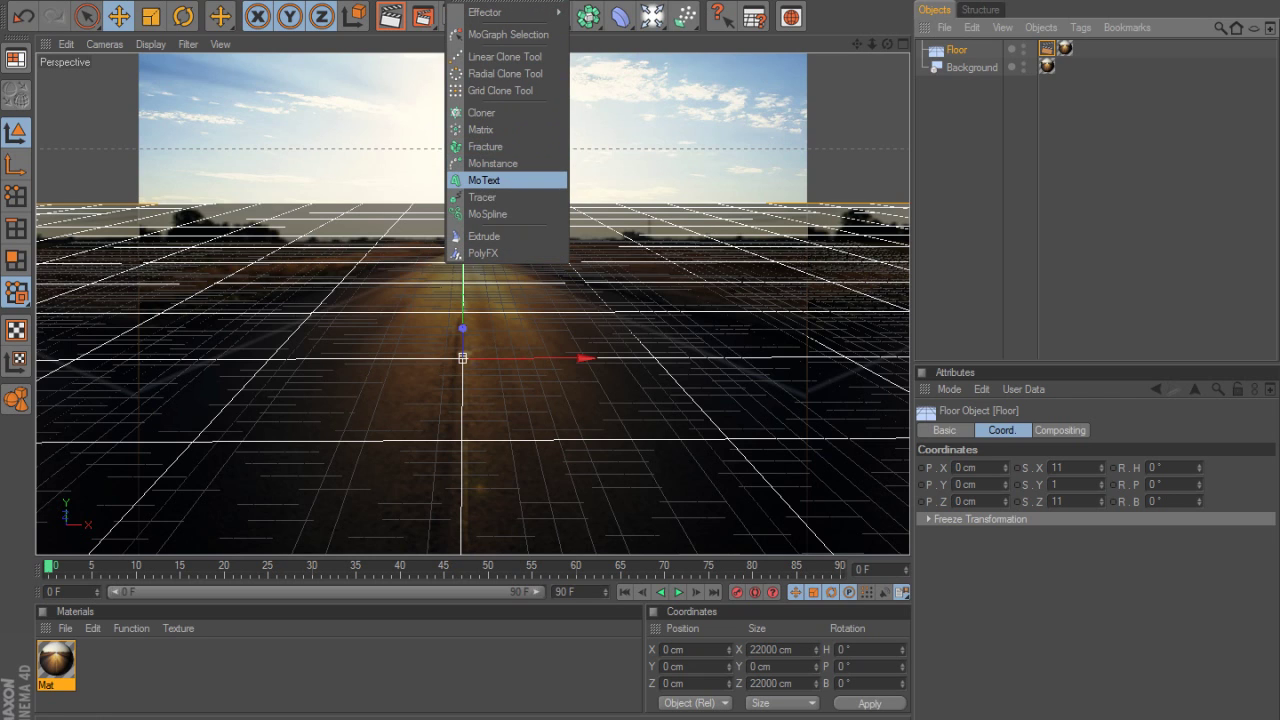
pyautogui.click(484, 180)
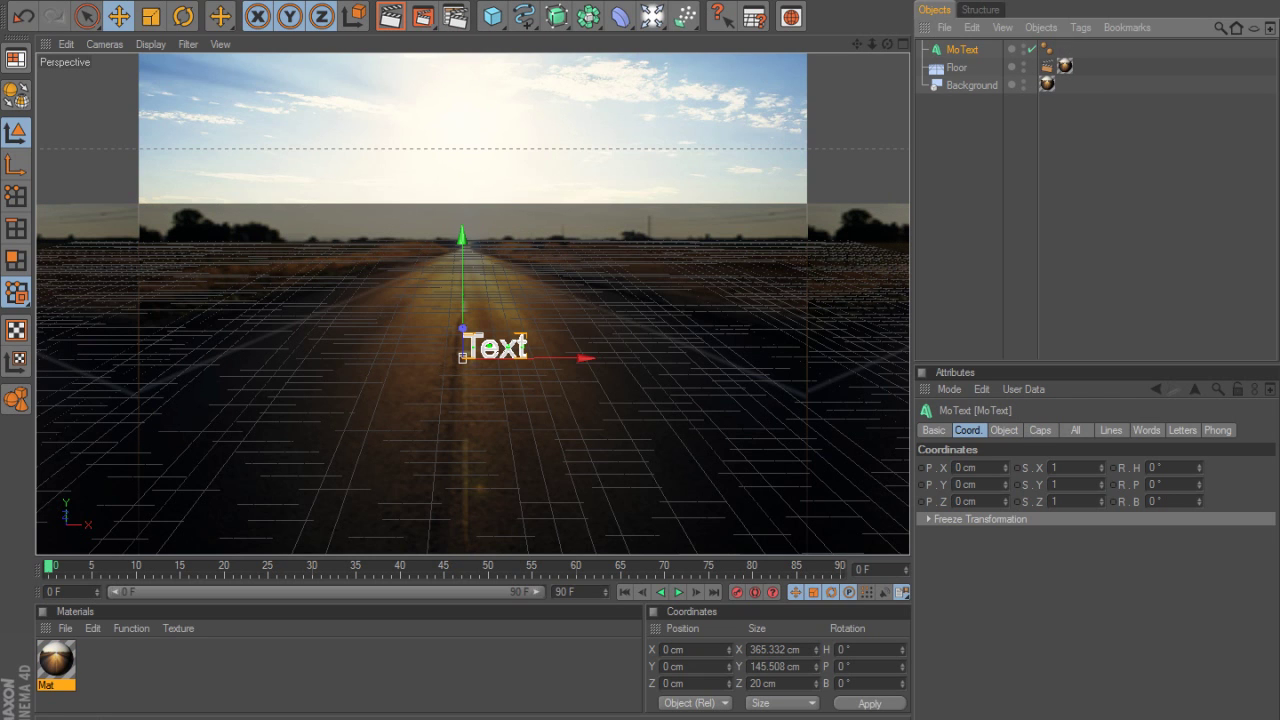
pyautogui.click(1004, 430)
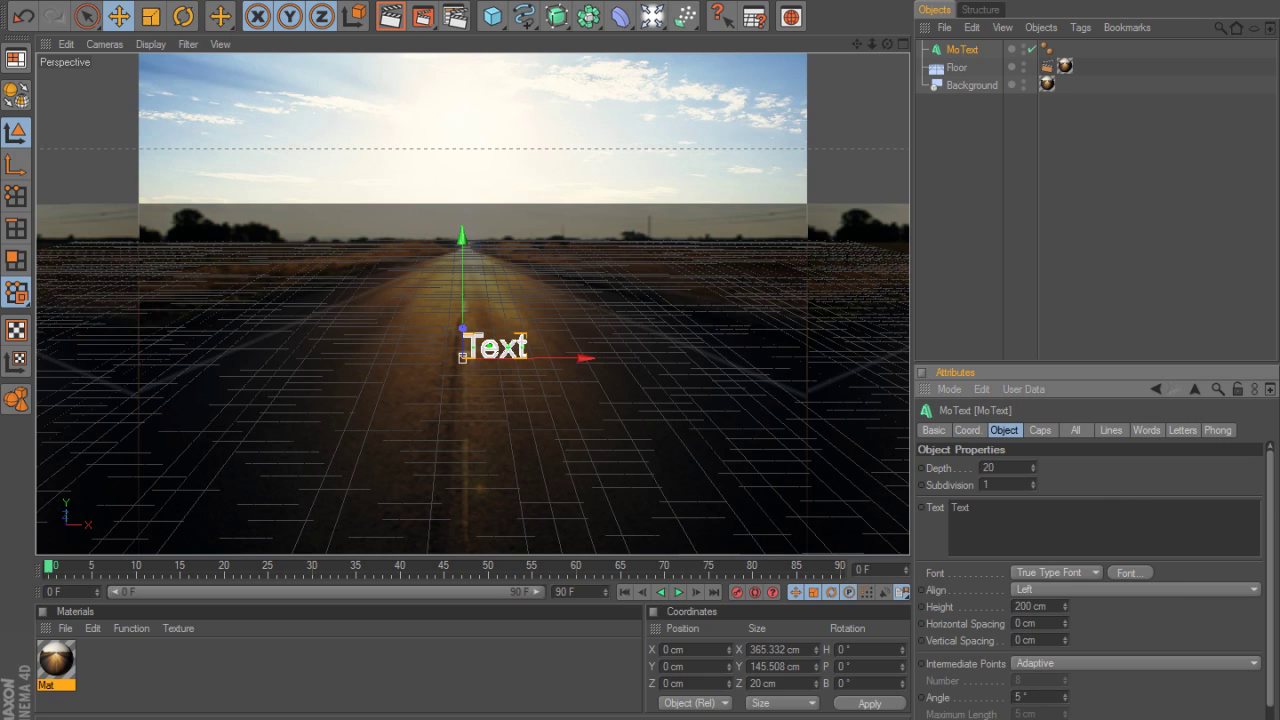
pyautogui.moveTo(1065, 607)
pyautogui.mouseDown()
pyautogui.moveTo(1065, 365)
pyautogui.moveTo(1065, 597)
pyautogui.moveTo(1065, 582)
pyautogui.mouseUp()
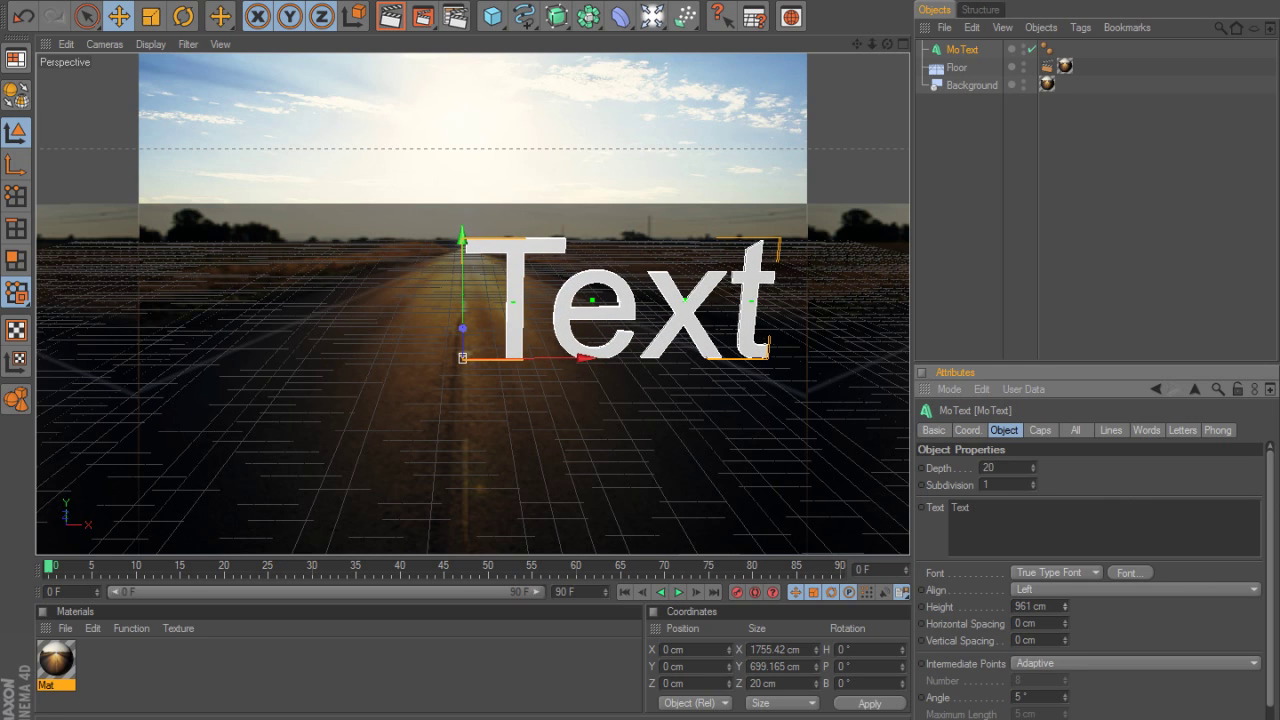
pyautogui.moveTo(588, 358); pyautogui.dragTo(431, 358)
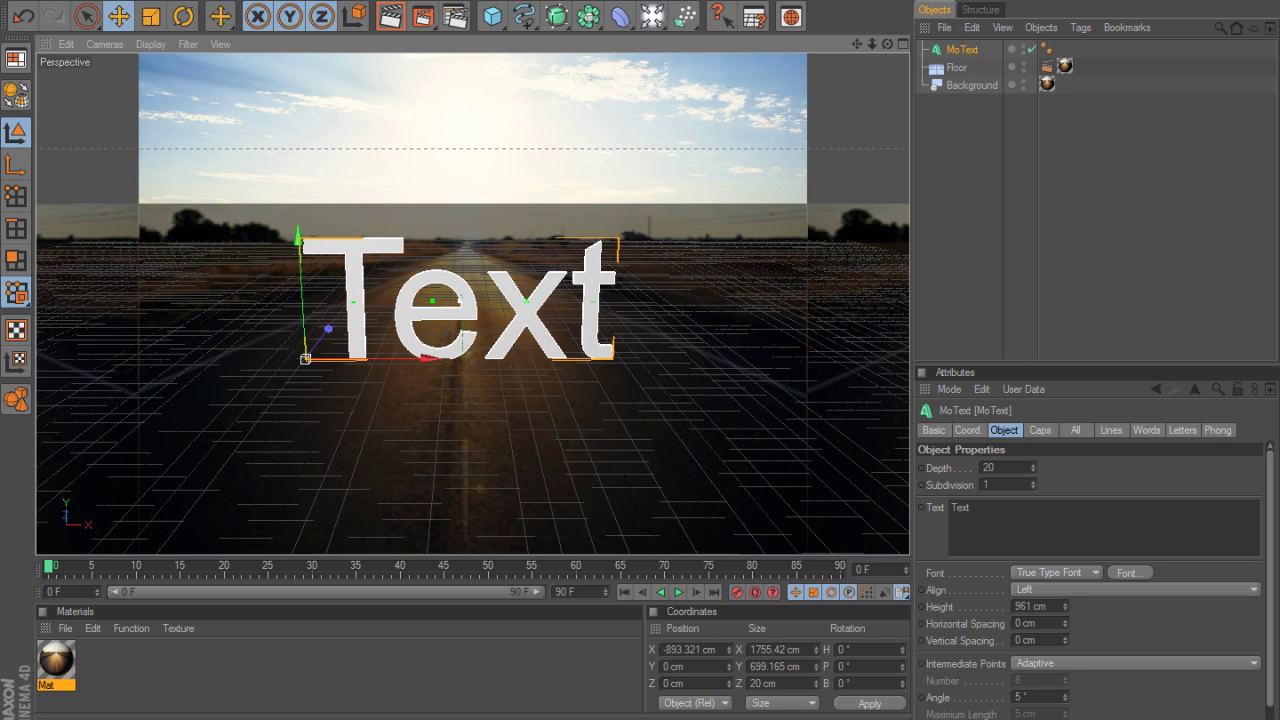
pyautogui.click(1065, 605)
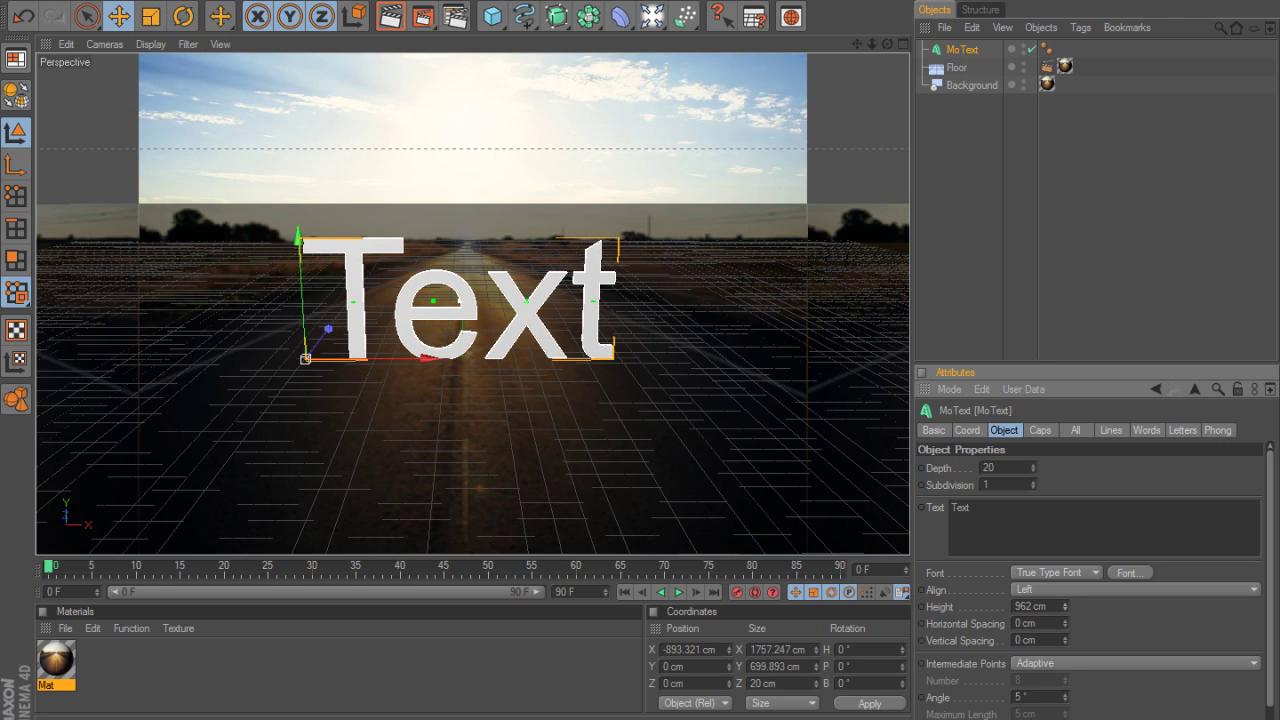
pyautogui.moveTo(1065, 606); pyautogui.dragTo(1065, 608)
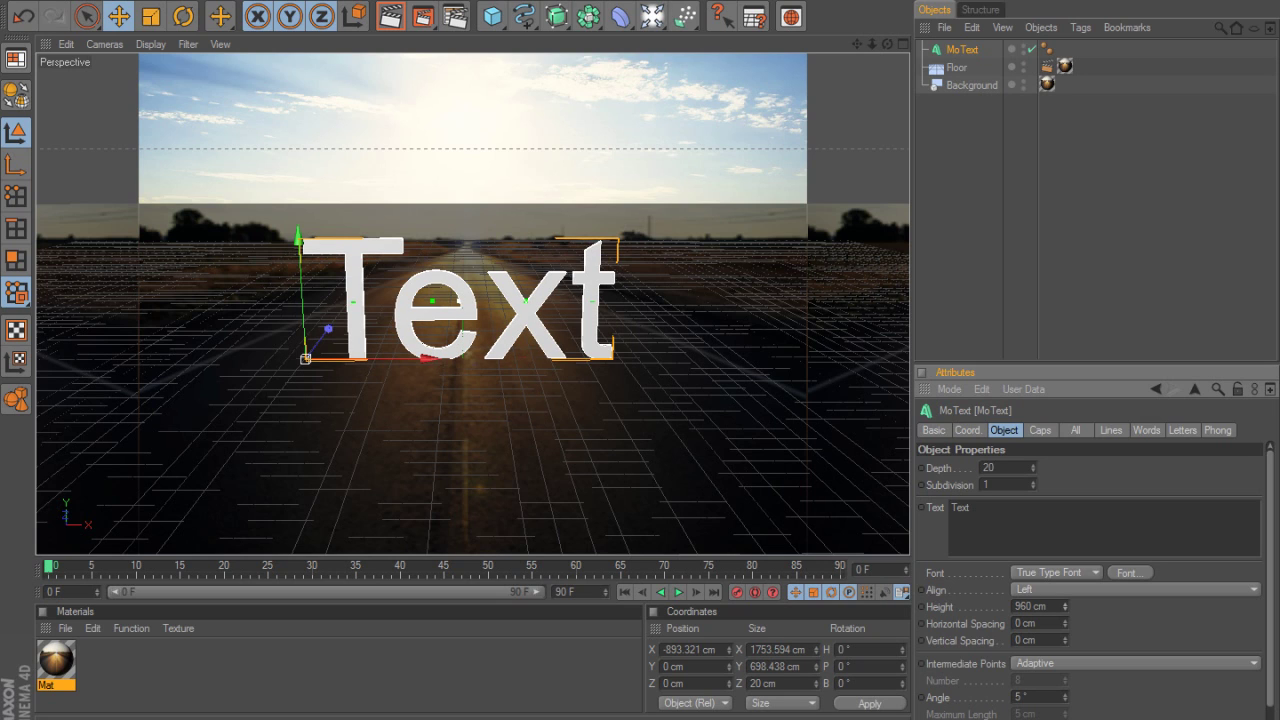
# Step: Set the MoText extrusion depth to 500
pyautogui.moveTo(1033, 468)
pyautogui.mouseDown()
pyautogui.moveTo(1033, 378)
pyautogui.moveTo(1033, 467)
pyautogui.mouseUp()
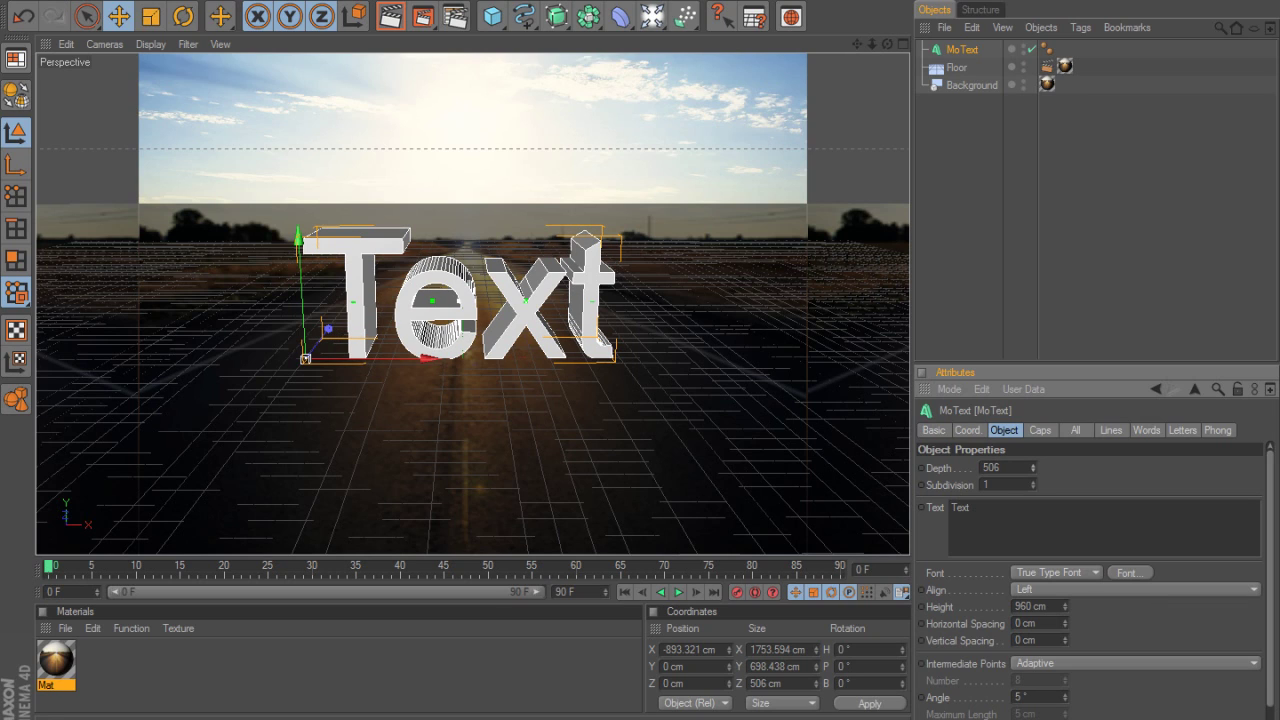
pyautogui.doubleClick(990, 467)
pyautogui.write('500')
pyautogui.press('Return')
# Step: Give the text's start a Fillet Cap with 3 steps and a 12 cm radius
pyautogui.click(1040, 430)
pyautogui.click(1050, 467)
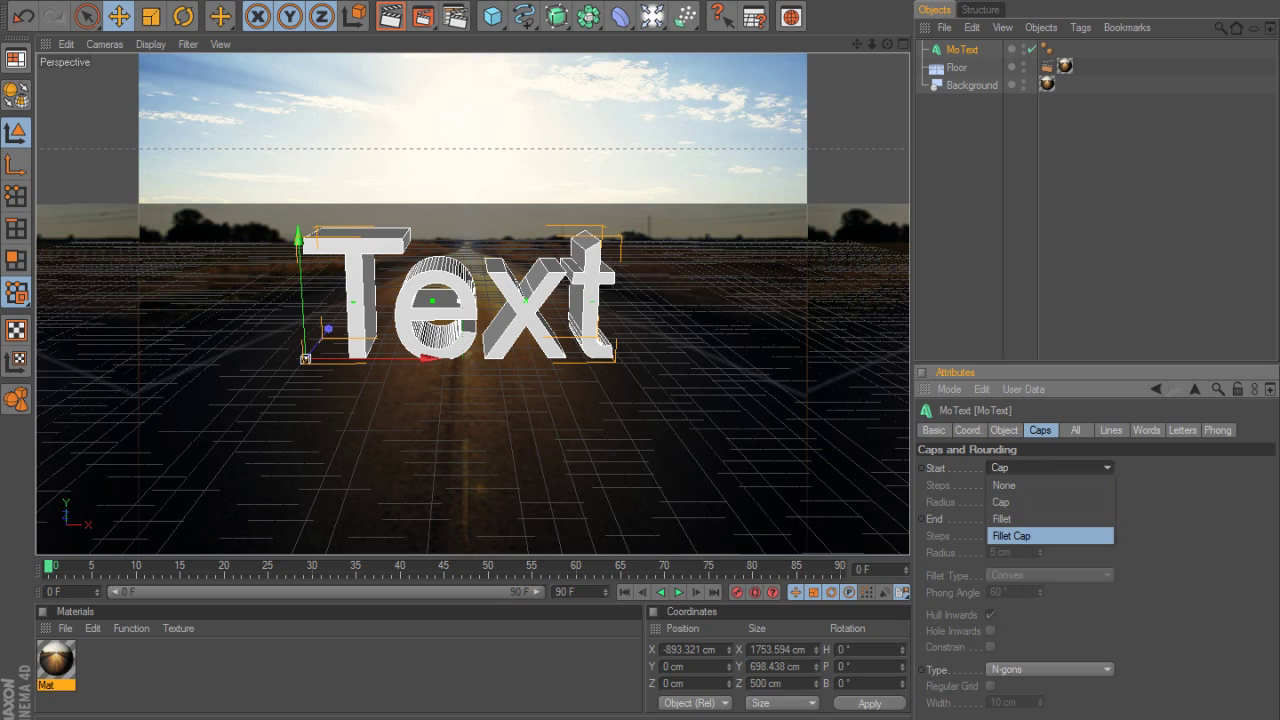
pyautogui.click(1020, 531)
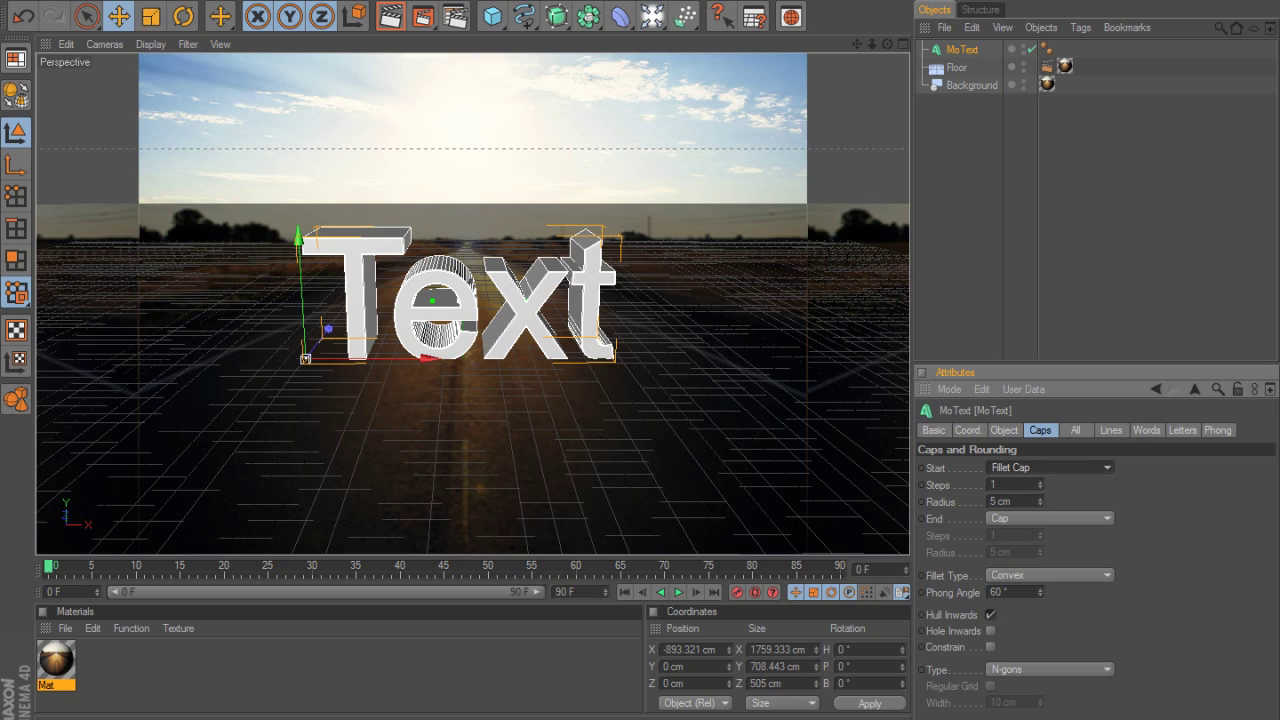
pyautogui.click(1040, 482)
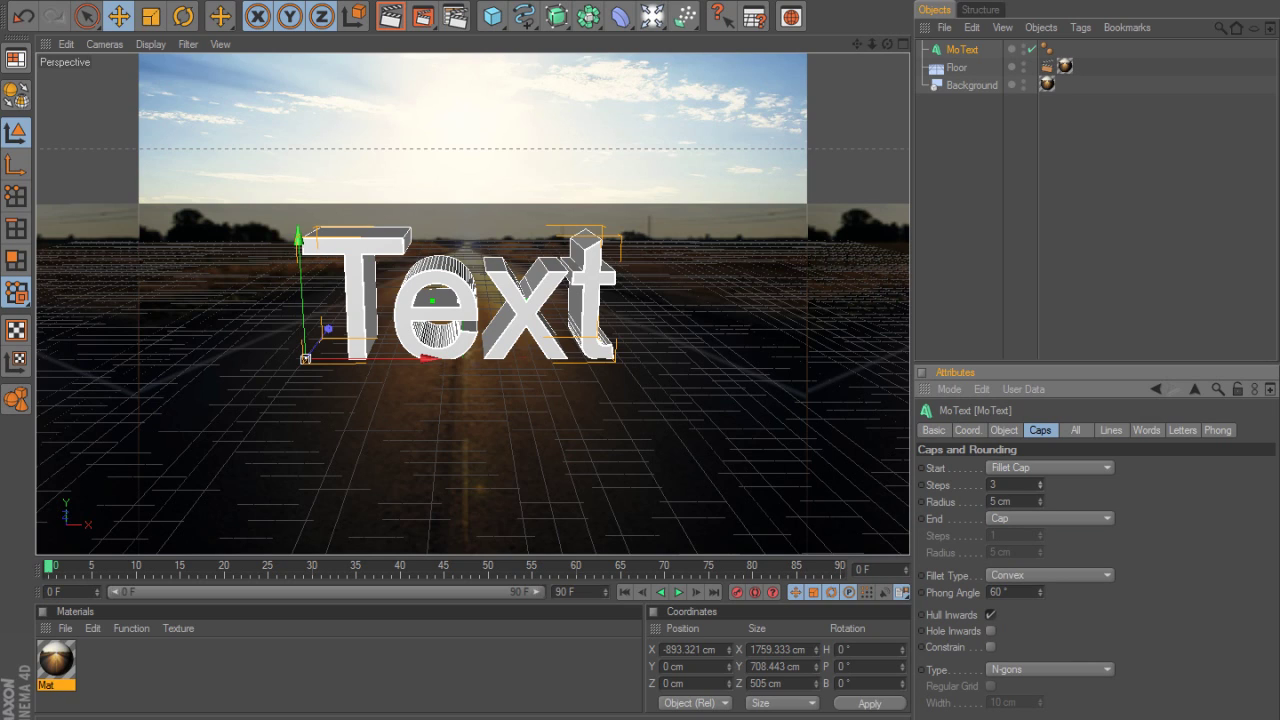
pyautogui.moveTo(1040, 501)
pyautogui.mouseDown()
pyautogui.moveTo(1040, 484)
pyautogui.moveTo(1040, 513)
pyautogui.mouseUp()
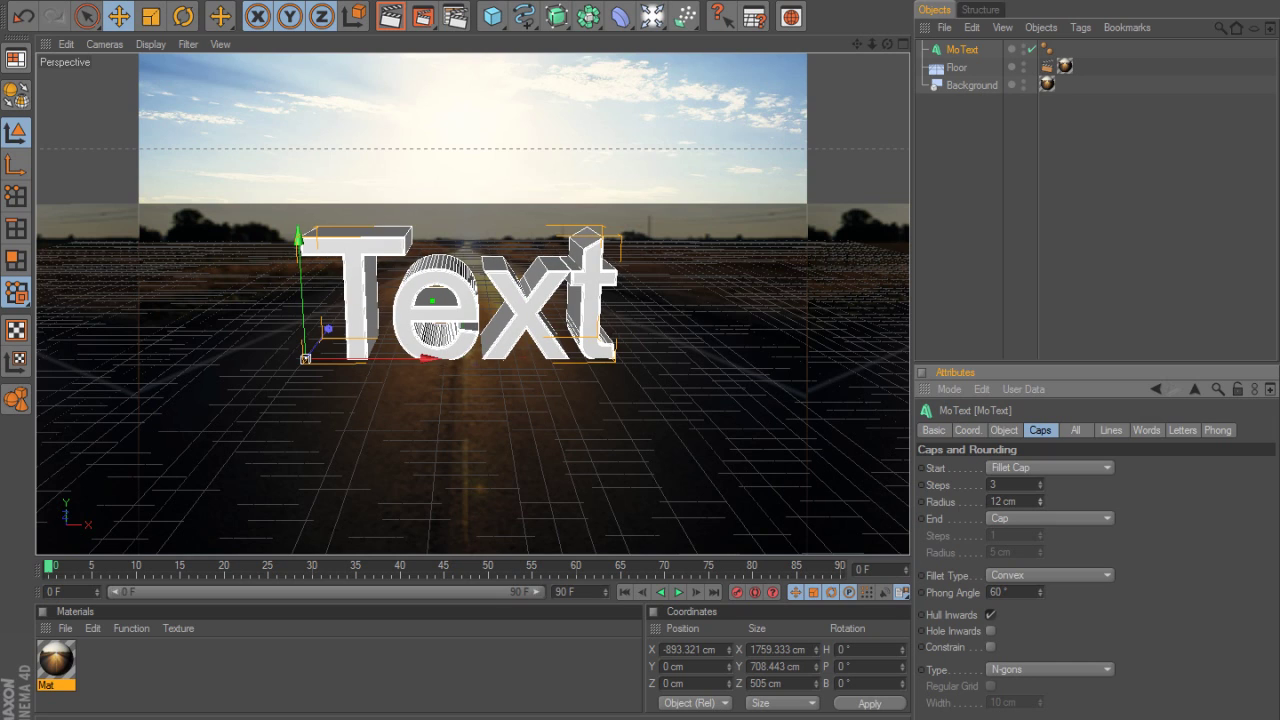
pyautogui.moveTo(1040, 502); pyautogui.dragTo(1040, 499)
# Step: Change the text's font to Ash
pyautogui.click(1004, 430)
pyautogui.click(1130, 572)
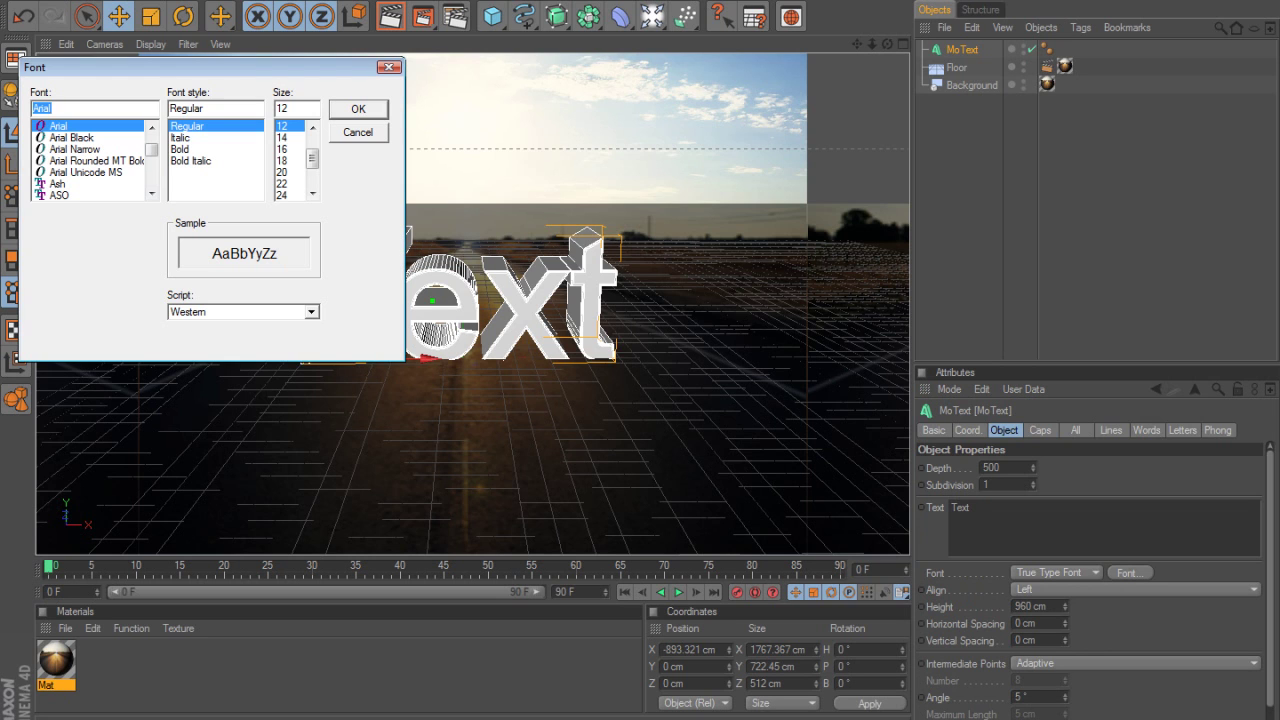
pyautogui.click(58, 184)
pyautogui.click(358, 109)
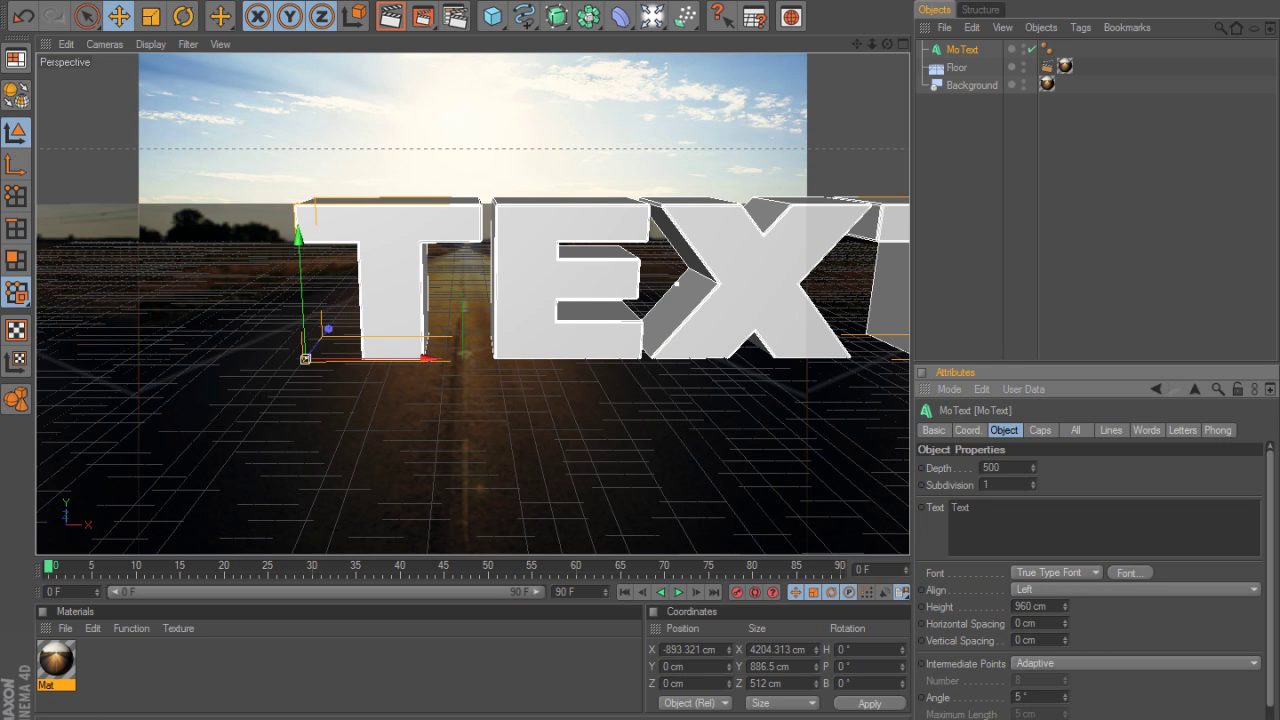
# Step: Reduce the text height to 516 cm and re-centre the text over the road, at X about -1052 cm
pyautogui.moveTo(430, 358); pyautogui.dragTo(165, 358)
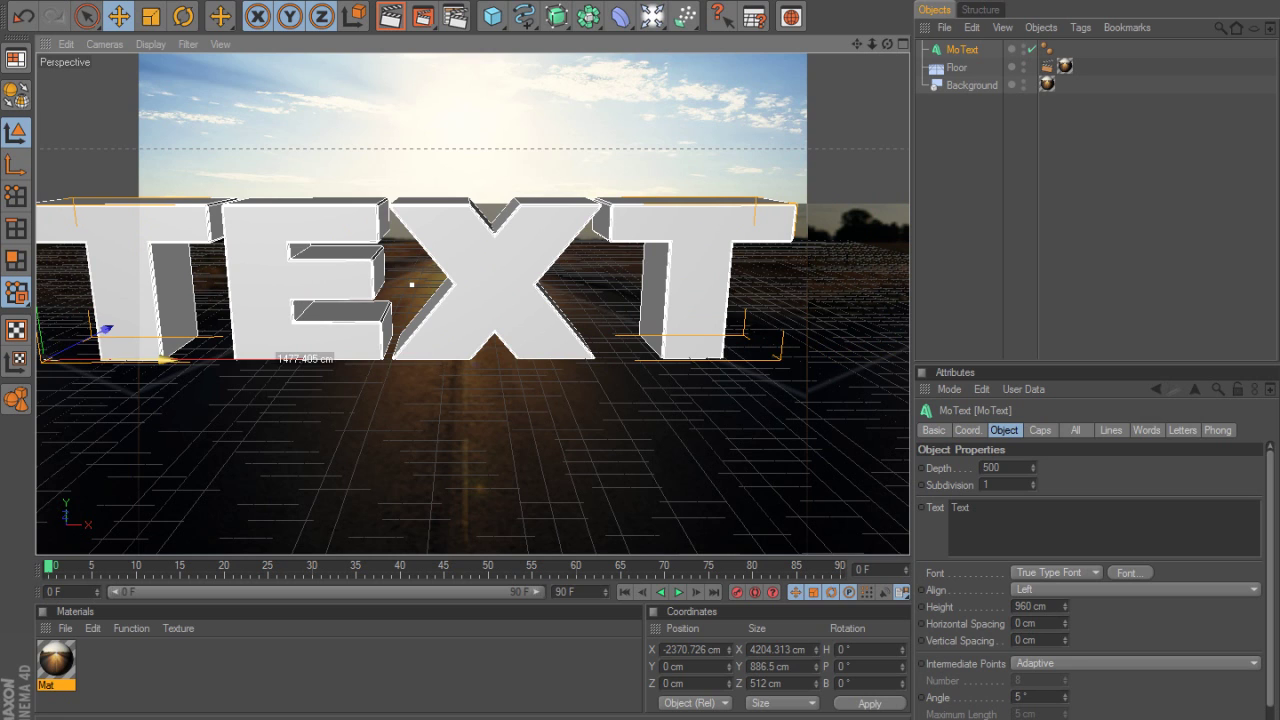
pyautogui.moveTo(1065, 607); pyautogui.dragTo(1065, 690)
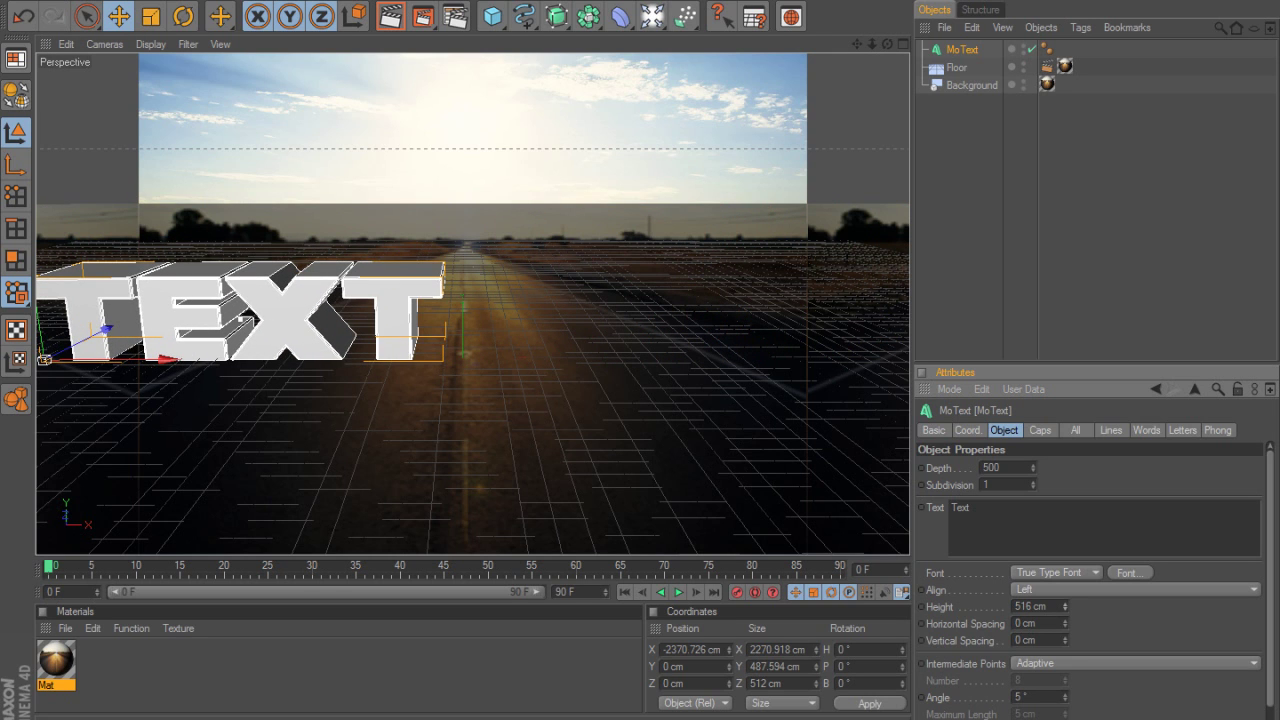
pyautogui.moveTo(170, 358); pyautogui.dragTo(400, 358)
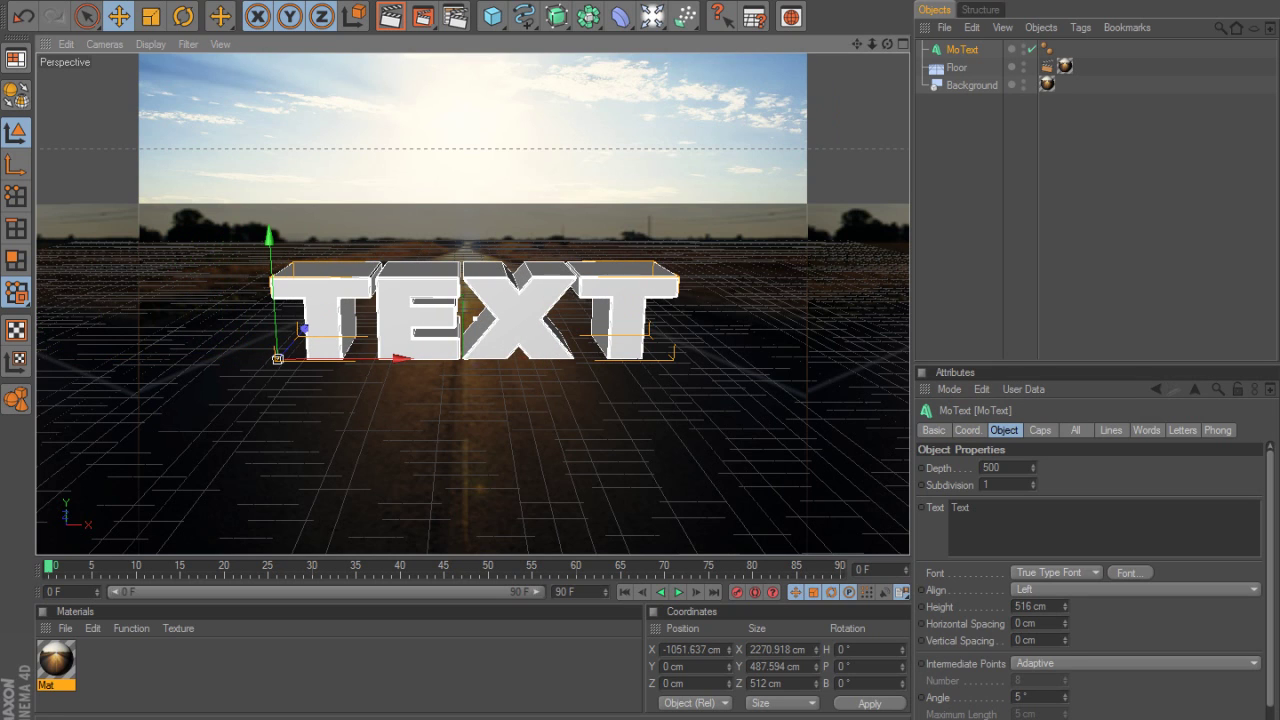
# Step: Set the text's start fillet to 17 steps and a 21 cm radius
pyautogui.click(1040, 430)
pyautogui.moveTo(1040, 485)
pyautogui.mouseDown()
pyautogui.moveTo(1040, 472)
pyautogui.moveTo(1040, 493)
pyautogui.mouseUp()
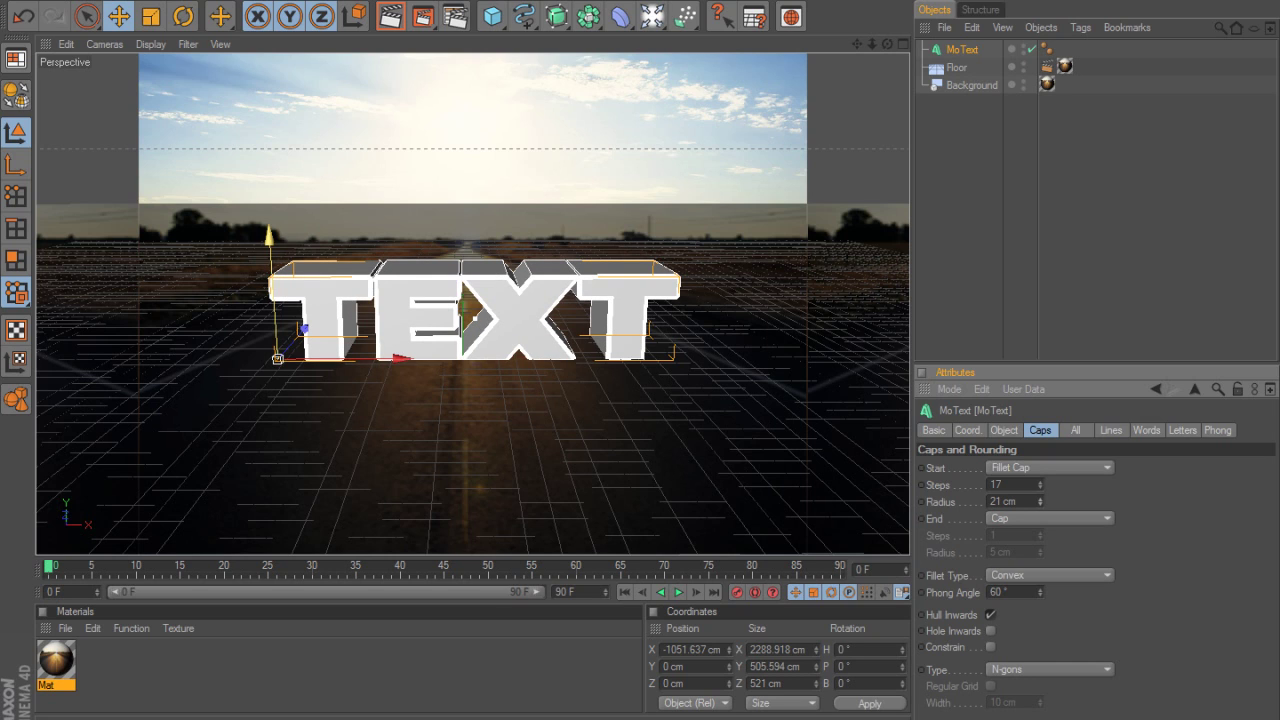
# Step: Raise the text about 20 cm above the floor and render a preview of the perspective view
pyautogui.moveTo(268, 237); pyautogui.dragTo(268, 233)
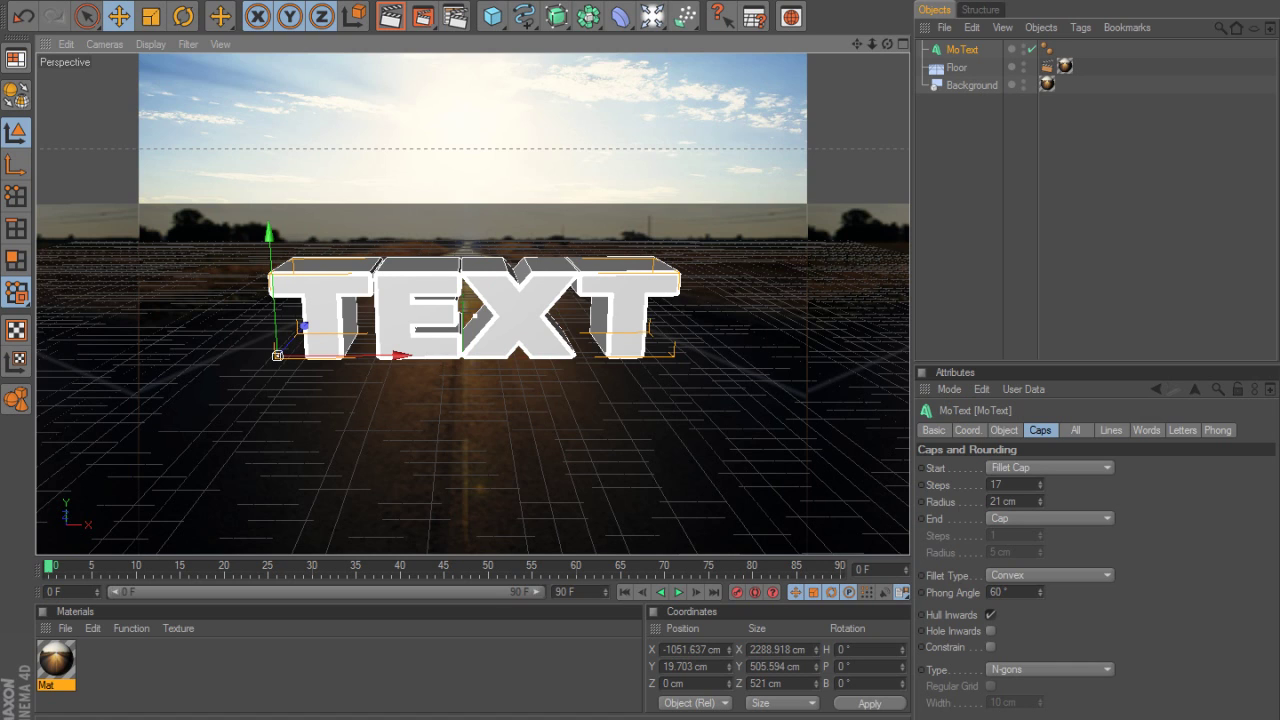
pyautogui.click(390, 16)
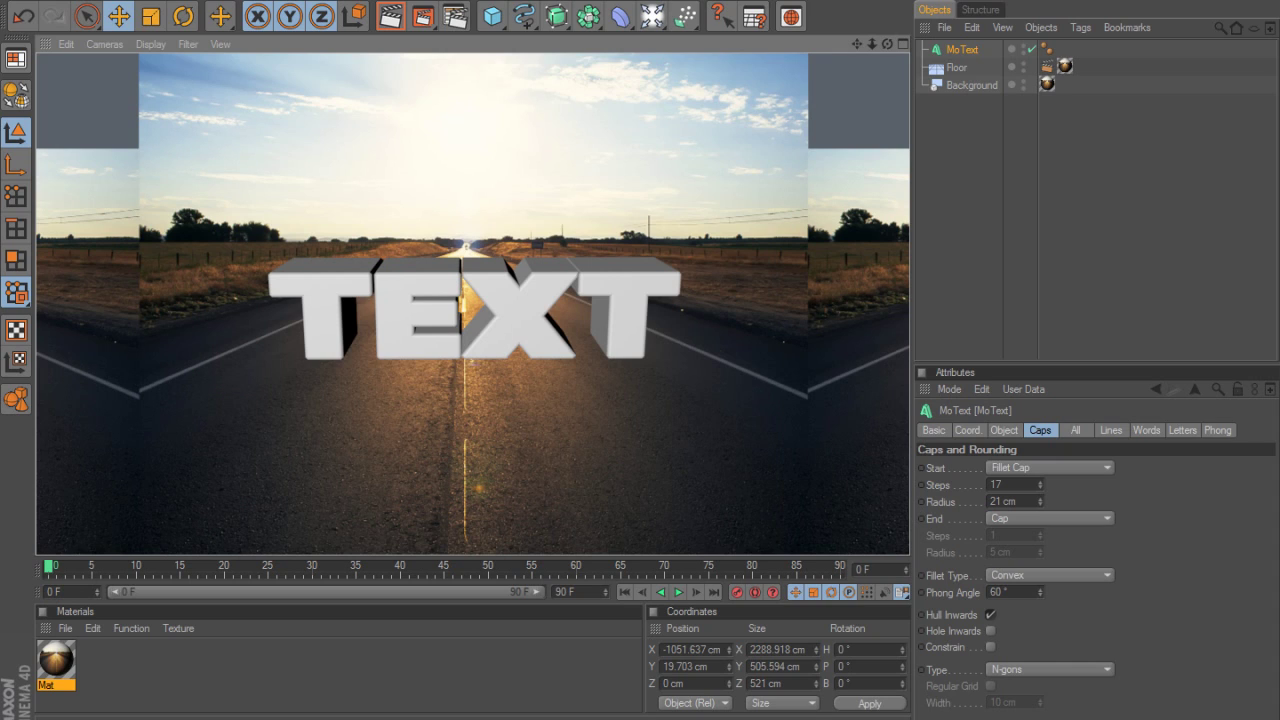
# Step: Add an Omni light and place it above and in front of the text, at about X 0, Y 1392, Z -552 cm
pyautogui.moveTo(652, 16); pyautogui.dragTo(700, 33)
pyautogui.moveTo(462, 357); pyautogui.dragTo(462, 190)
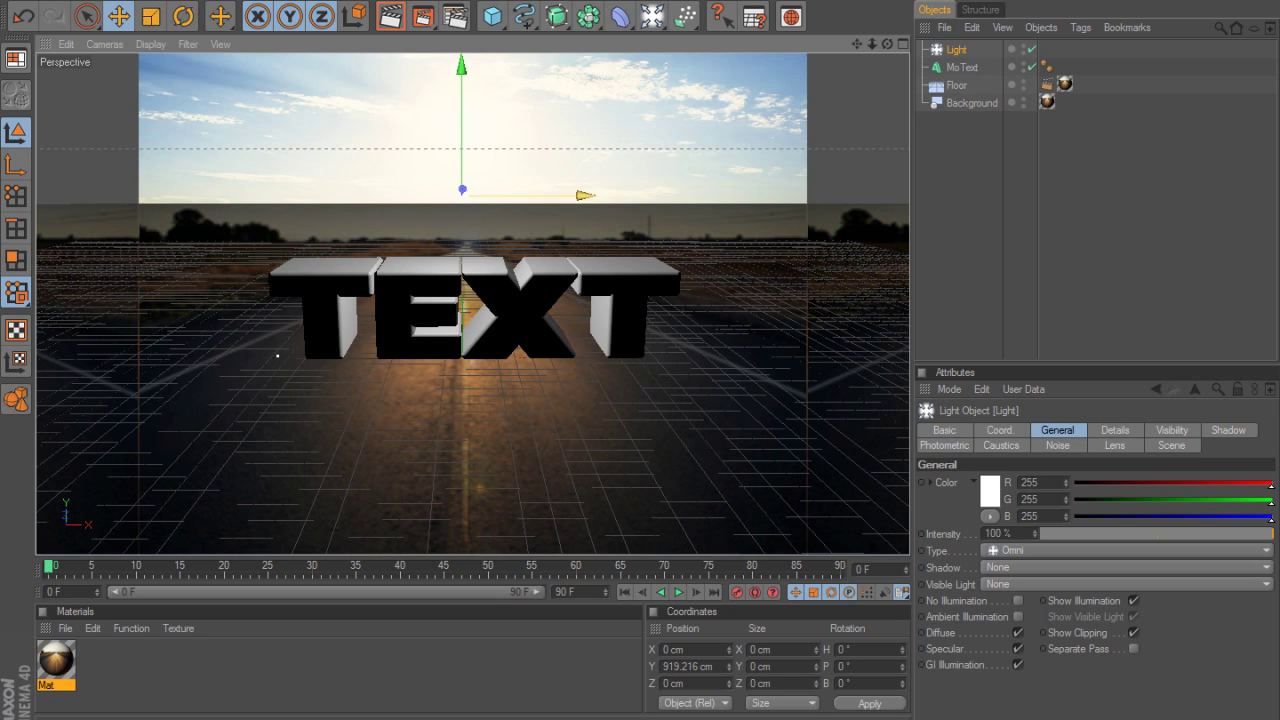
pyautogui.moveTo(580, 195); pyautogui.dragTo(393, 196)
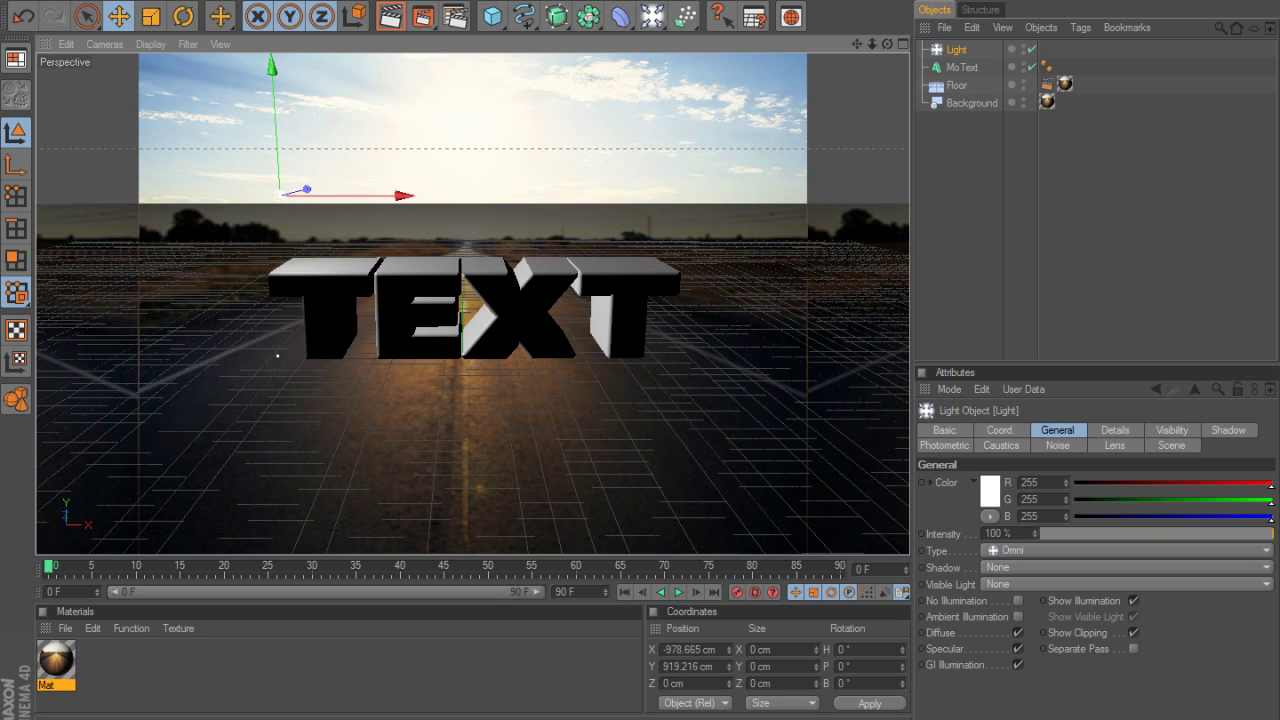
pyautogui.moveTo(307, 189); pyautogui.dragTo(252, 201)
pyautogui.moveTo(368, 204); pyautogui.dragTo(586, 204)
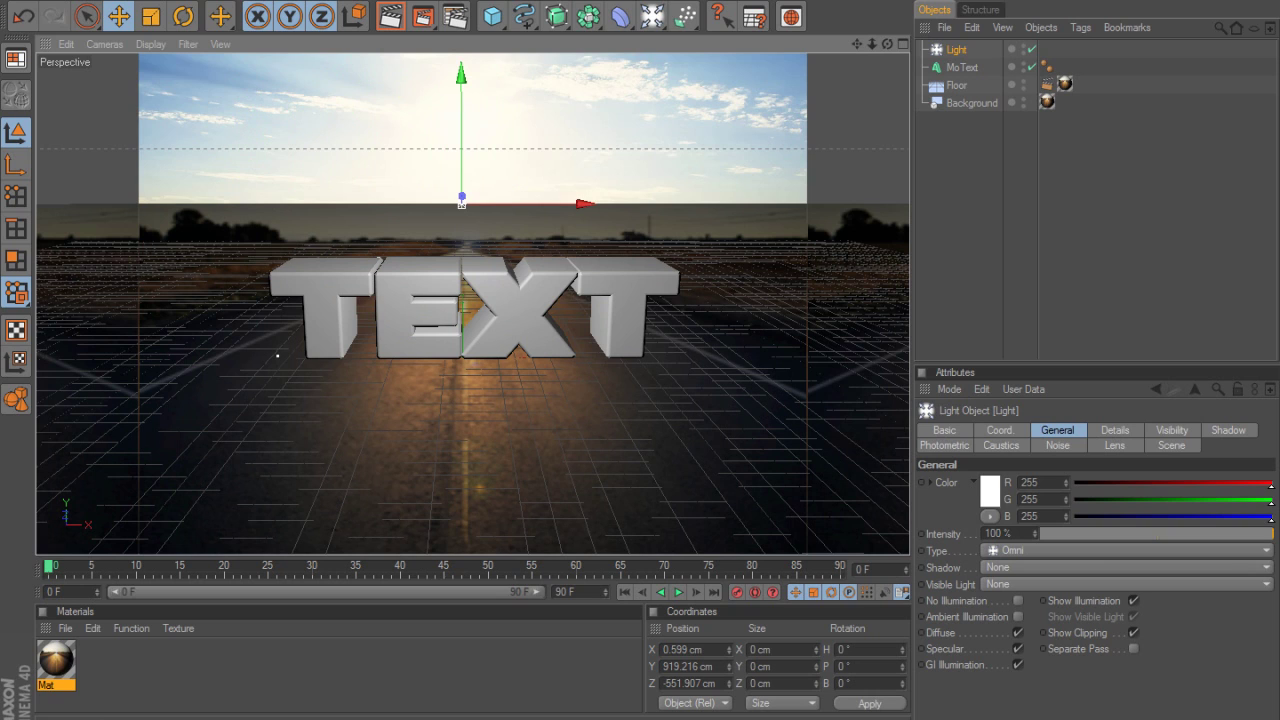
pyautogui.moveTo(461, 150); pyautogui.dragTo(461, 53)
# Step: Set the light's shadow type to Shadow Maps (Soft)
pyautogui.click(1001, 430)
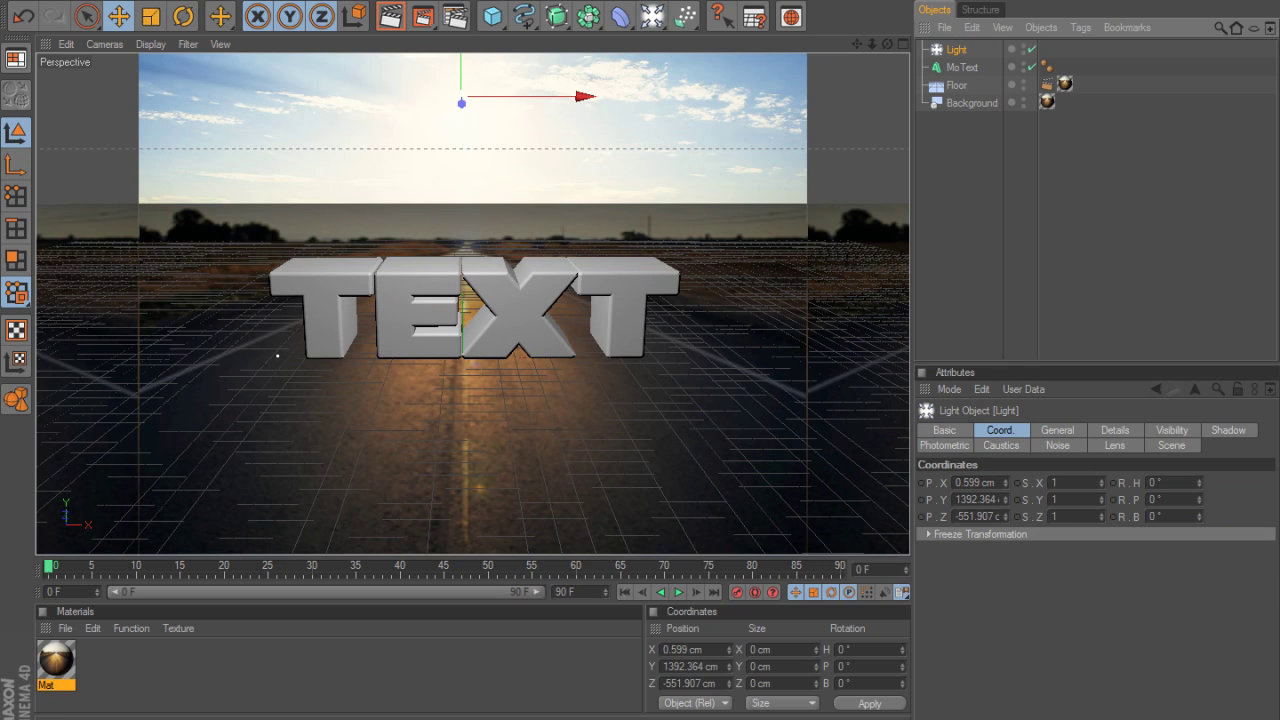
pyautogui.click(1229, 430)
pyautogui.click(1030, 483)
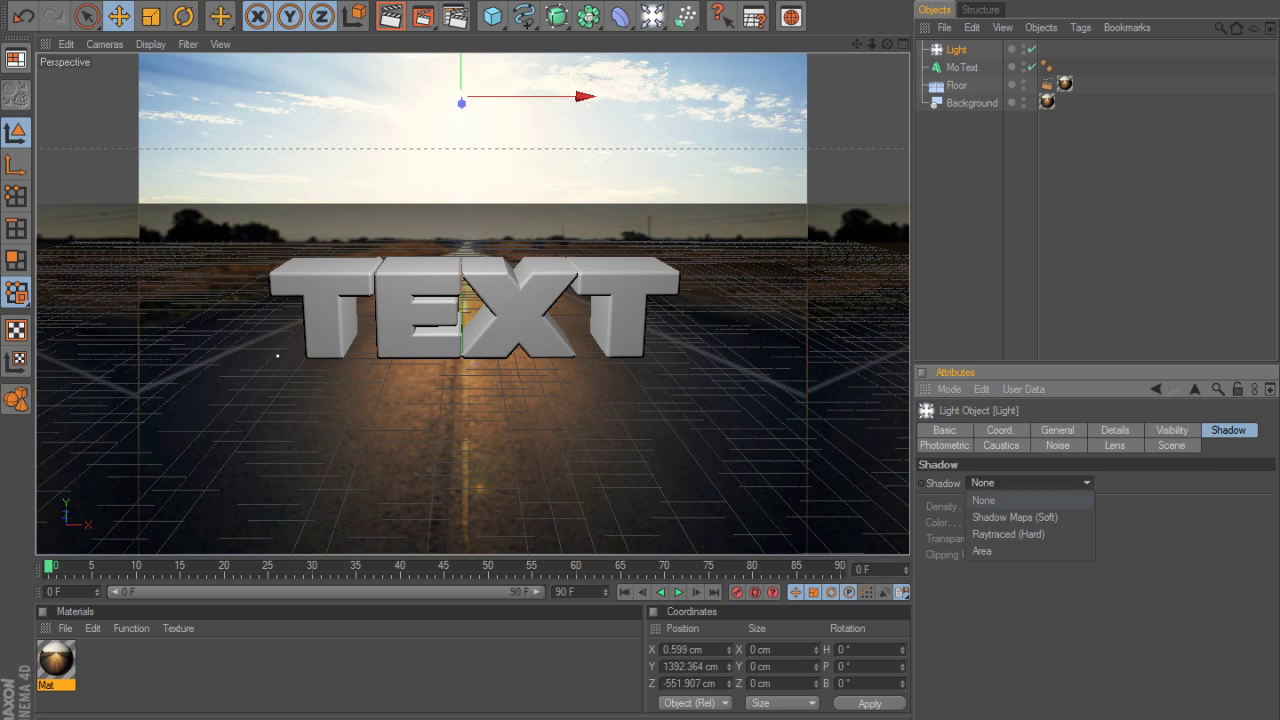
pyautogui.click(1014, 517)
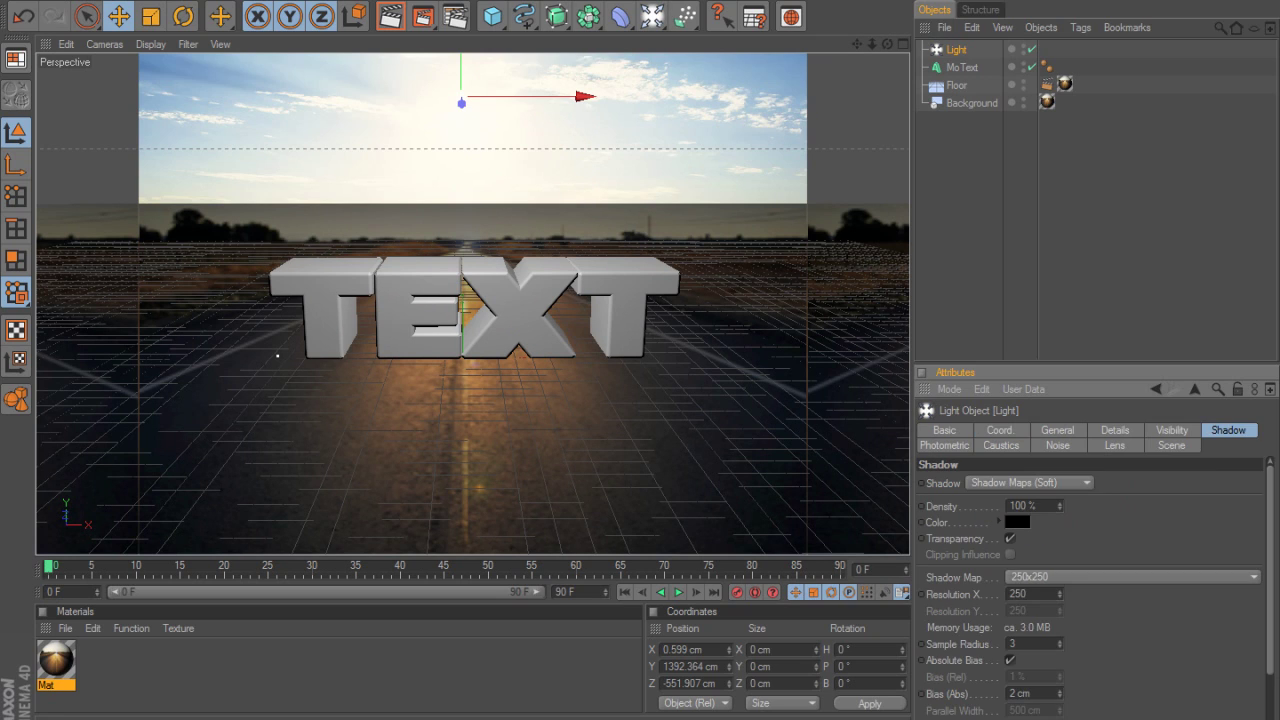
# Step: Load the "txt reflection" preset from the user materials
pyautogui.click(65, 628)
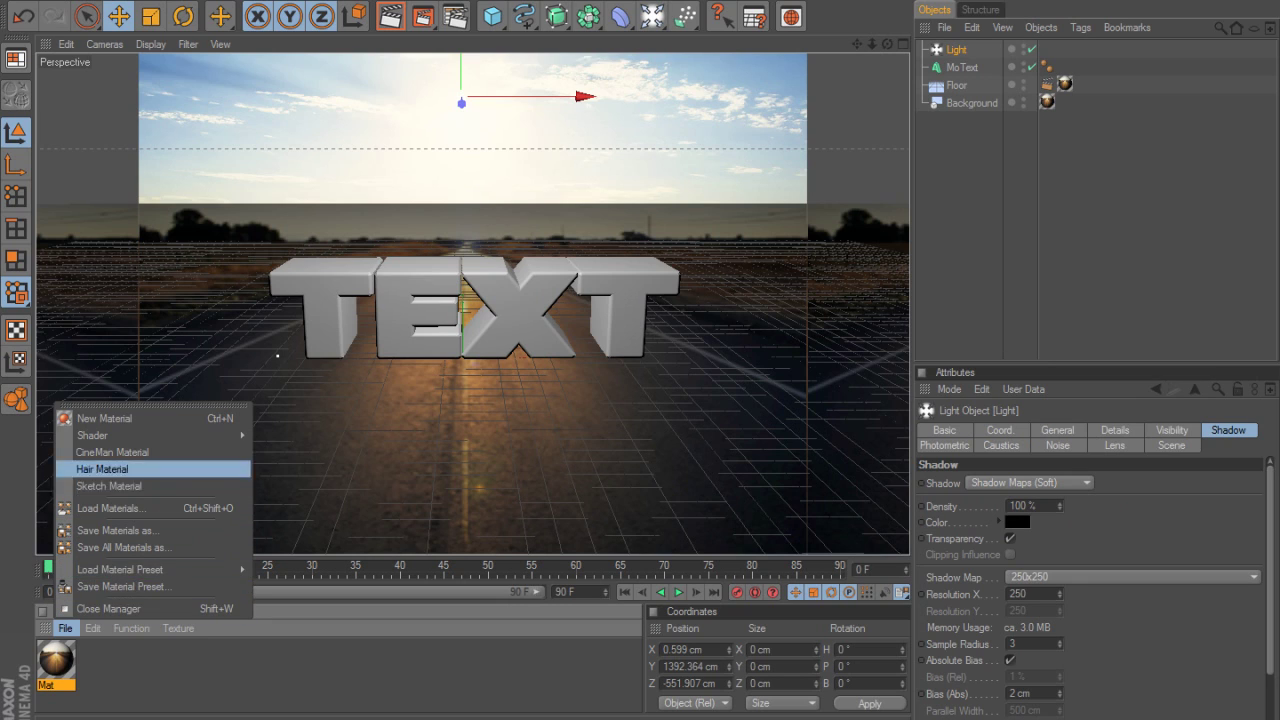
pyautogui.moveTo(120, 569)
pyautogui.moveTo(268, 637)
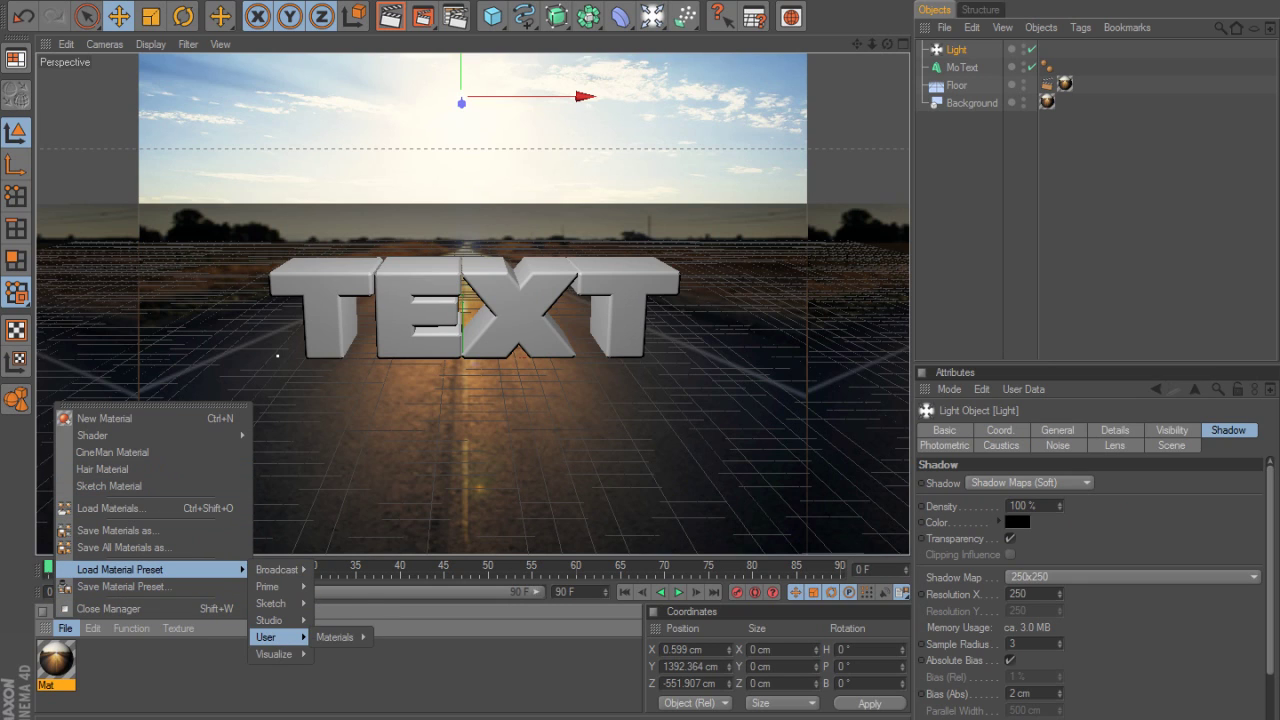
pyautogui.moveTo(335, 637)
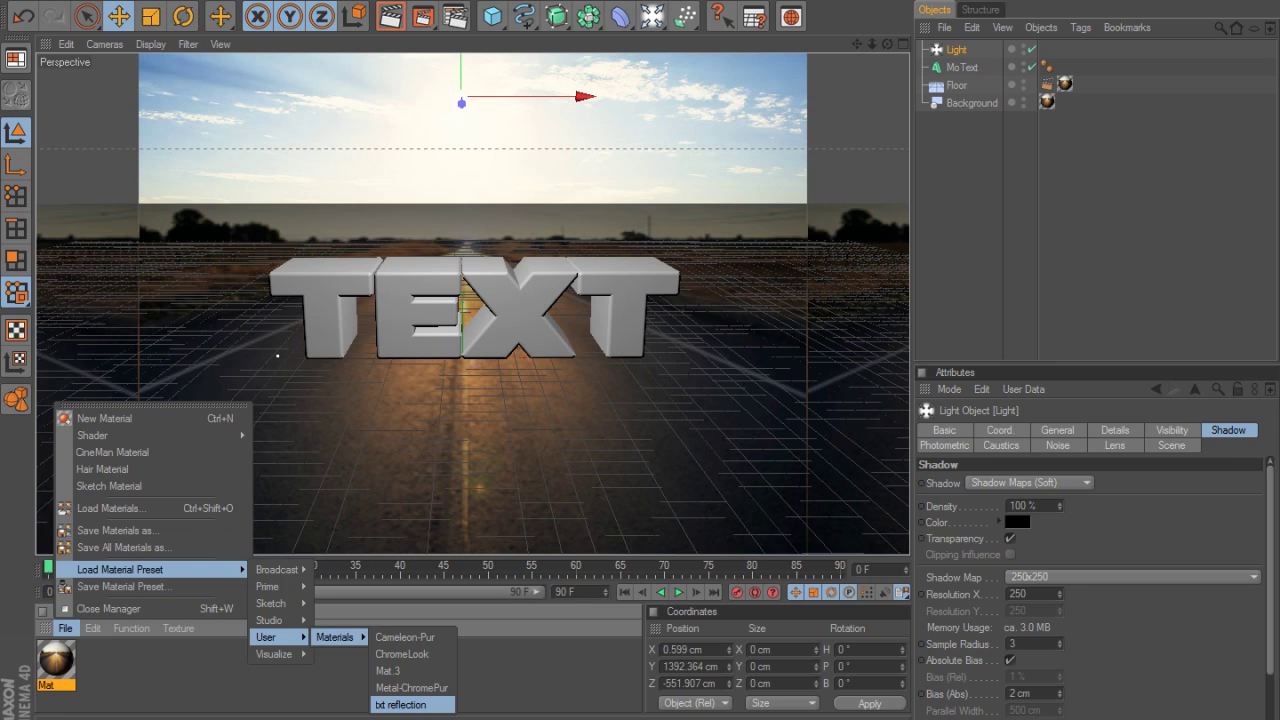
pyautogui.click(400, 704)
# Step: Examine the loaded material's Reflection channel and the gradient of its Fresnel shader
pyautogui.doubleClick(56, 660)
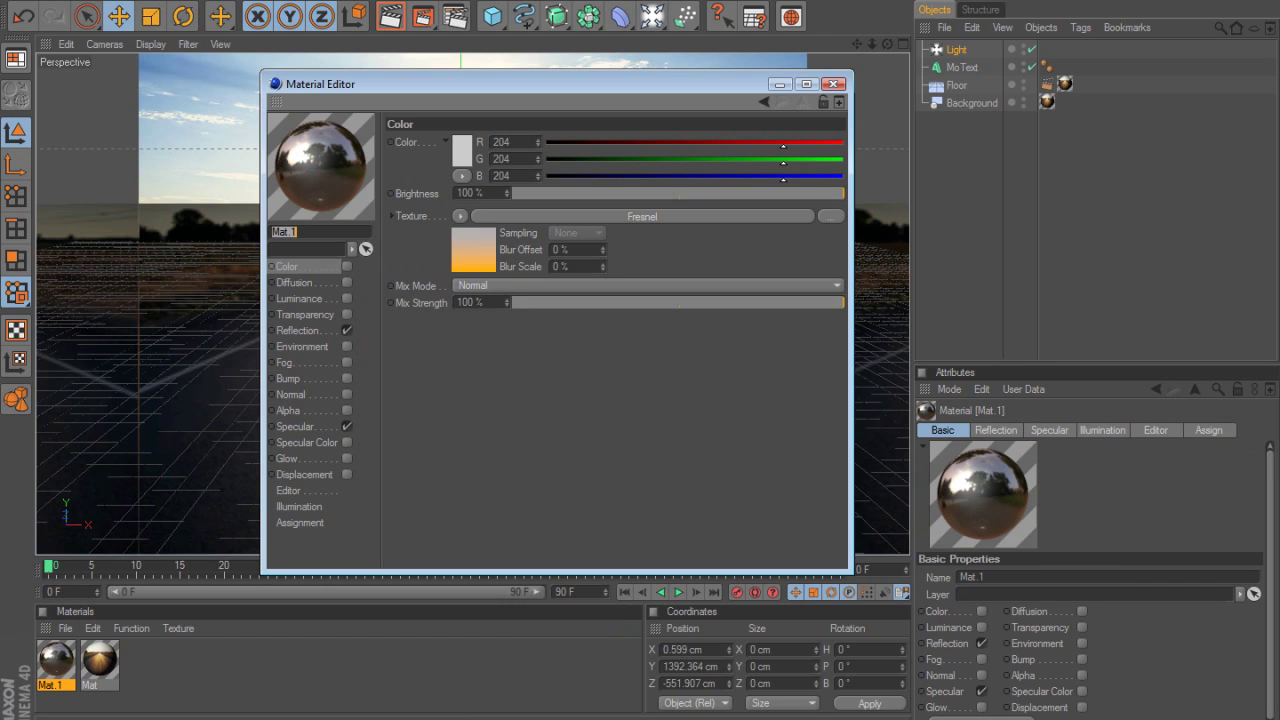
pyautogui.click(298, 331)
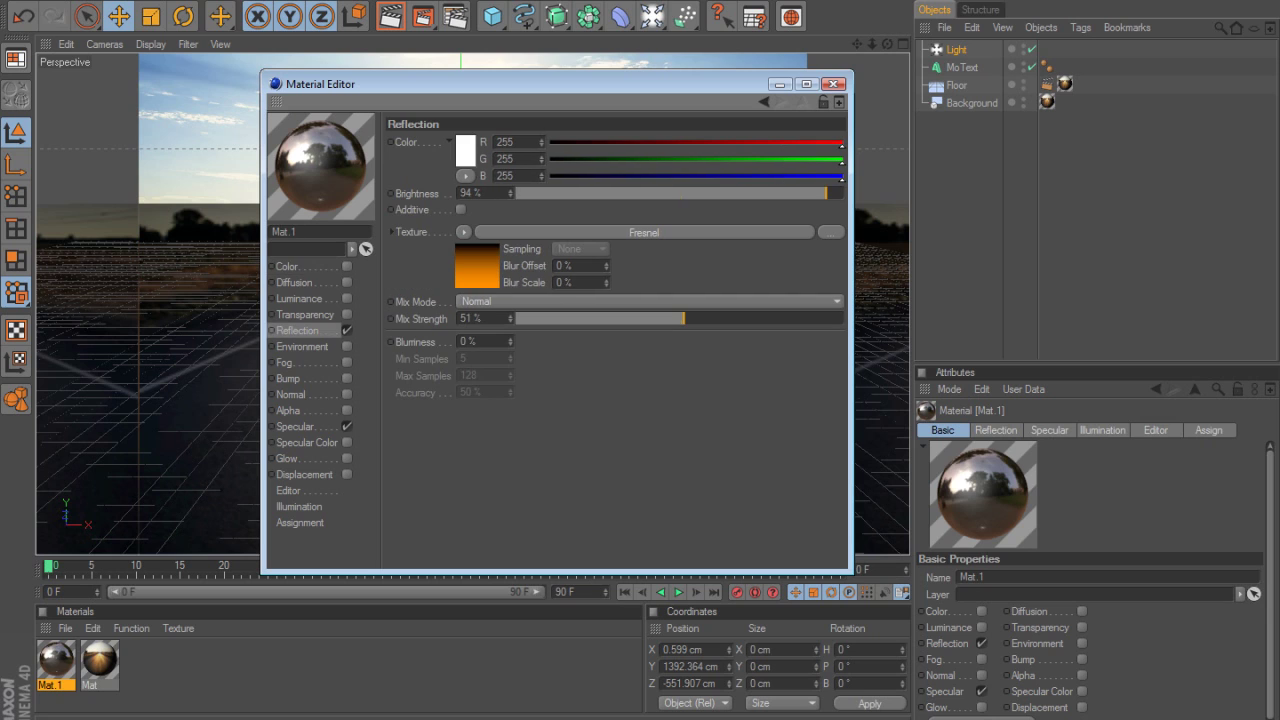
pyautogui.click(644, 232)
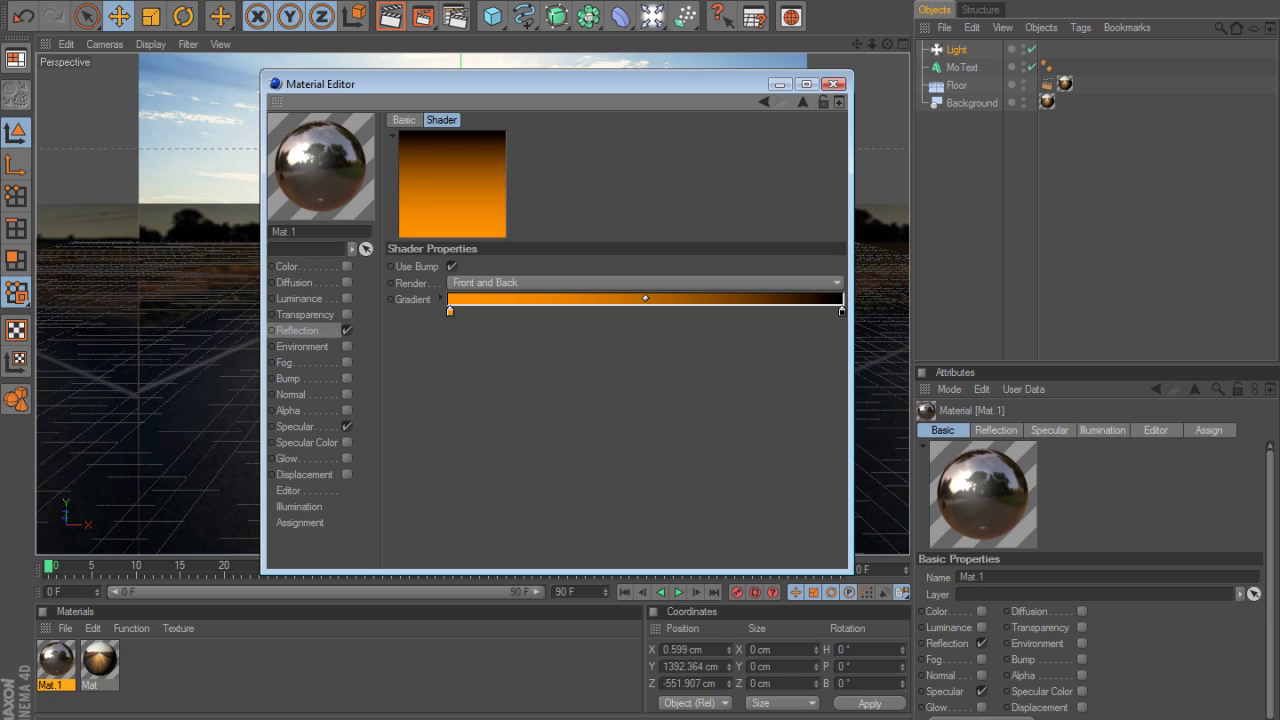
pyautogui.click(835, 83)
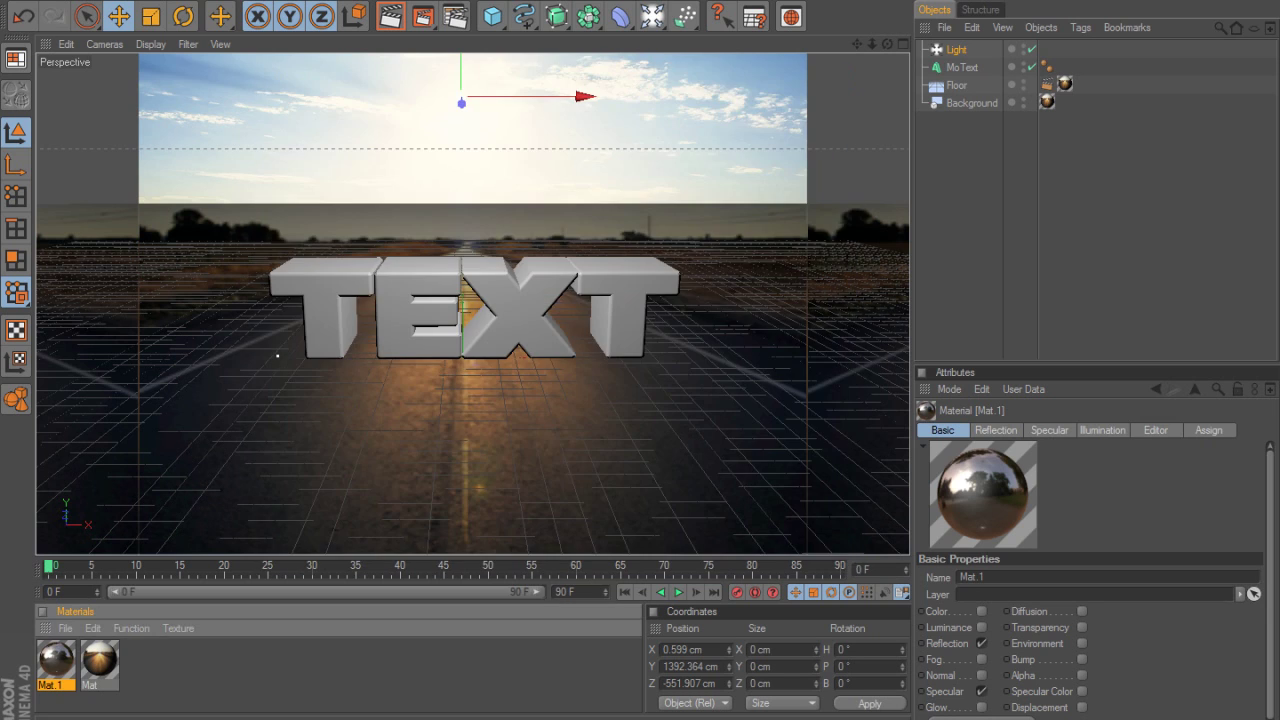
# Step: Create a new material with its Color channel disabled and its Reflection channel enabled
pyautogui.click(65, 628)
pyautogui.click(105, 418)
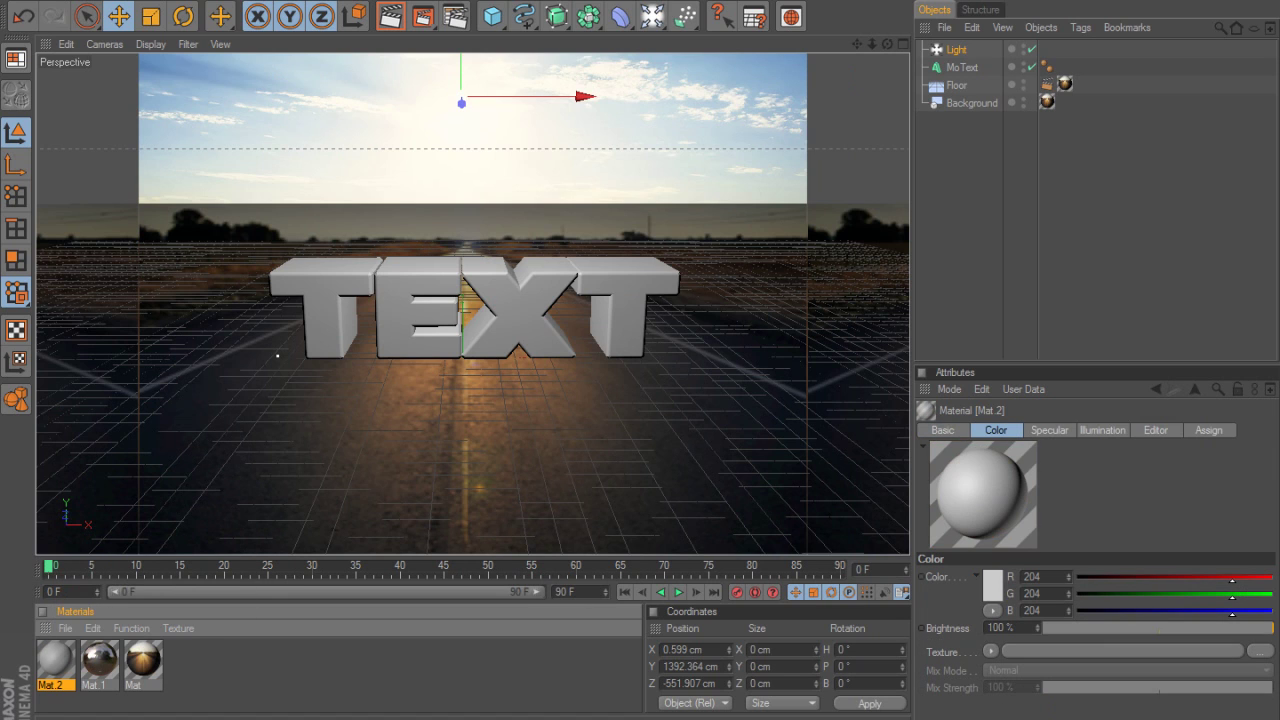
pyautogui.doubleClick(56, 660)
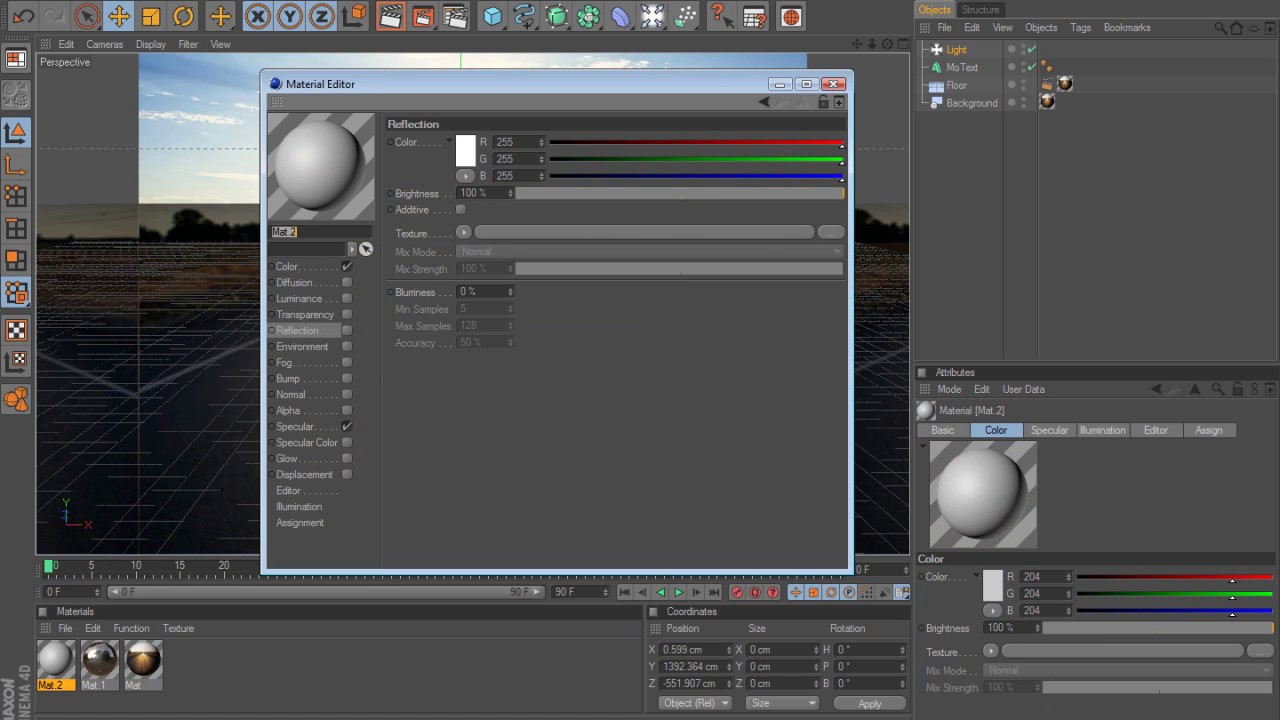
pyautogui.click(346, 266)
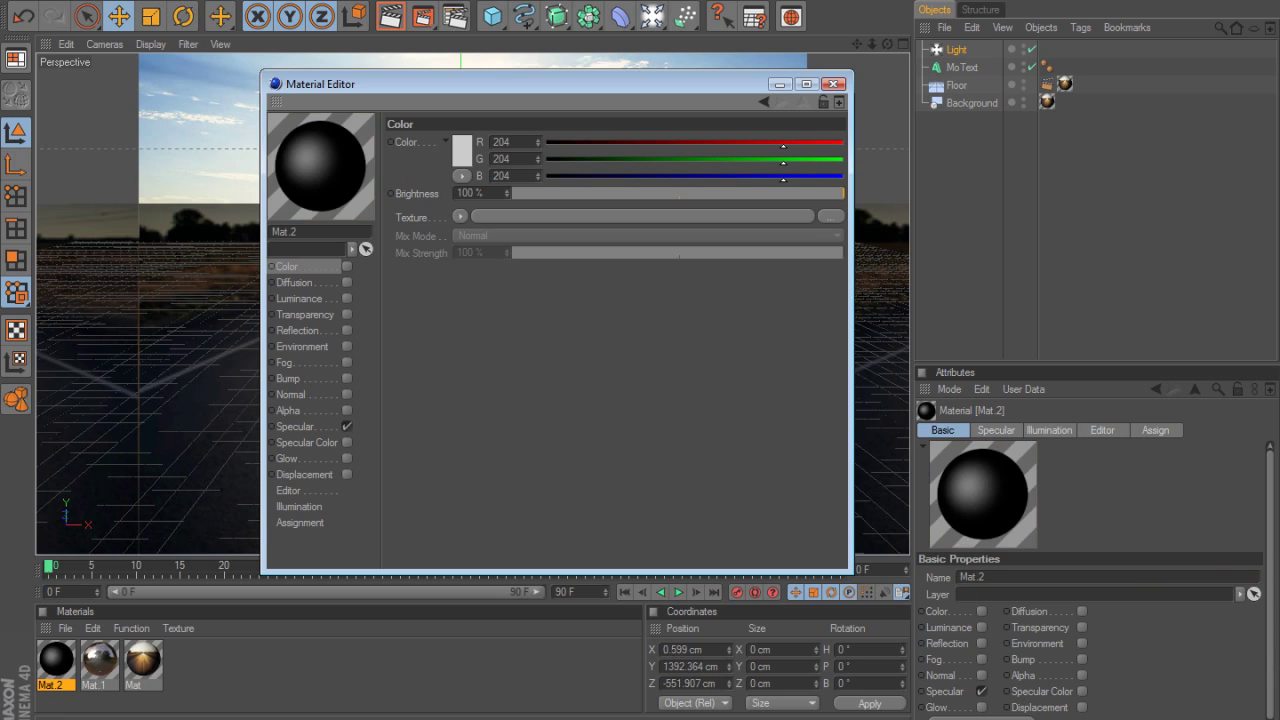
pyautogui.click(346, 330)
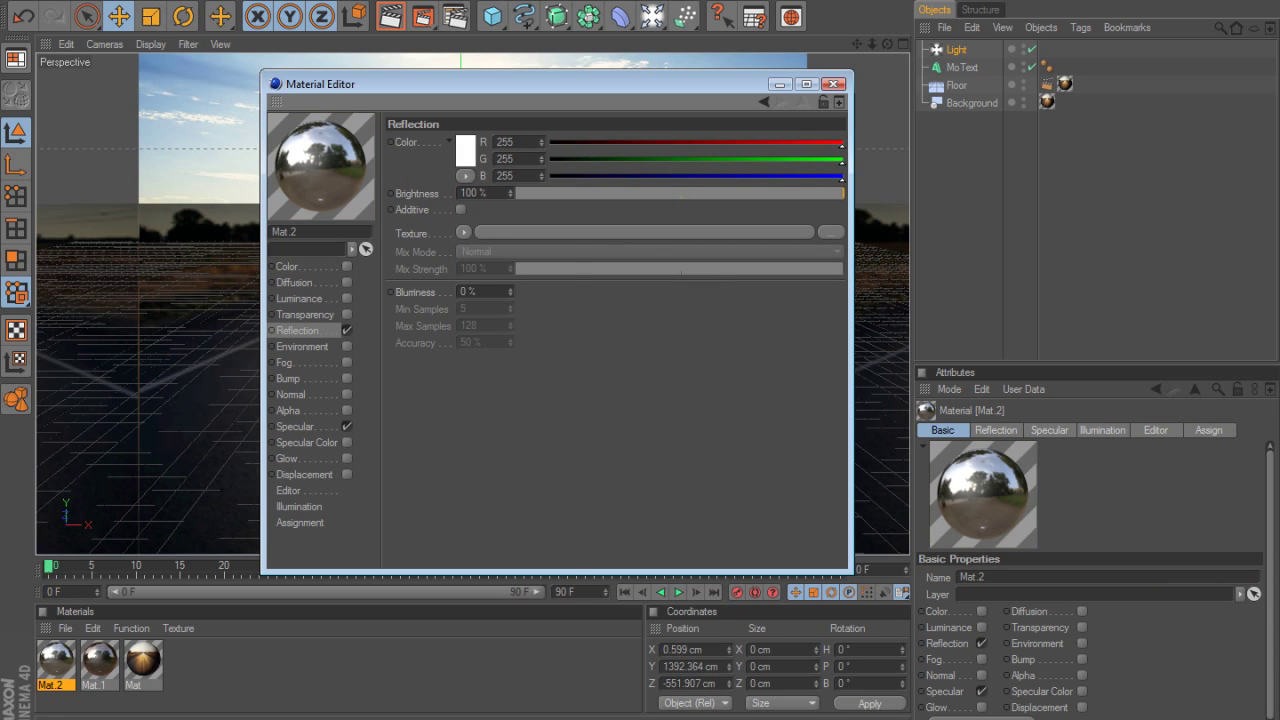
# Step: Add a Fresnel texture to the new material's reflection, recolour the gradient's white end blue (RGB 0, 123, 255) and nudge its midpoint towards the black end
pyautogui.click(463, 232)
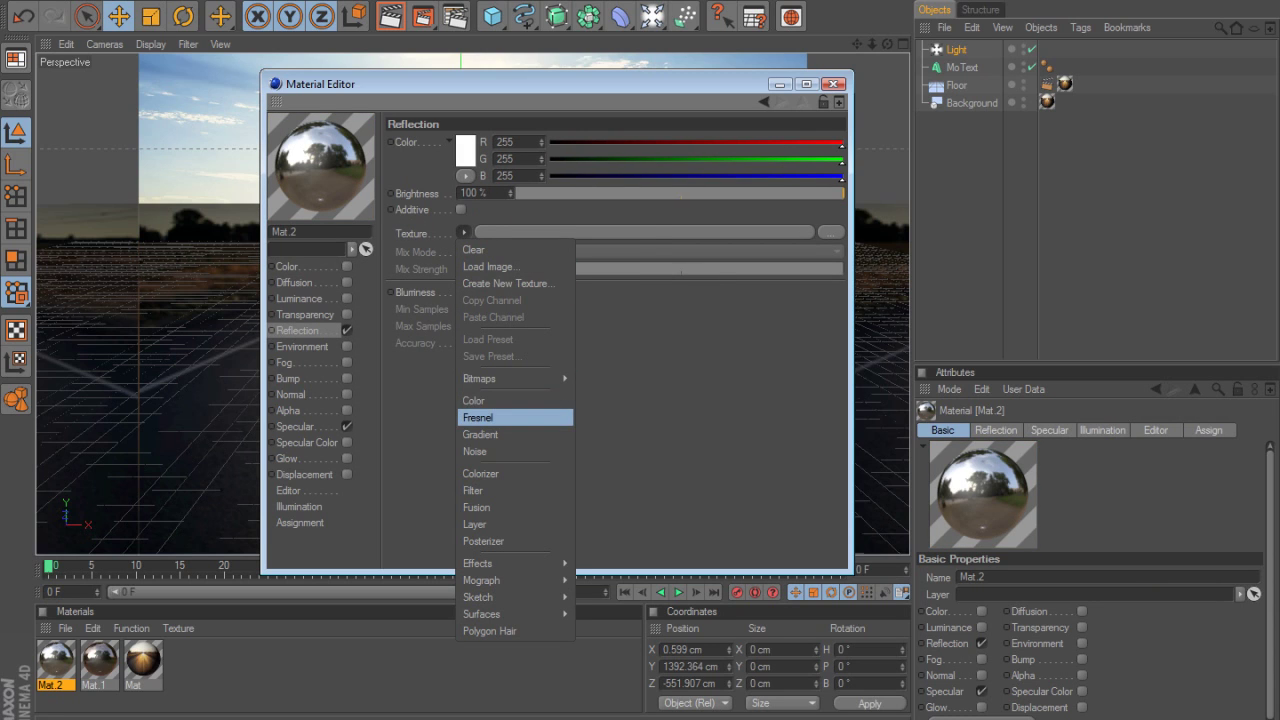
pyautogui.click(490, 417)
pyautogui.click(600, 232)
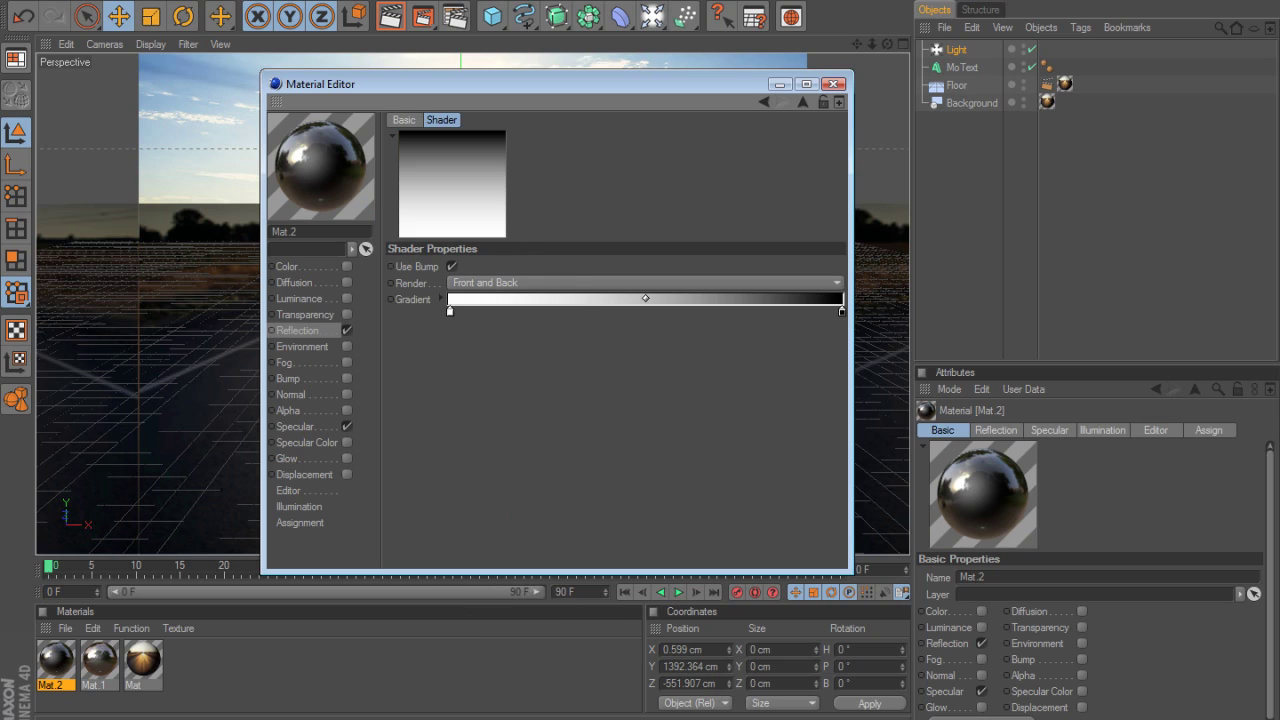
pyautogui.doubleClick(450, 312)
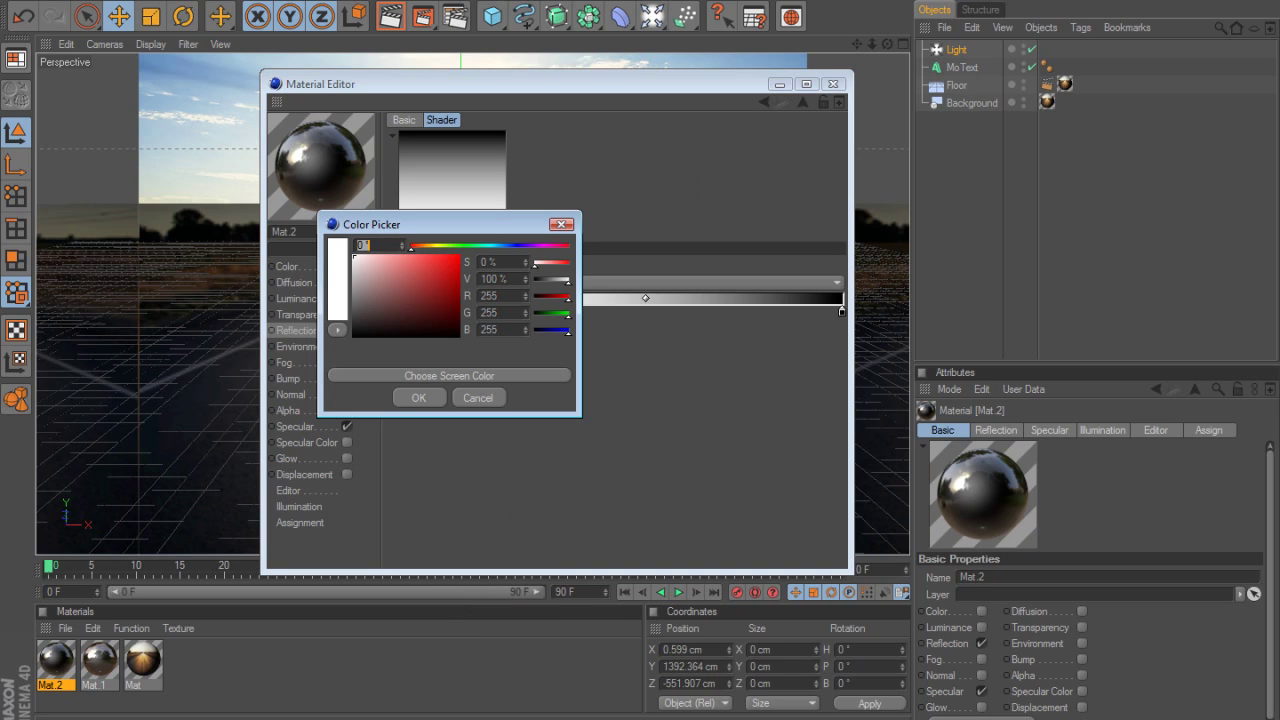
pyautogui.write('25')
pyautogui.press('Return')
pyautogui.moveTo(421, 247); pyautogui.dragTo(504, 247)
pyautogui.moveTo(430, 262); pyautogui.dragTo(460, 254)
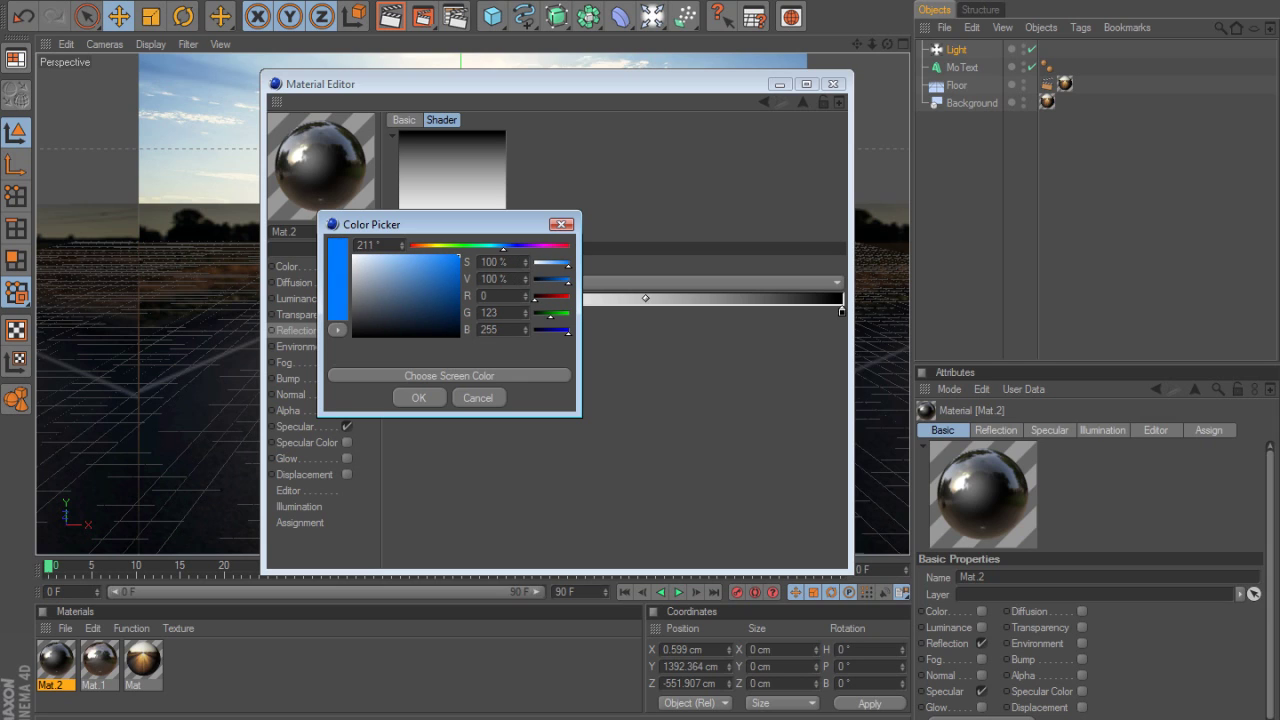
pyautogui.press('Return')
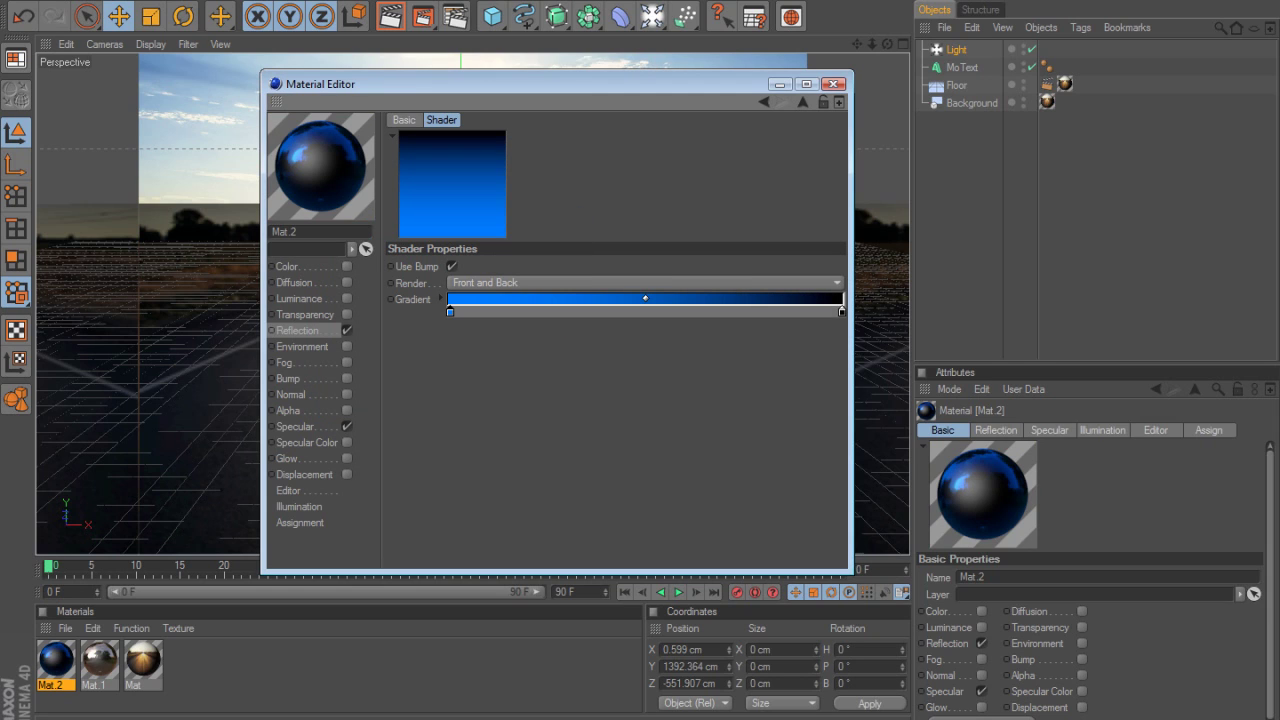
pyautogui.moveTo(645, 298); pyautogui.dragTo(651, 298)
pyautogui.click(803, 102)
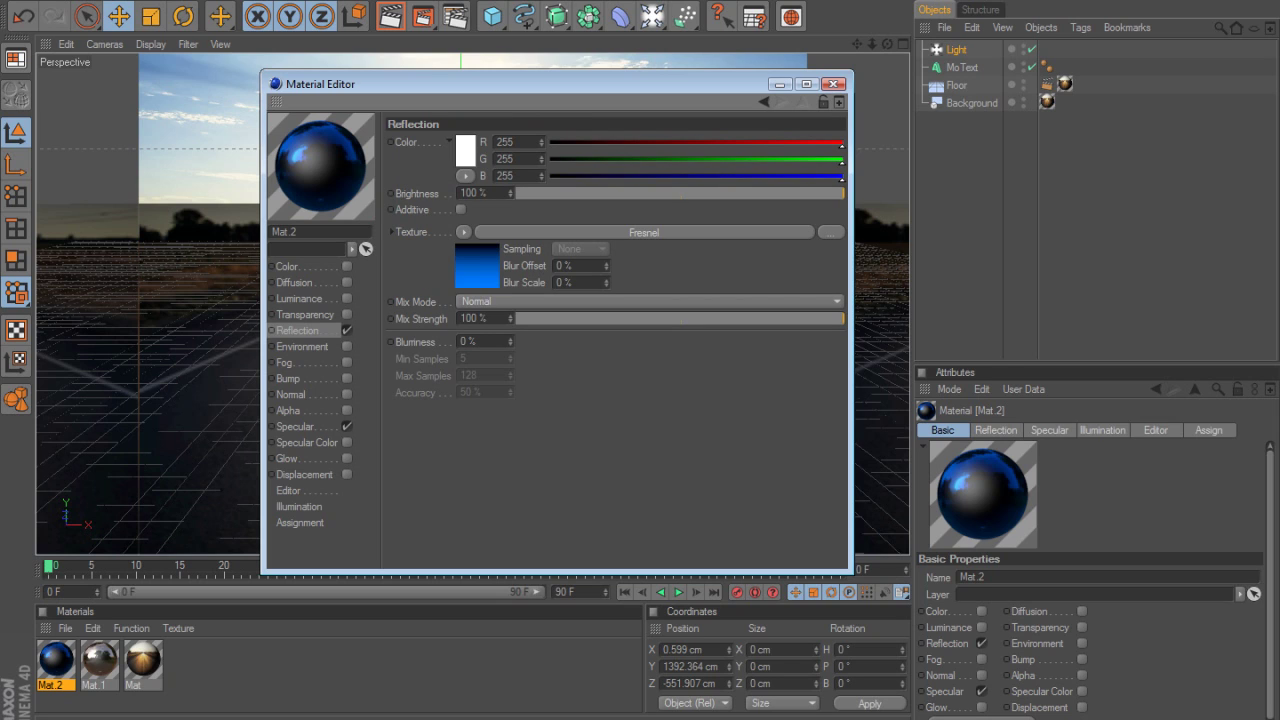
# Step: Set the reflection's mix strength to 75% and its brightness to 80%
pyautogui.moveTo(843, 318); pyautogui.dragTo(763, 318)
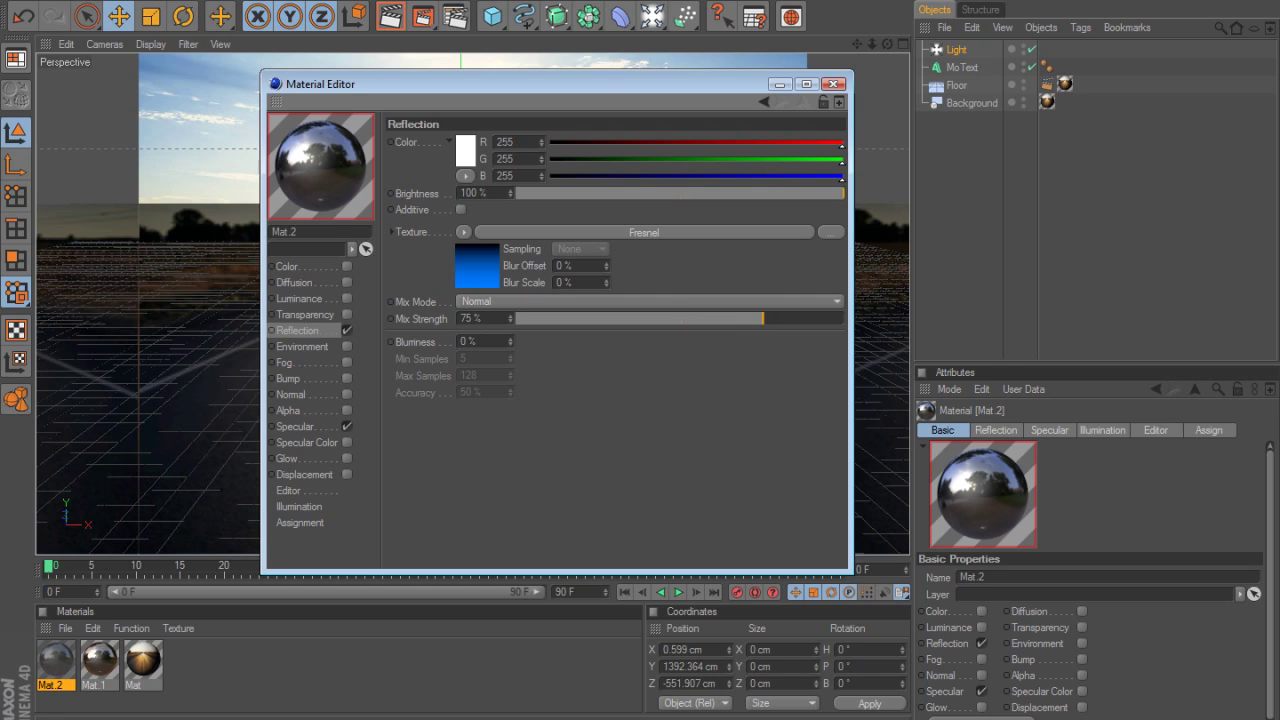
pyautogui.moveTo(843, 193); pyautogui.dragTo(779, 193)
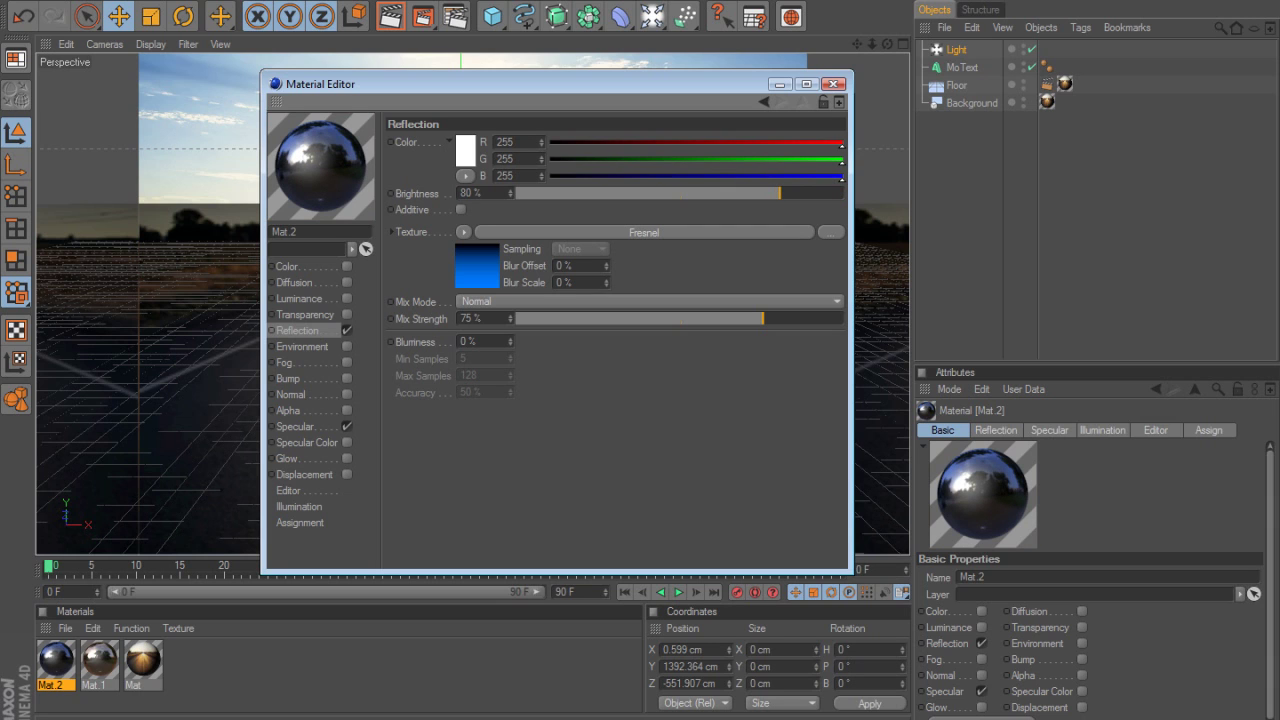
pyautogui.click(835, 83)
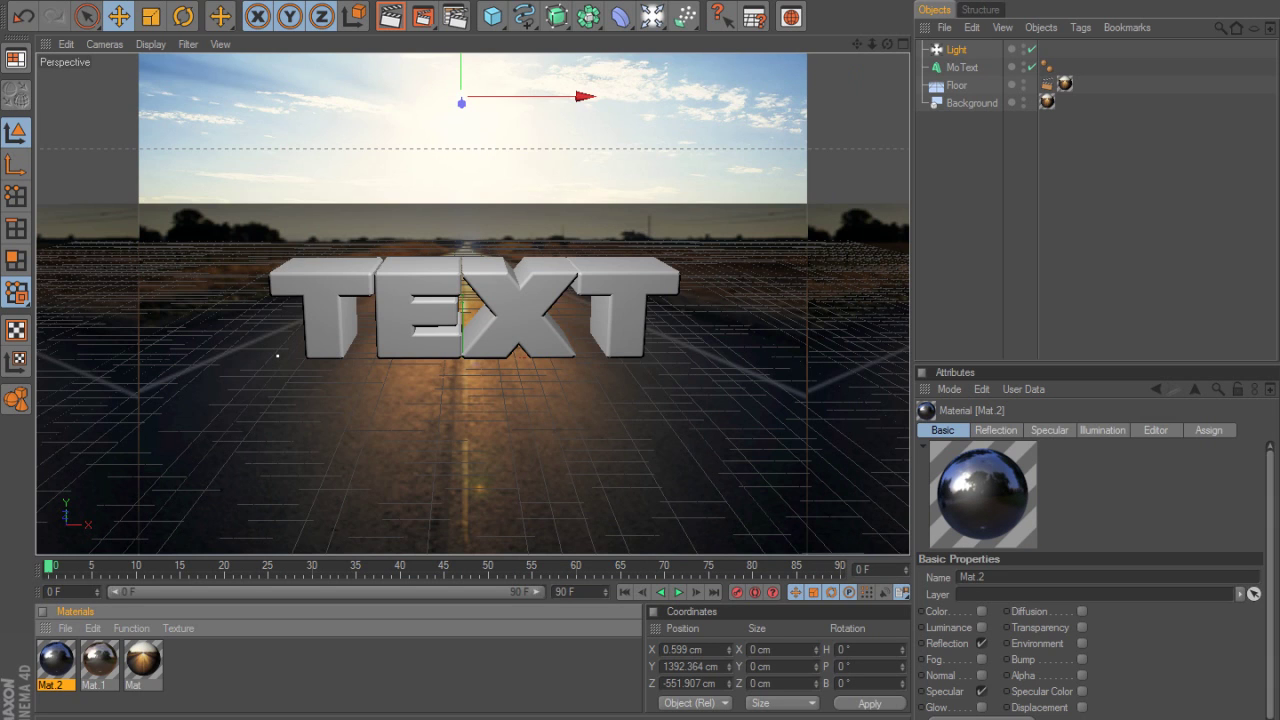
# Step: Apply the new reflective material to the text and render a preview of the perspective view
pyautogui.moveTo(56, 659); pyautogui.dragTo(962, 67)
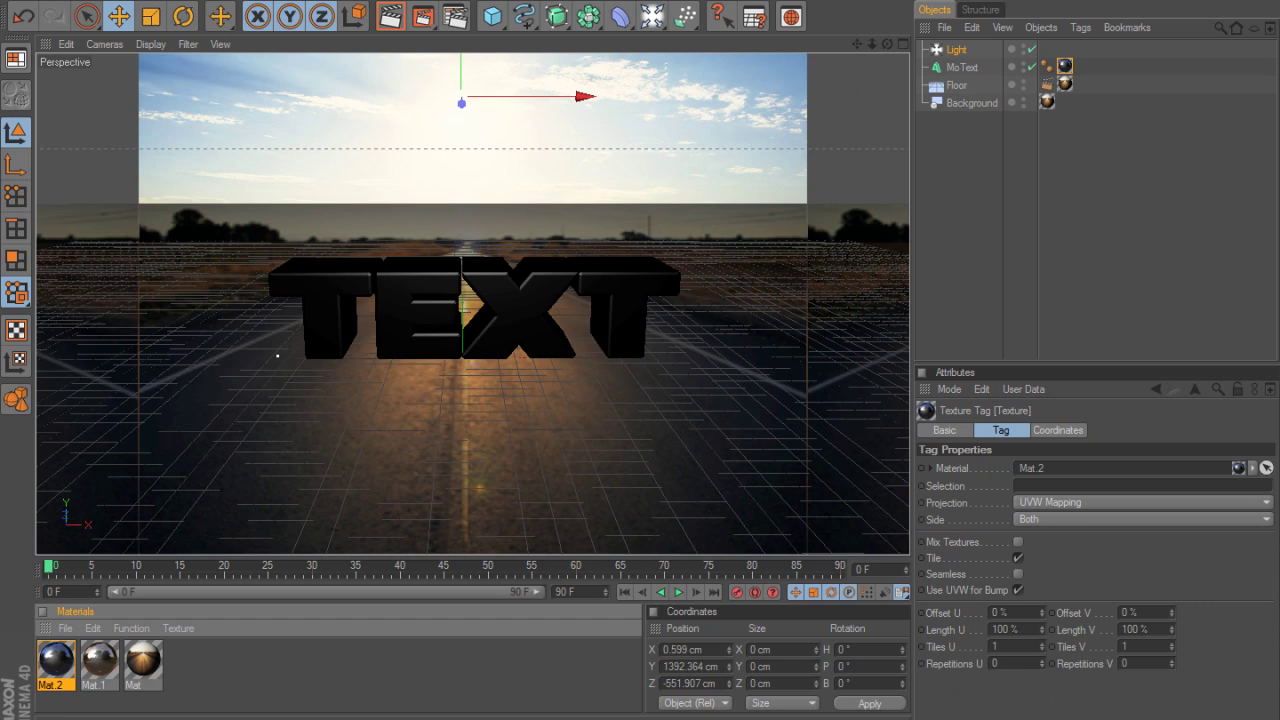
pyautogui.hotkey('ctrl', 'r')
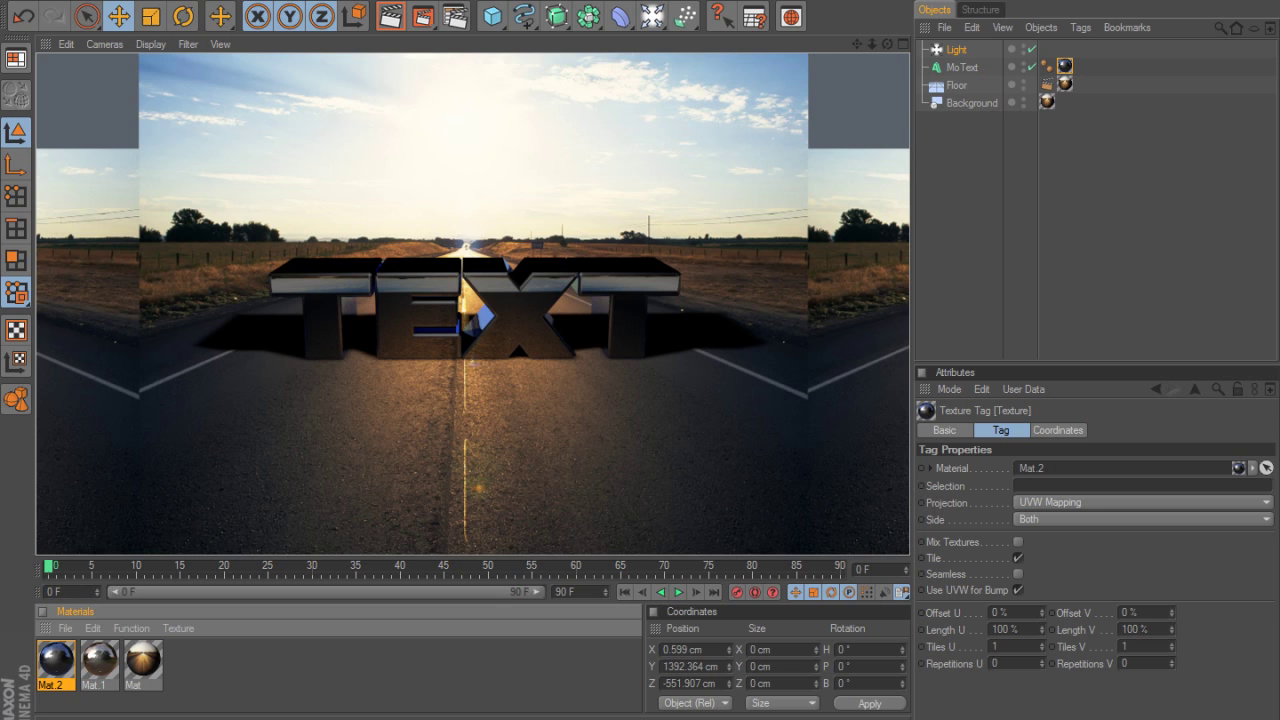
# Step: Raise the light to a Y position of about 1895 cm and render another preview
pyautogui.click(957, 50)
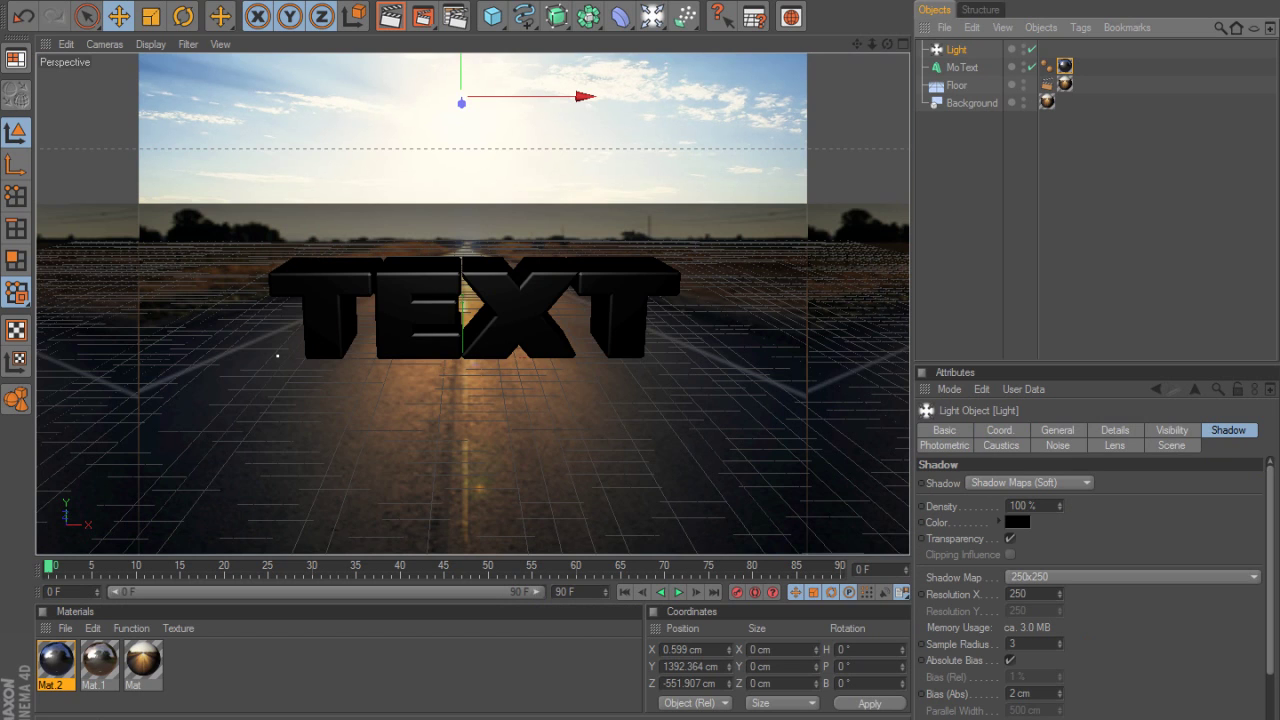
pyautogui.moveTo(461, 80); pyautogui.dragTo(461, 4)
pyautogui.moveTo(461, 55); pyautogui.dragTo(461, 52)
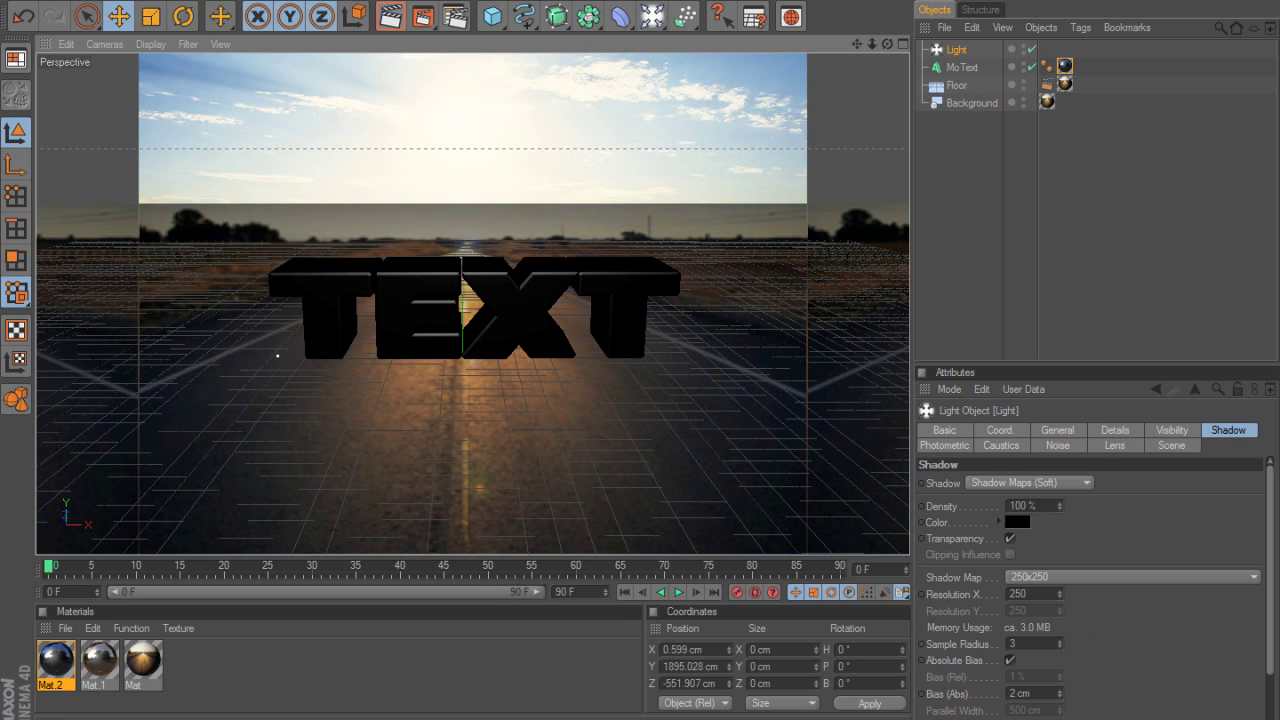
pyautogui.hotkey('ctrl', 'r')
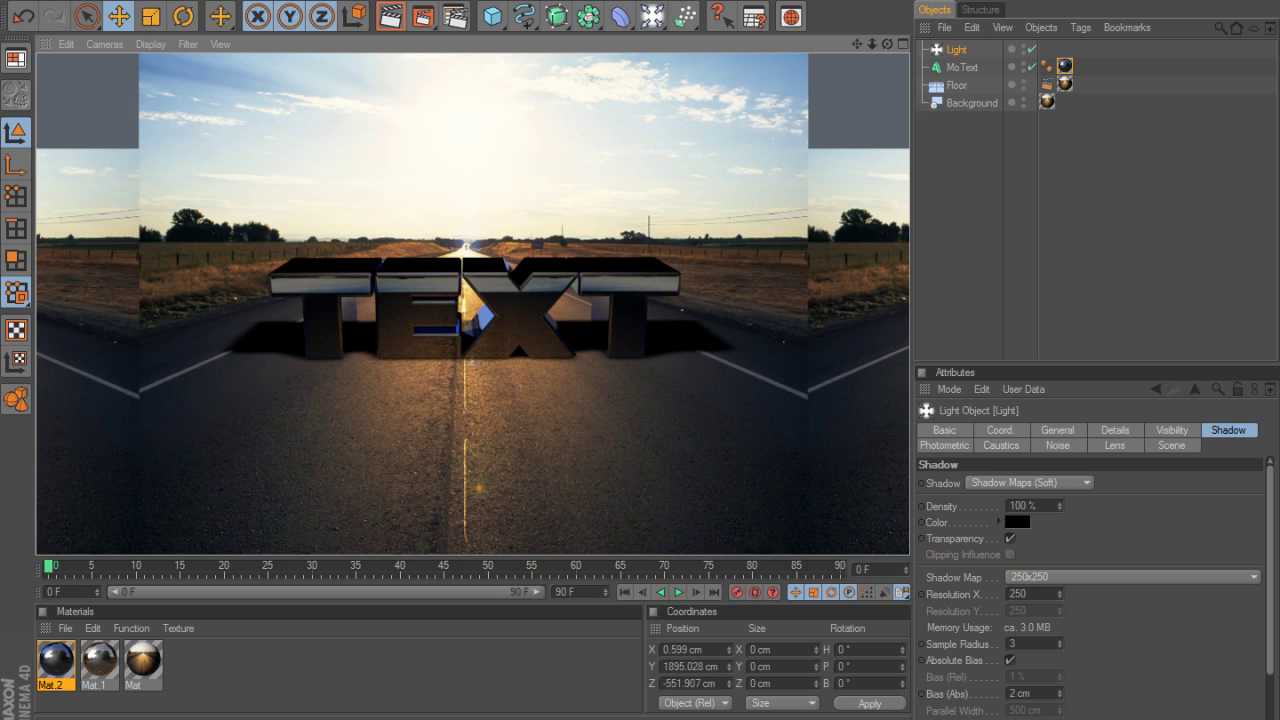
# Step: Change the wording of the text object to "Trixxs"
pyautogui.click(962, 67)
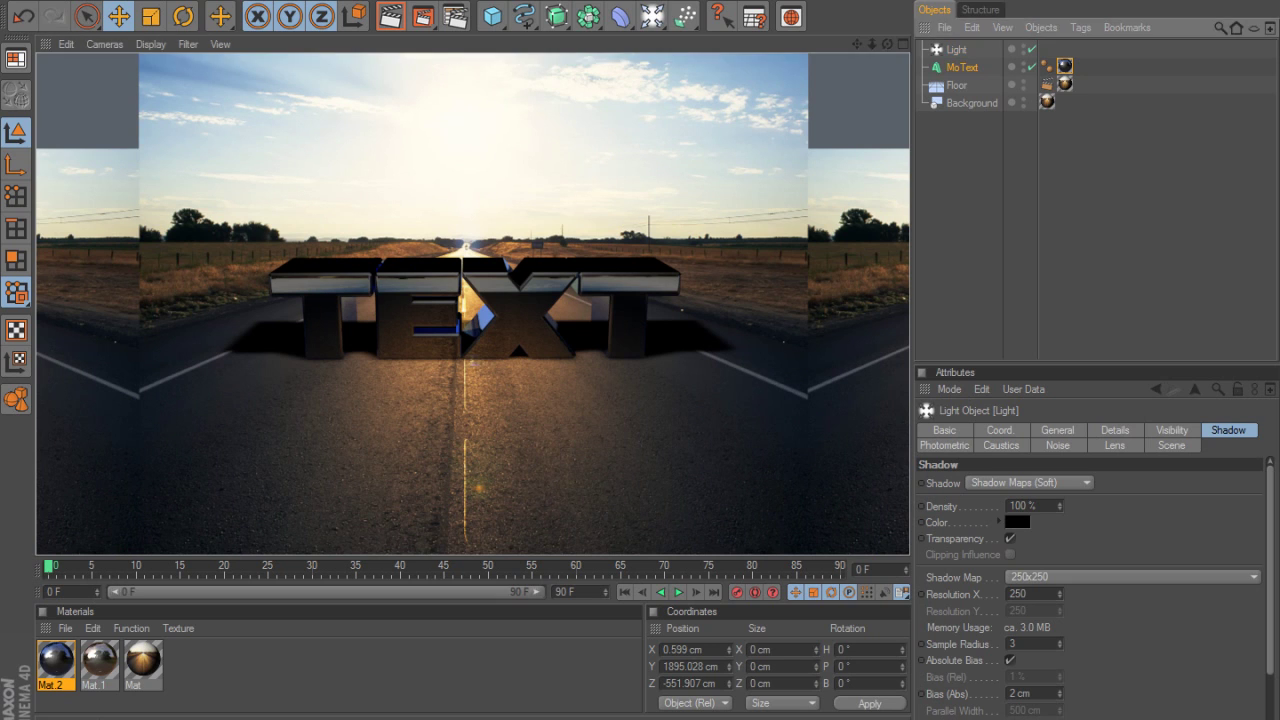
pyautogui.click(1004, 430)
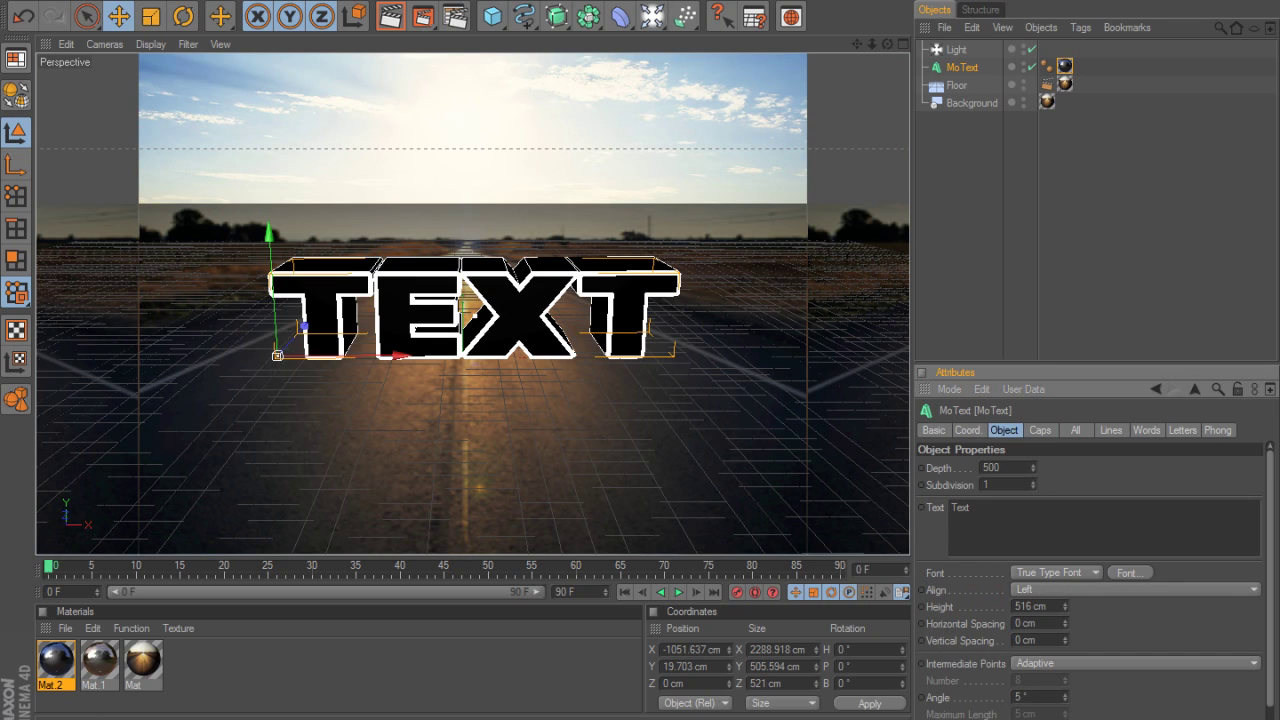
pyautogui.moveTo(951, 508); pyautogui.dragTo(971, 508)
pyautogui.write('Trixxs')
pyautogui.click(1090, 225)
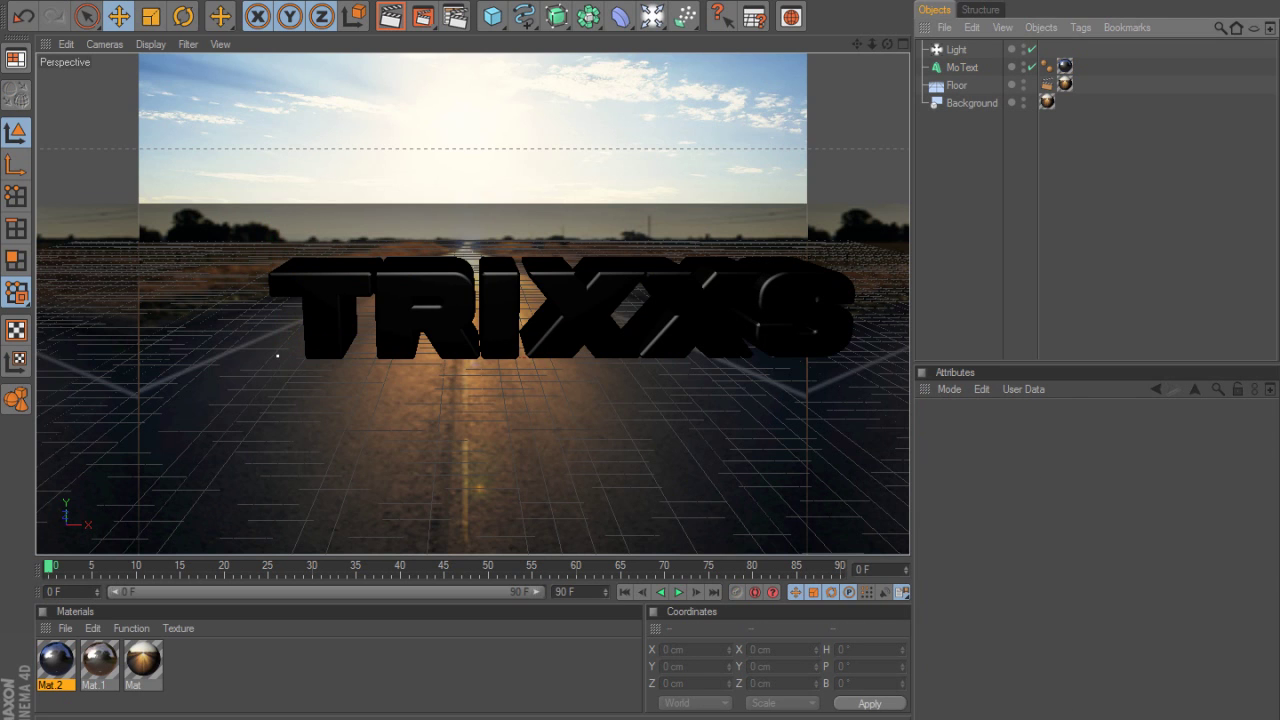
# Step: Reduce the text height to 326 cm and re-centre the longer word over the road, at X about -1048 cm
pyautogui.click(600, 315)
pyautogui.moveTo(400, 355); pyautogui.dragTo(284, 355)
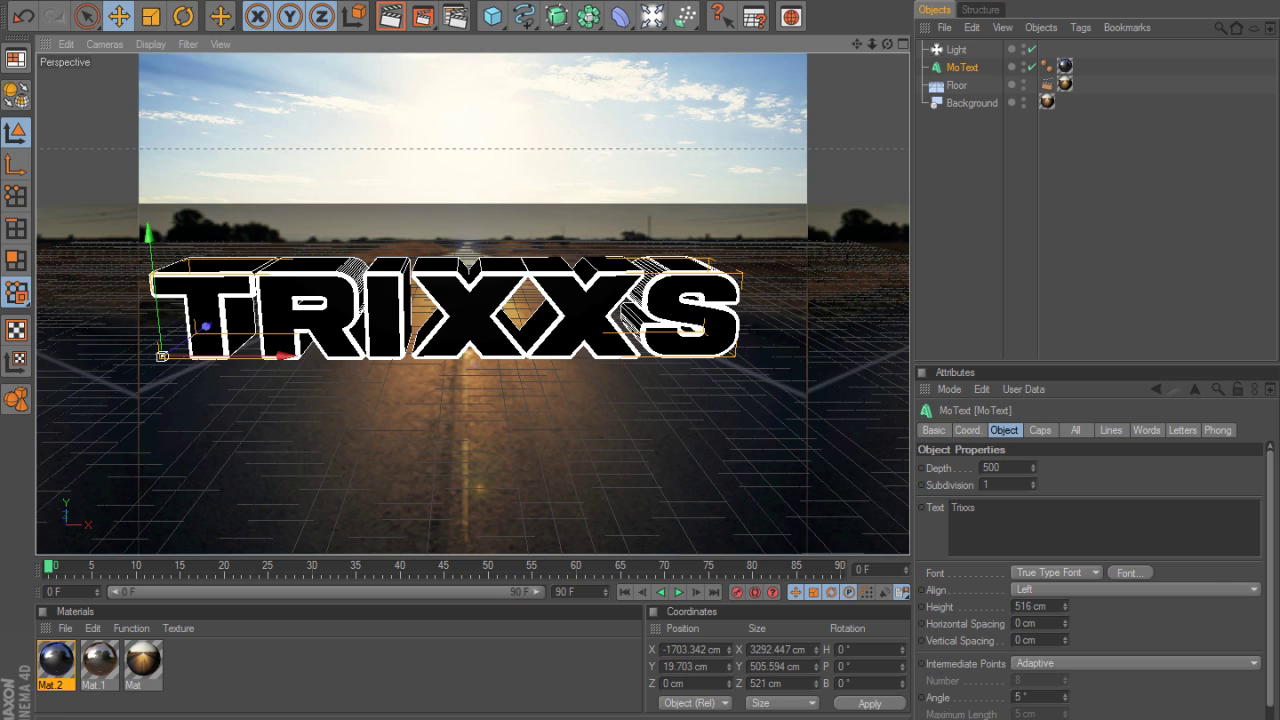
pyautogui.moveTo(1065, 607); pyautogui.dragTo(1065, 658)
pyautogui.moveTo(285, 355); pyautogui.dragTo(286, 355)
pyautogui.moveTo(160, 356); pyautogui.dragTo(189, 356)
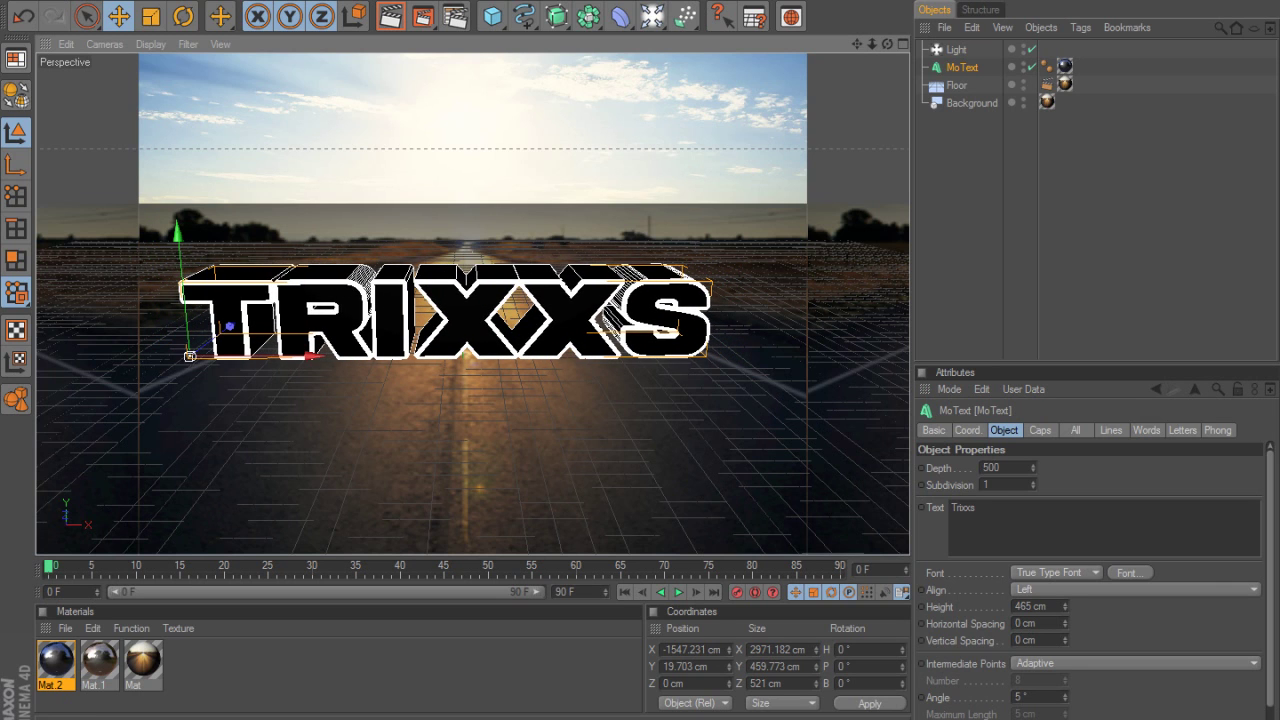
pyautogui.moveTo(1065, 607); pyautogui.dragTo(1065, 719)
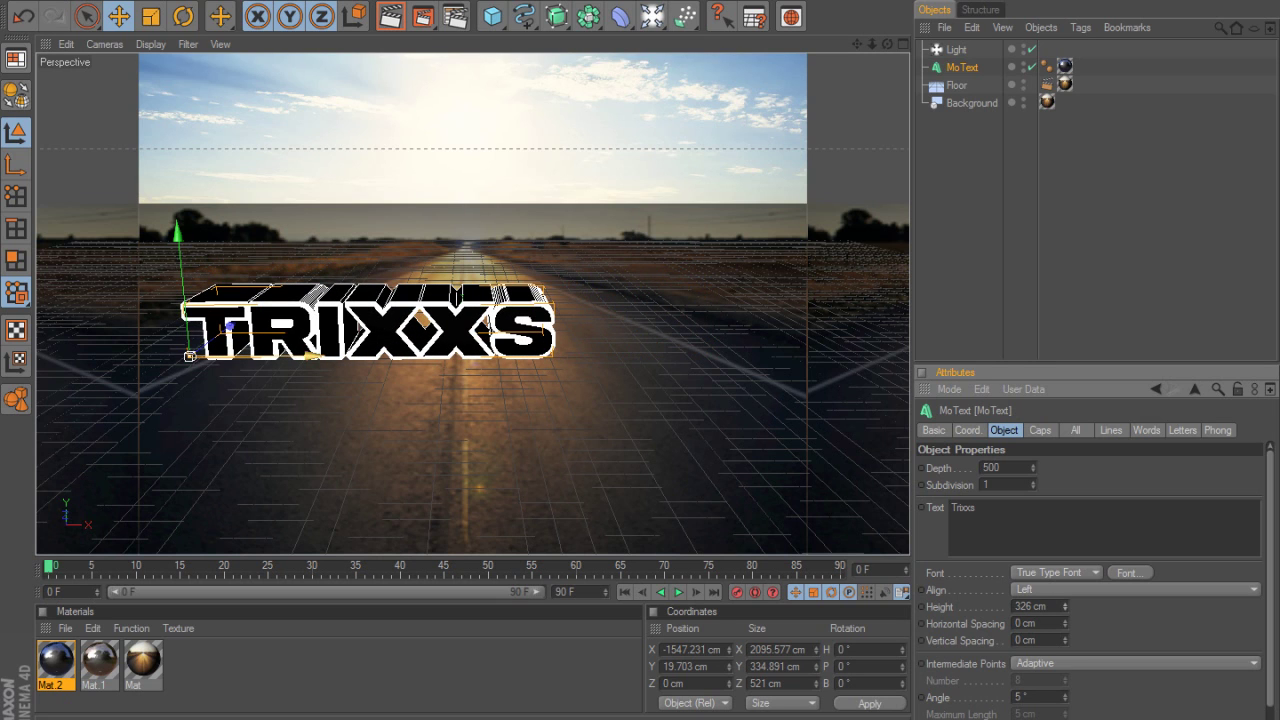
pyautogui.moveTo(189, 356); pyautogui.dragTo(277, 355)
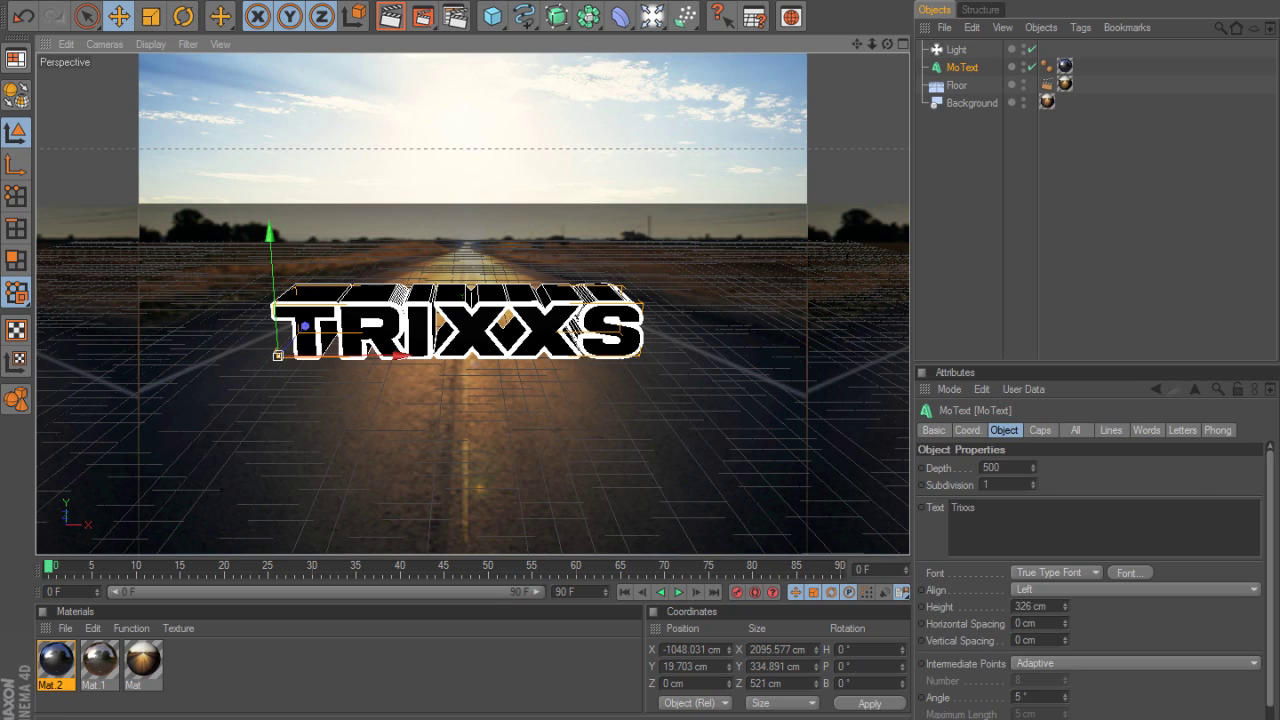
# Step: Stretch the text vertically to a Y scale of 1.18 and render a preview of the perspective view
pyautogui.click(968, 430)
pyautogui.moveTo(1101, 485); pyautogui.dragTo(1101, 467)
pyautogui.click(390, 15)
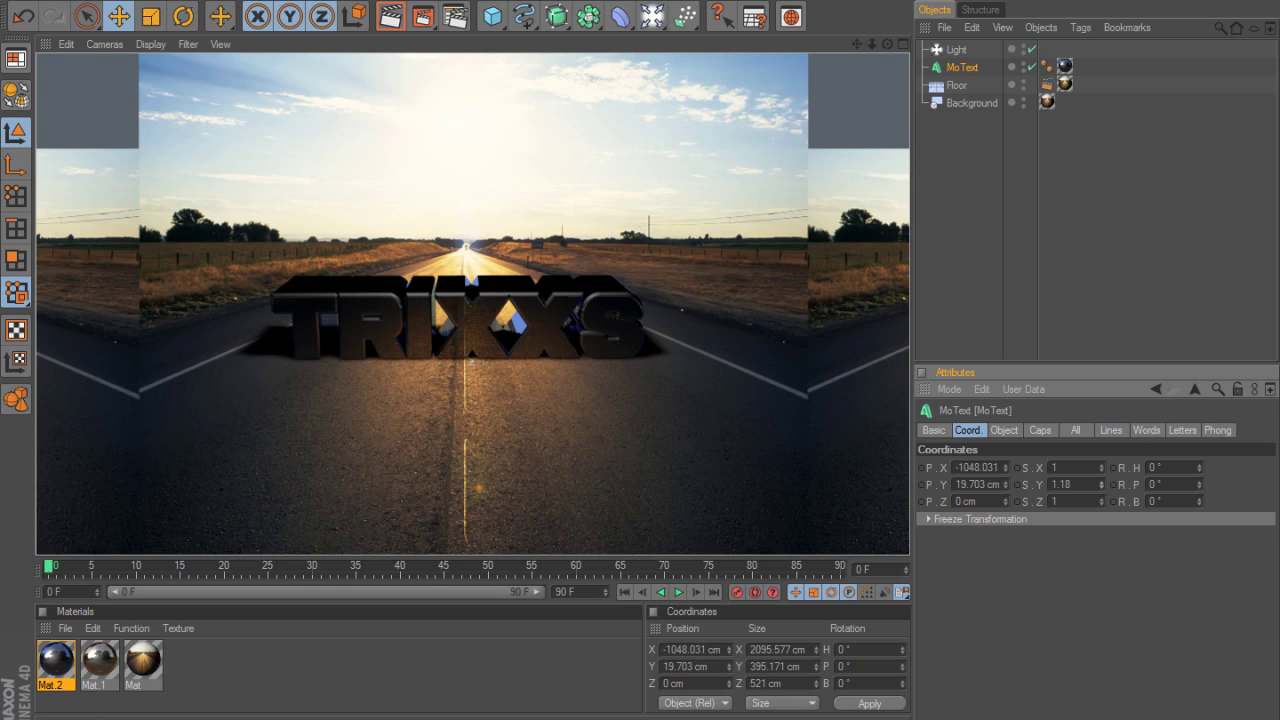
pyautogui.click(492, 16)
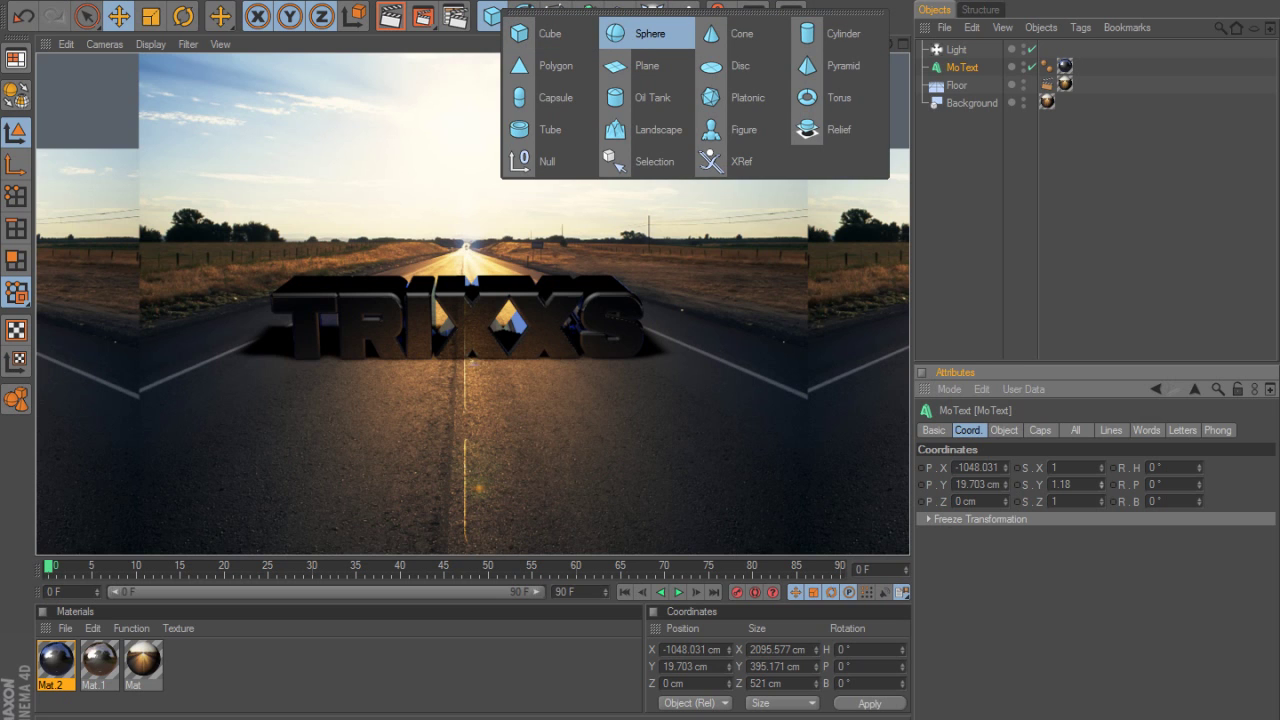
pyautogui.click(645, 33)
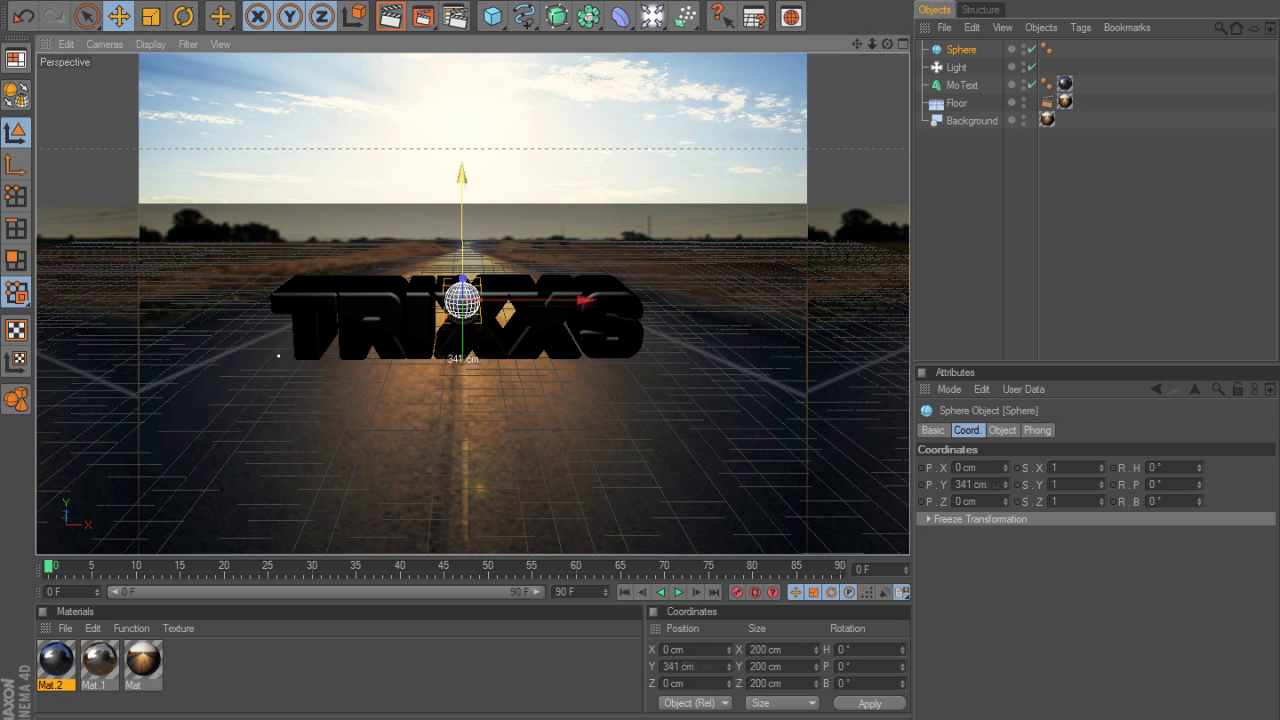
pyautogui.moveTo(462, 300); pyautogui.dragTo(462, 190)
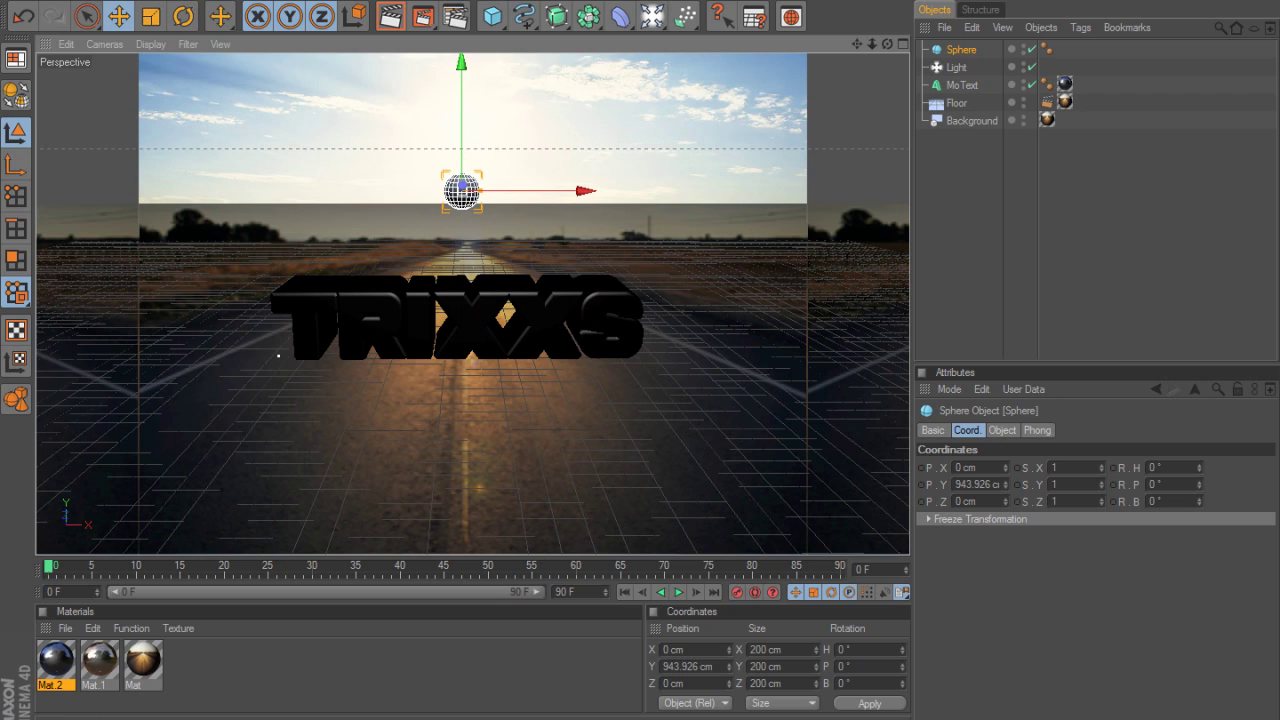
pyautogui.press('Delete')
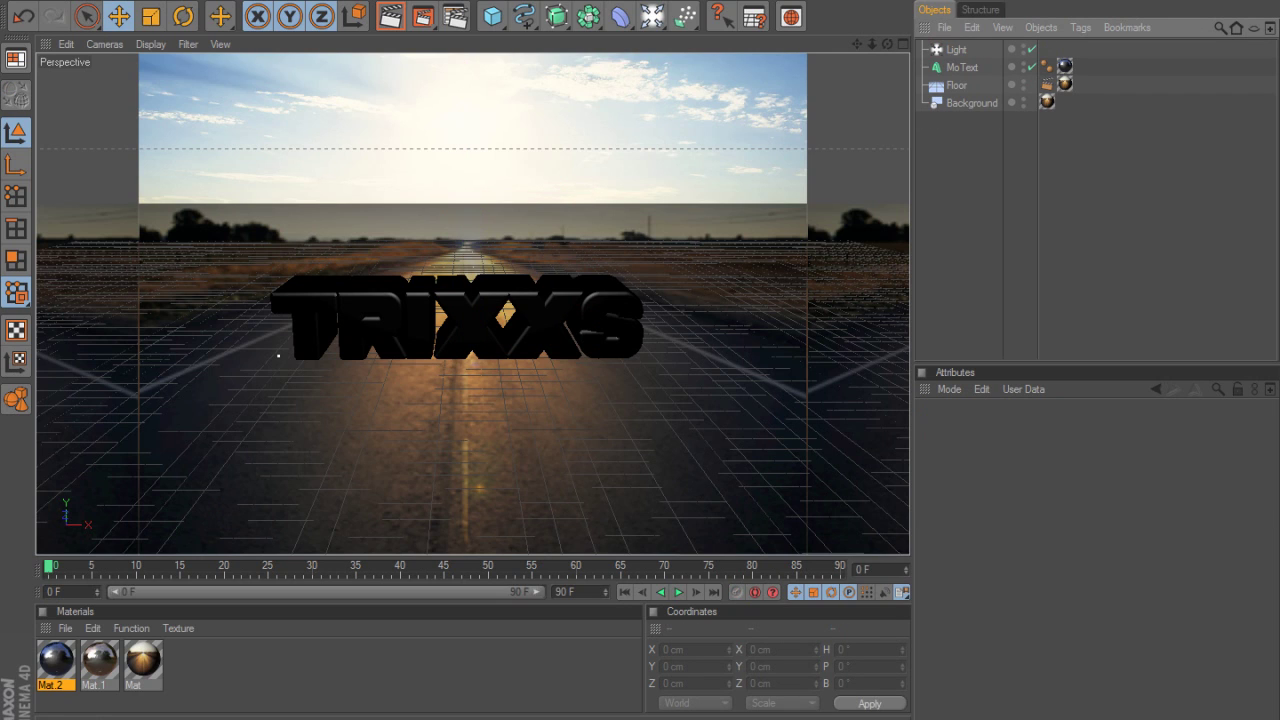
# Step: Add a second light and raise it above the text to a Y position of about 1463 cm
pyautogui.moveTo(652, 16); pyautogui.dragTo(706, 32)
pyautogui.moveTo(462, 290); pyautogui.dragTo(462, 23)
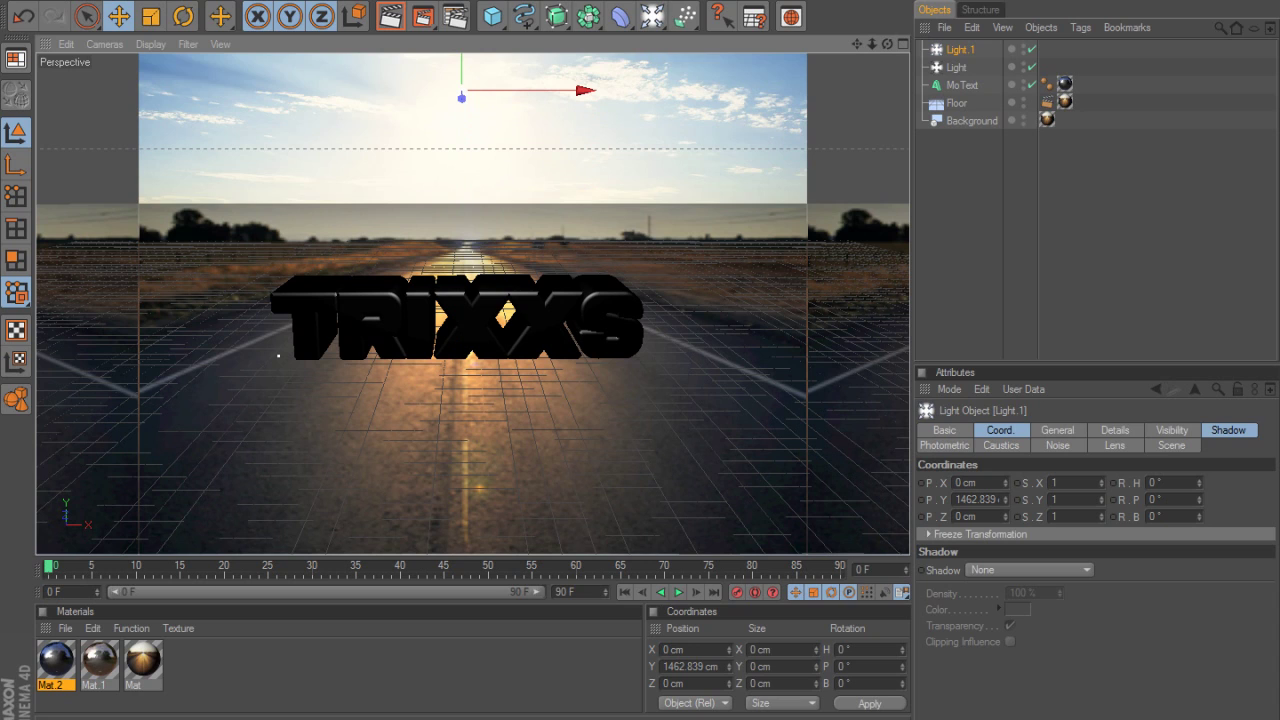
# Step: Set the second light's visible light to Volumetric, enlarge its visible radius well beyond the text, and render a preview
pyautogui.click(1058, 430)
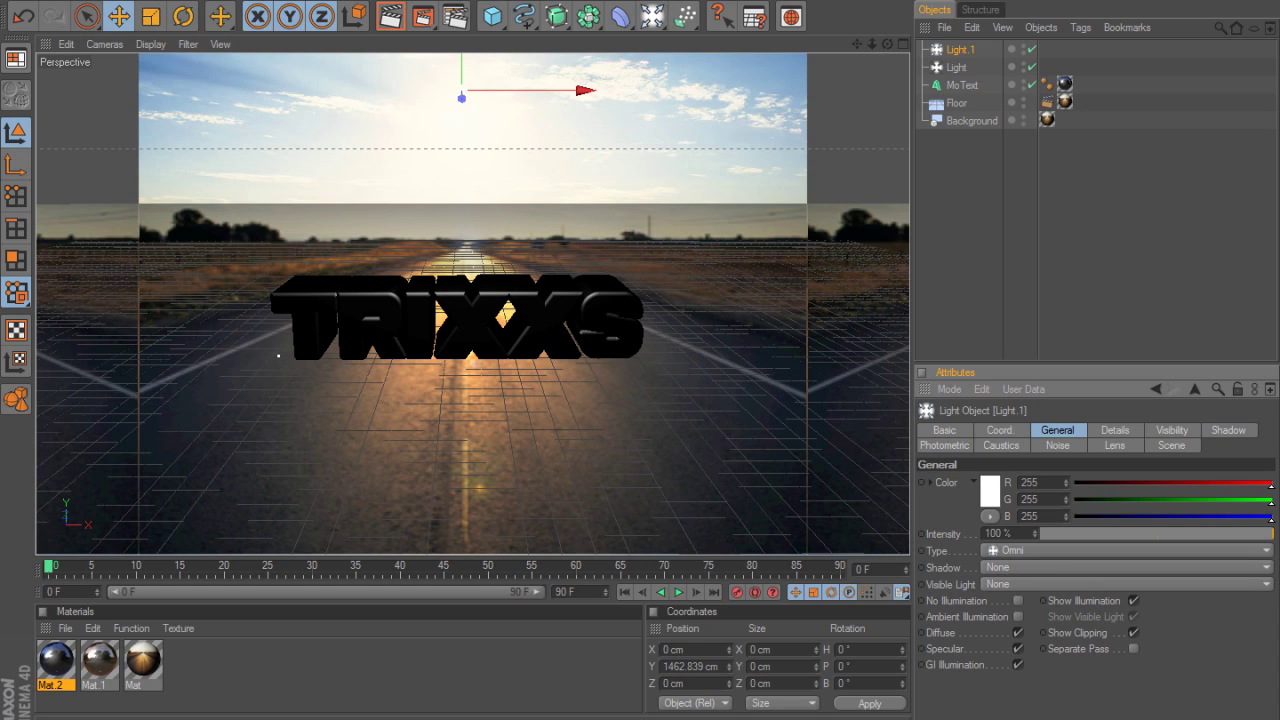
pyautogui.click(1127, 584)
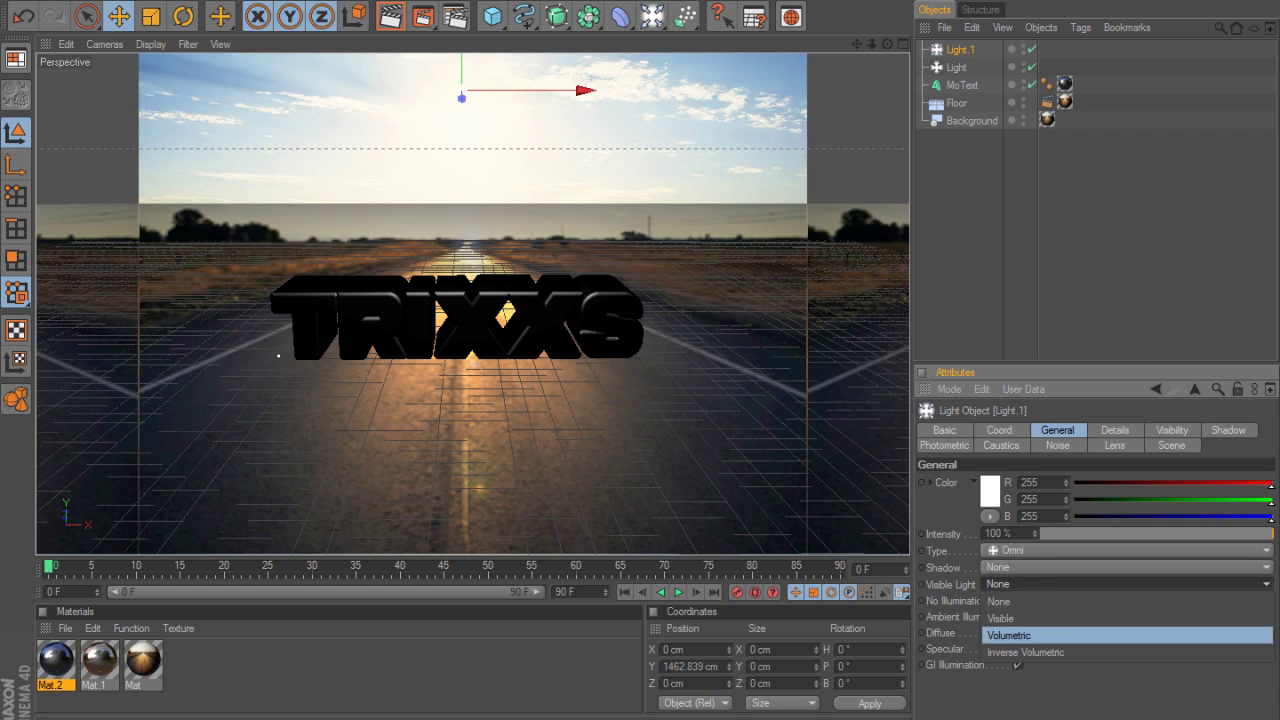
pyautogui.click(1100, 634)
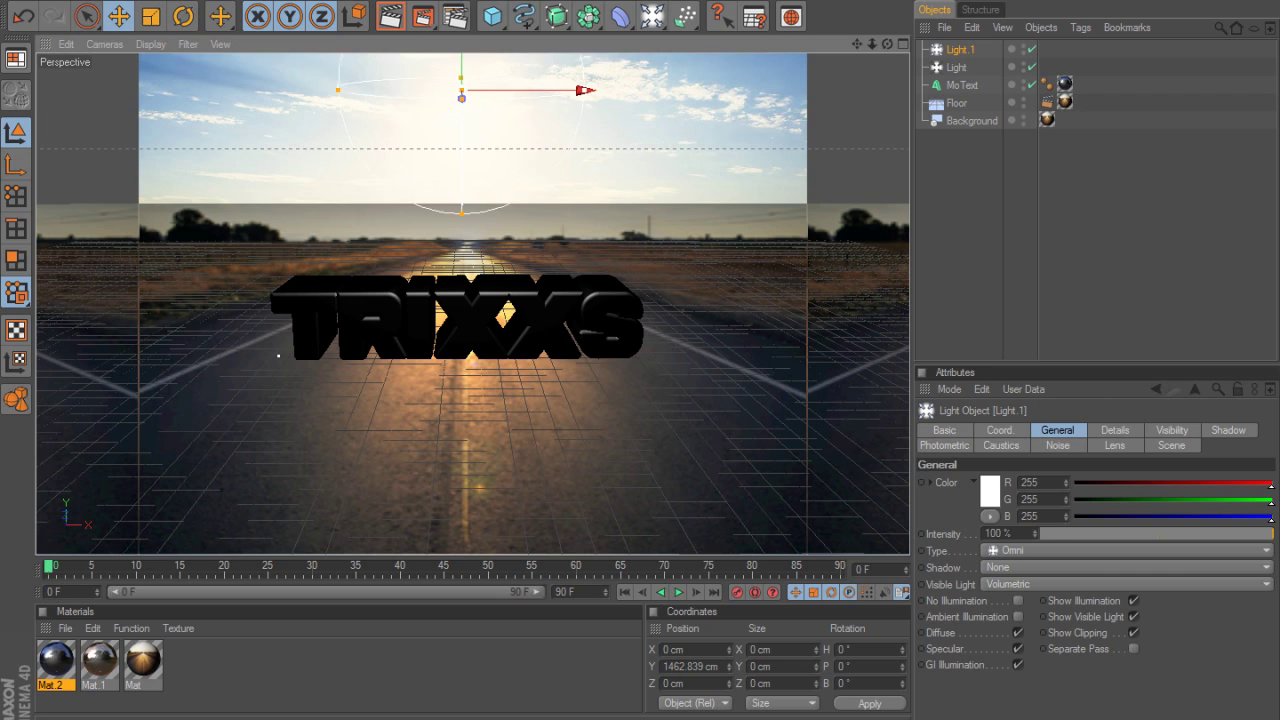
pyautogui.moveTo(755, 90); pyautogui.dragTo(822, 91)
pyautogui.click(391, 16)
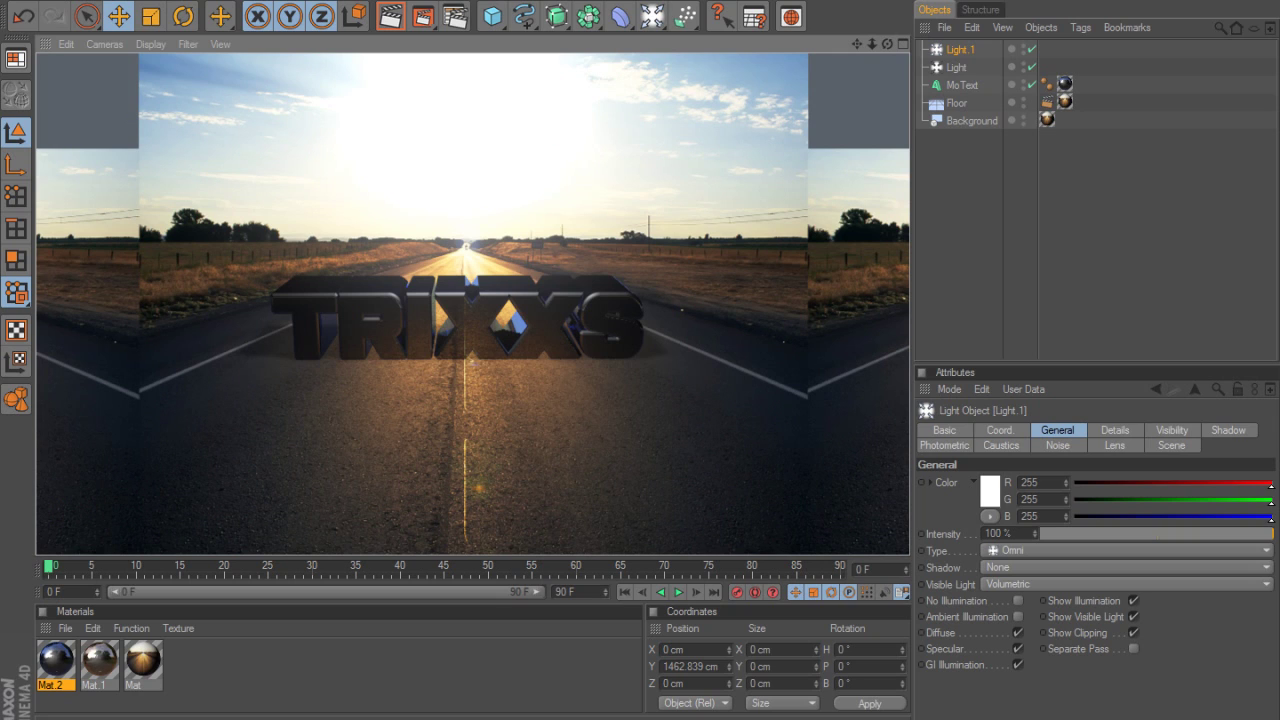
# Step: Tint the second light pale orange, RGB 255, 209, 149, and render another preview
pyautogui.click(991, 493)
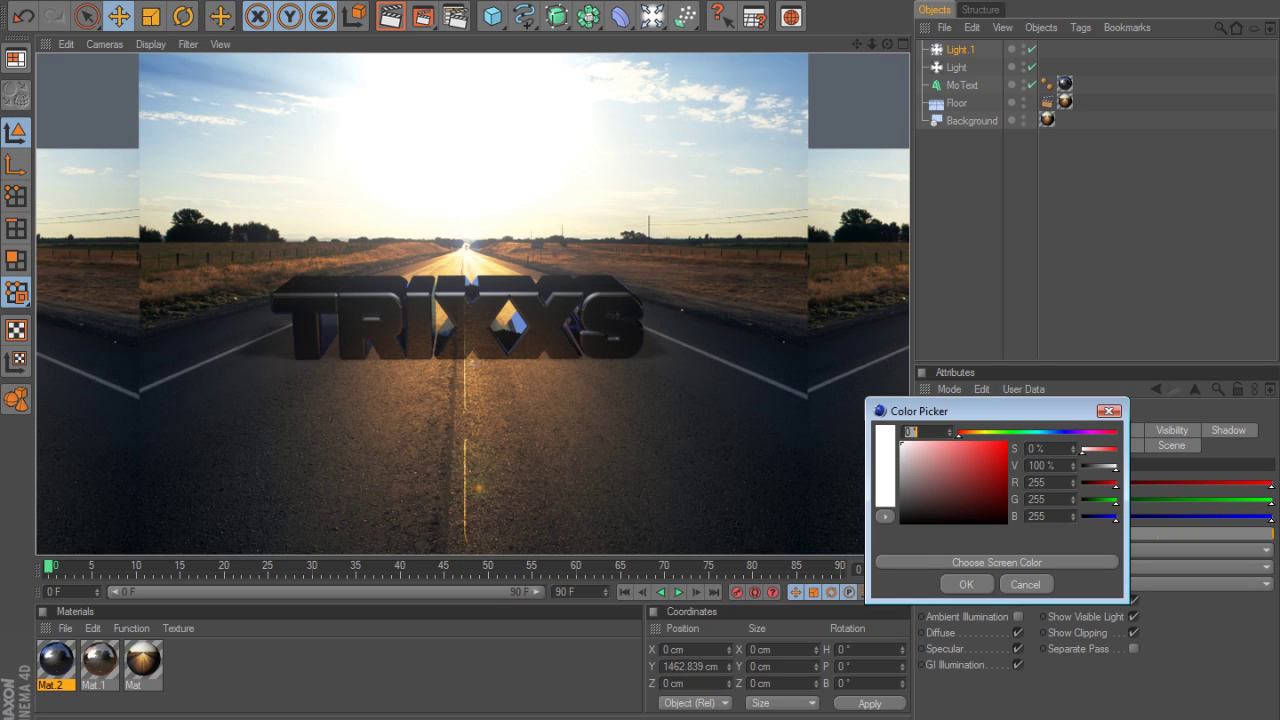
pyautogui.click(973, 433)
pyautogui.moveTo(941, 449); pyautogui.dragTo(945, 442)
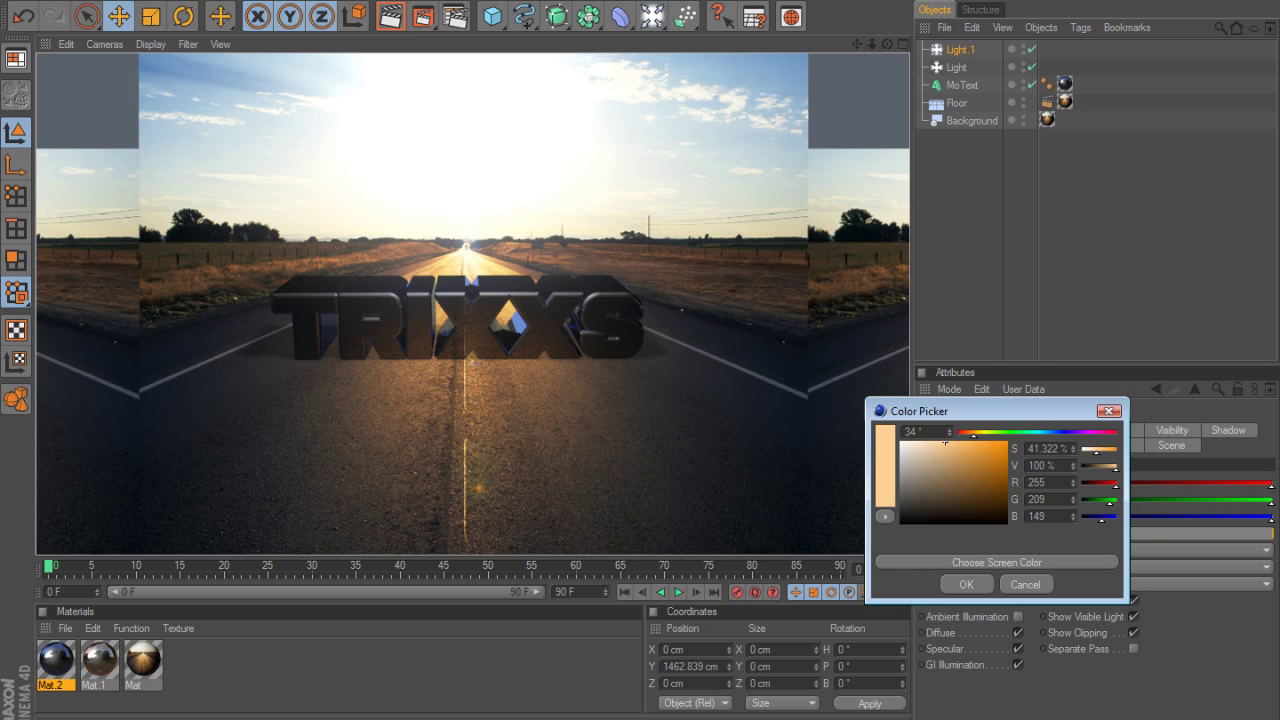
pyautogui.click(966, 584)
pyautogui.click(390, 16)
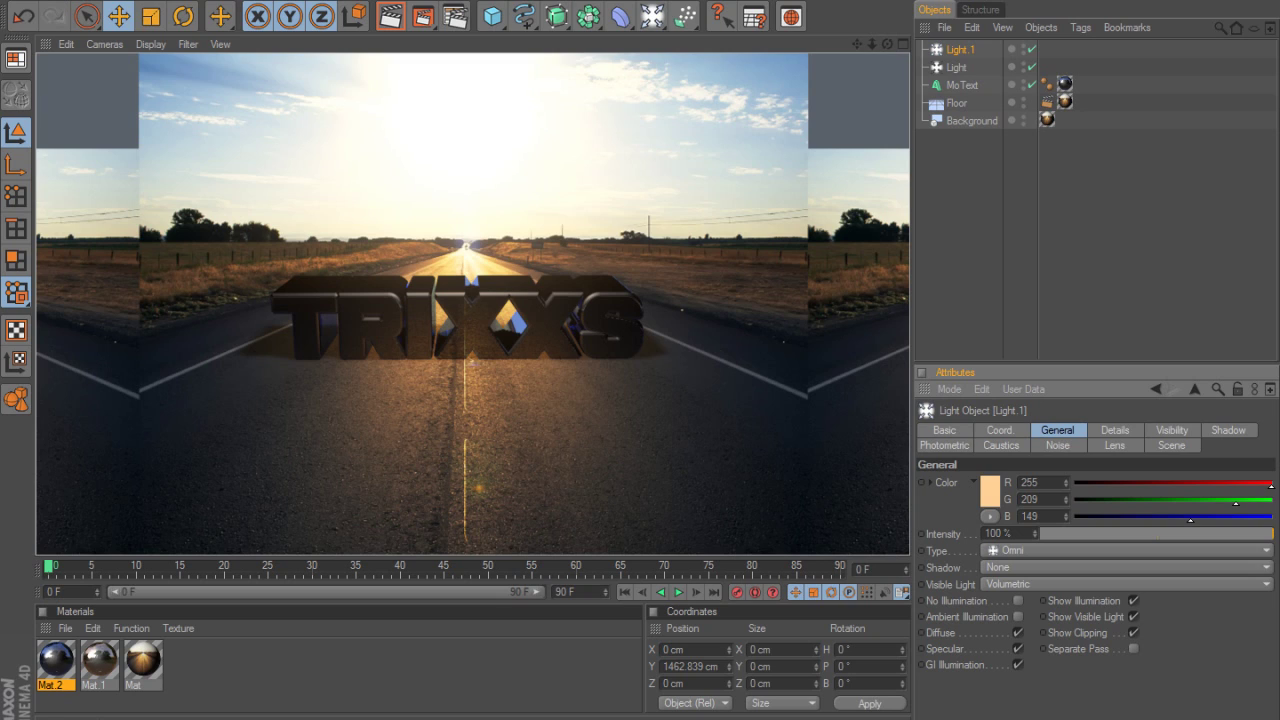
# Step: Configure the render output to save as JPEG with an alpha channel, to a file named "tutorial" on the Desktop
pyautogui.hotkey('ctrl', 'b')
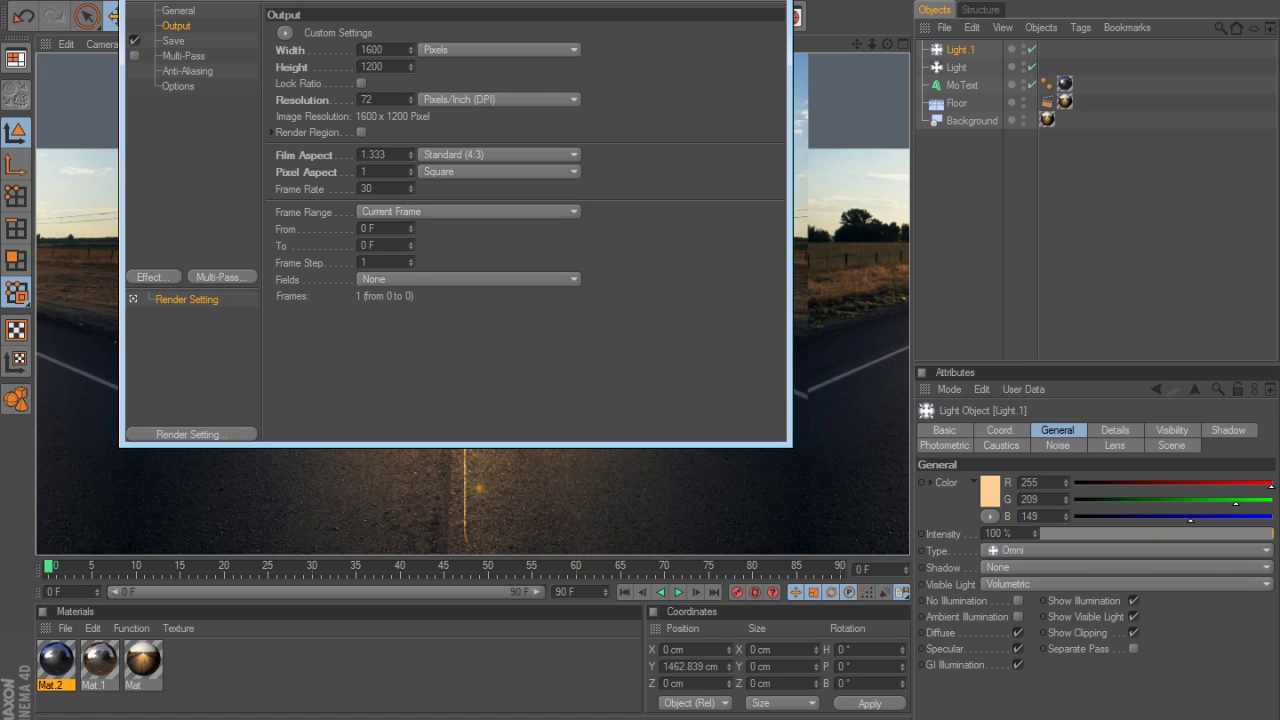
pyautogui.click(173, 41)
pyautogui.click(462, 81)
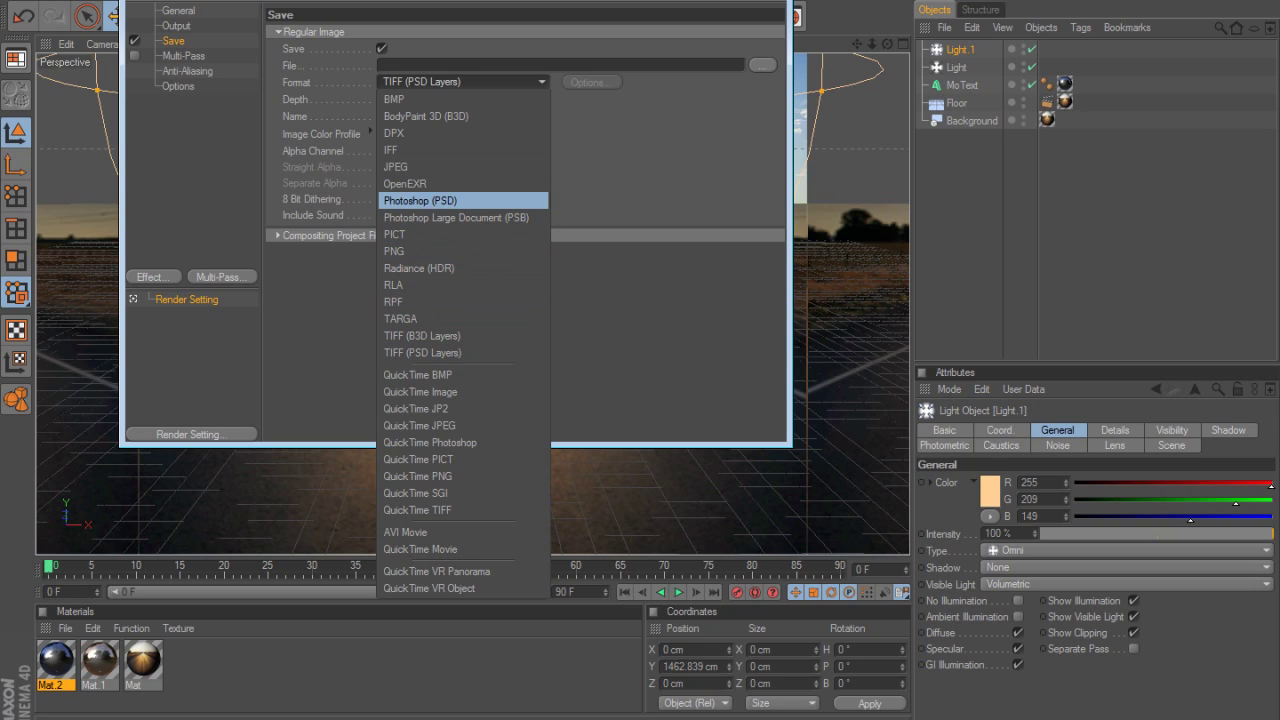
pyautogui.click(410, 167)
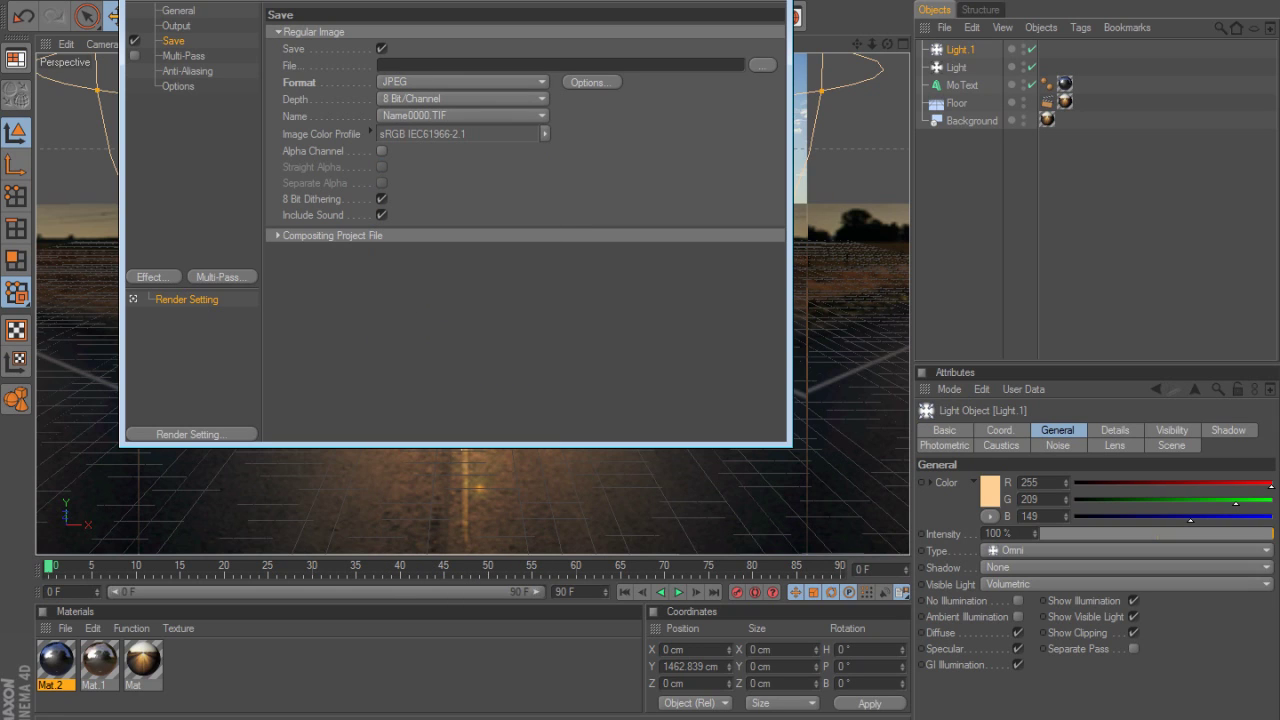
pyautogui.click(381, 150)
pyautogui.click(762, 64)
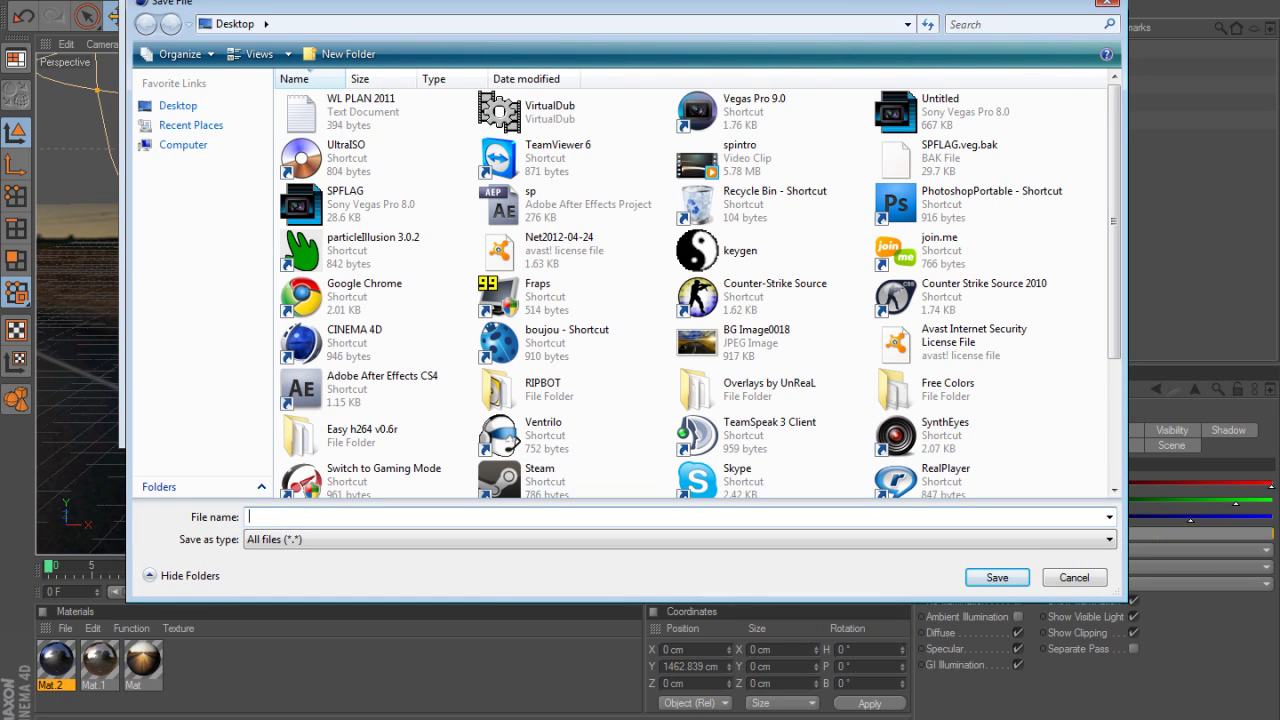
pyautogui.write('tutorial')
pyautogui.press('Return')
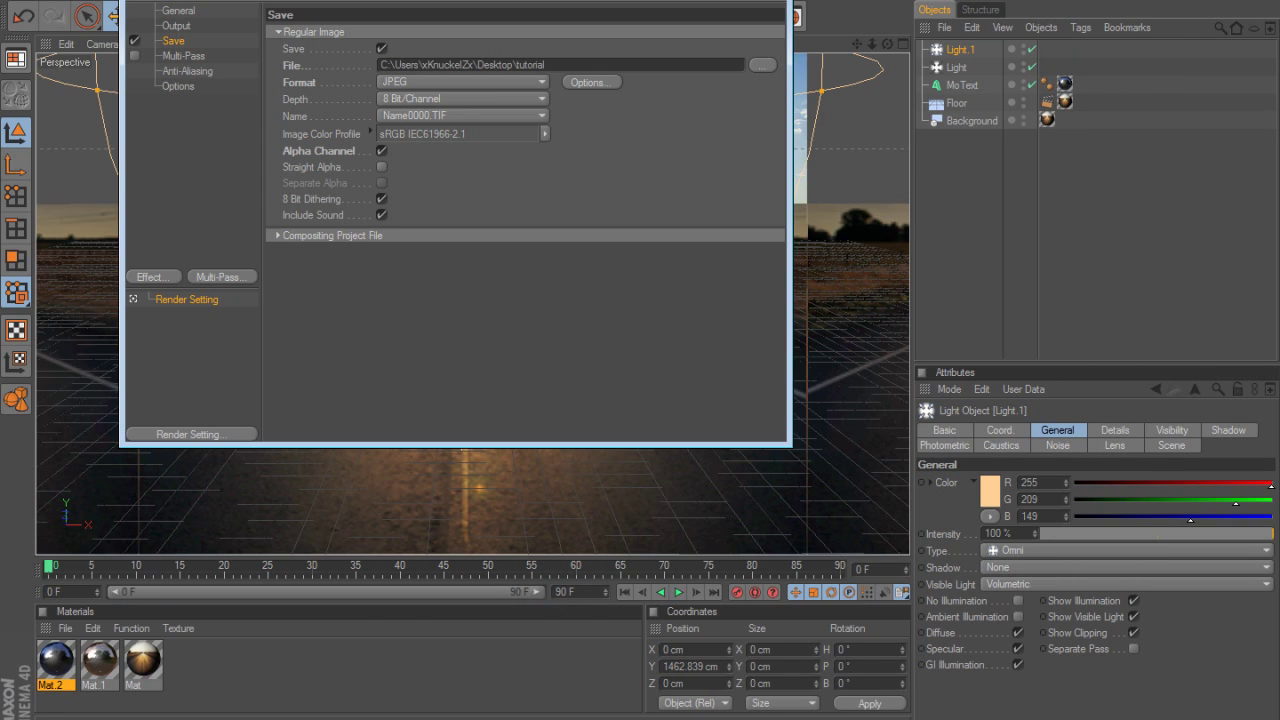
# Step: In the render options, set ray depth to 30, reflection depth to 15 and shadow depth to 30, and turn off Blurriness
pyautogui.click(184, 56)
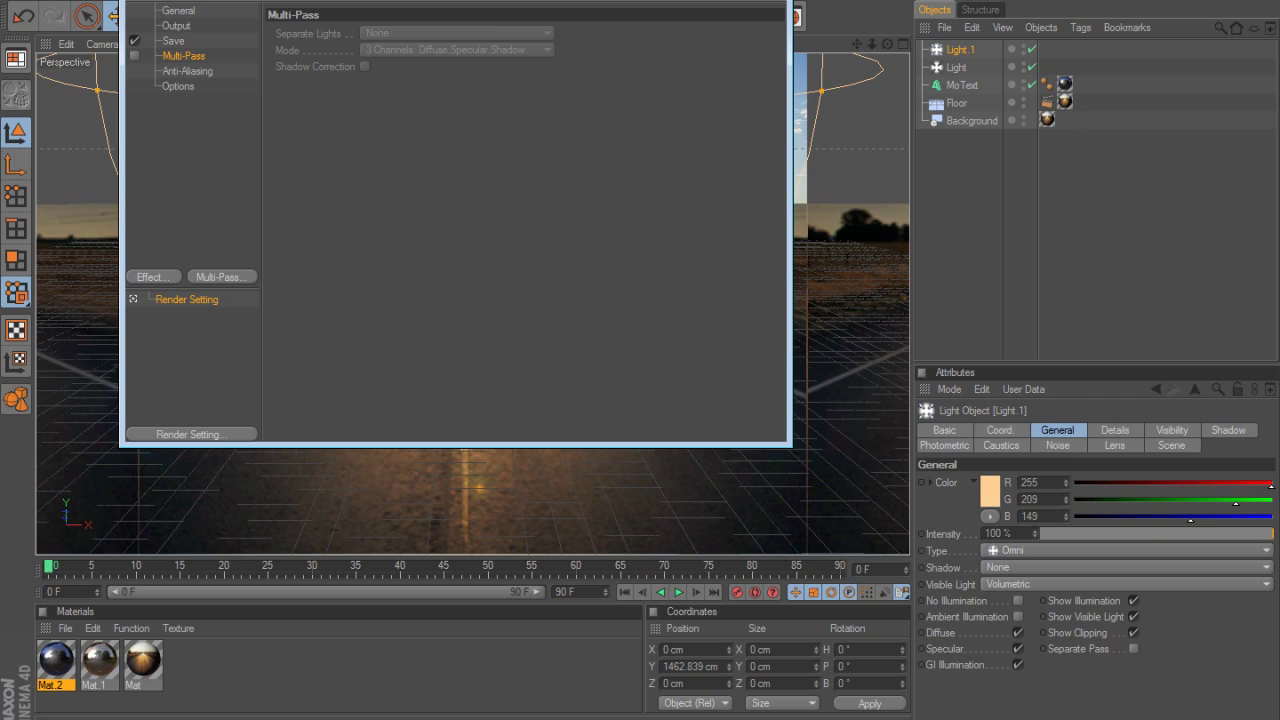
pyautogui.click(187, 71)
pyautogui.click(178, 87)
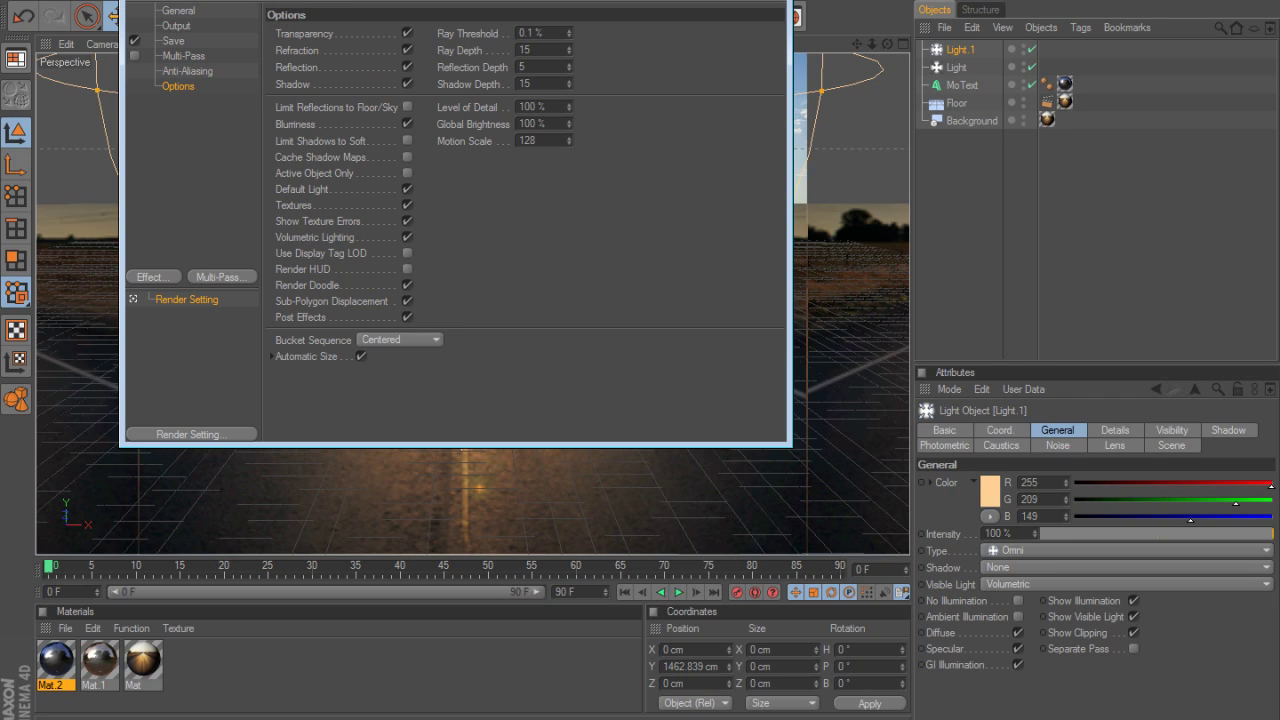
pyautogui.doubleClick(525, 50)
pyautogui.write('30')
pyautogui.press('Tab')
pyautogui.write('15')
pyautogui.press('Tab')
pyautogui.write('30')
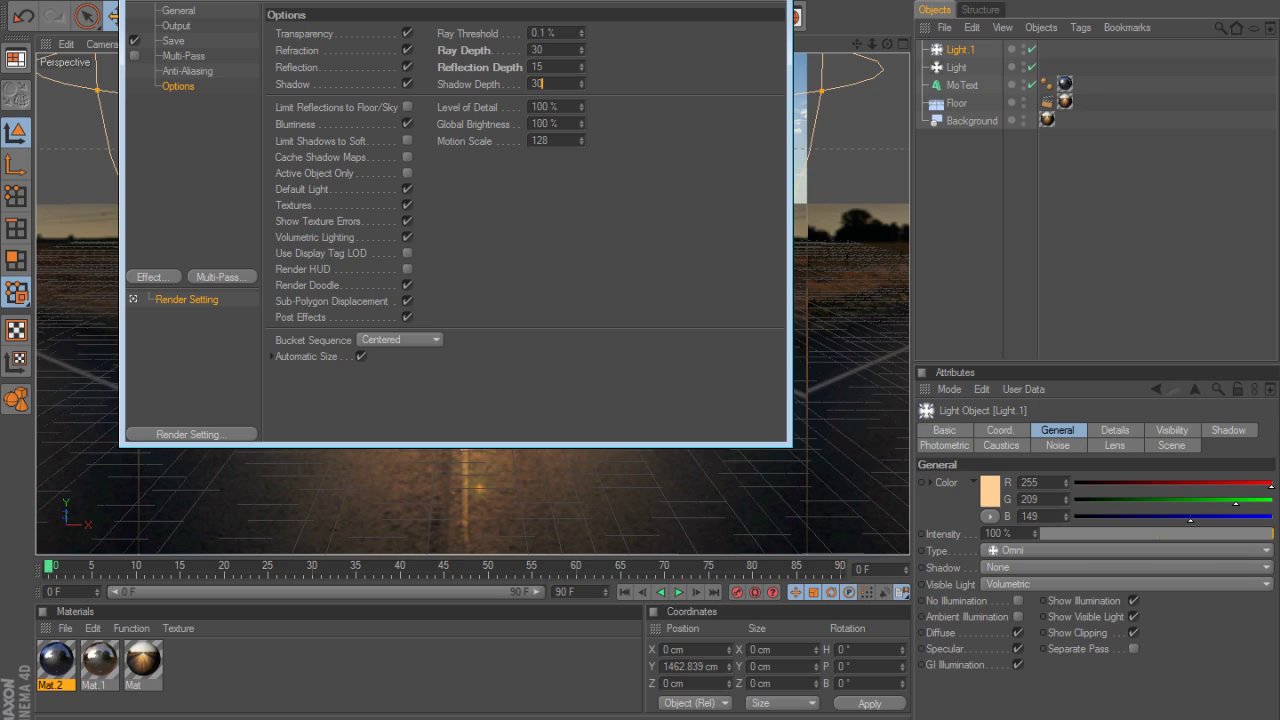
pyautogui.press('Return')
pyautogui.click(407, 124)
# Step: Add the Ambient Occlusion and Global Illumination effects to the render settings and close the settings
pyautogui.click(152, 277)
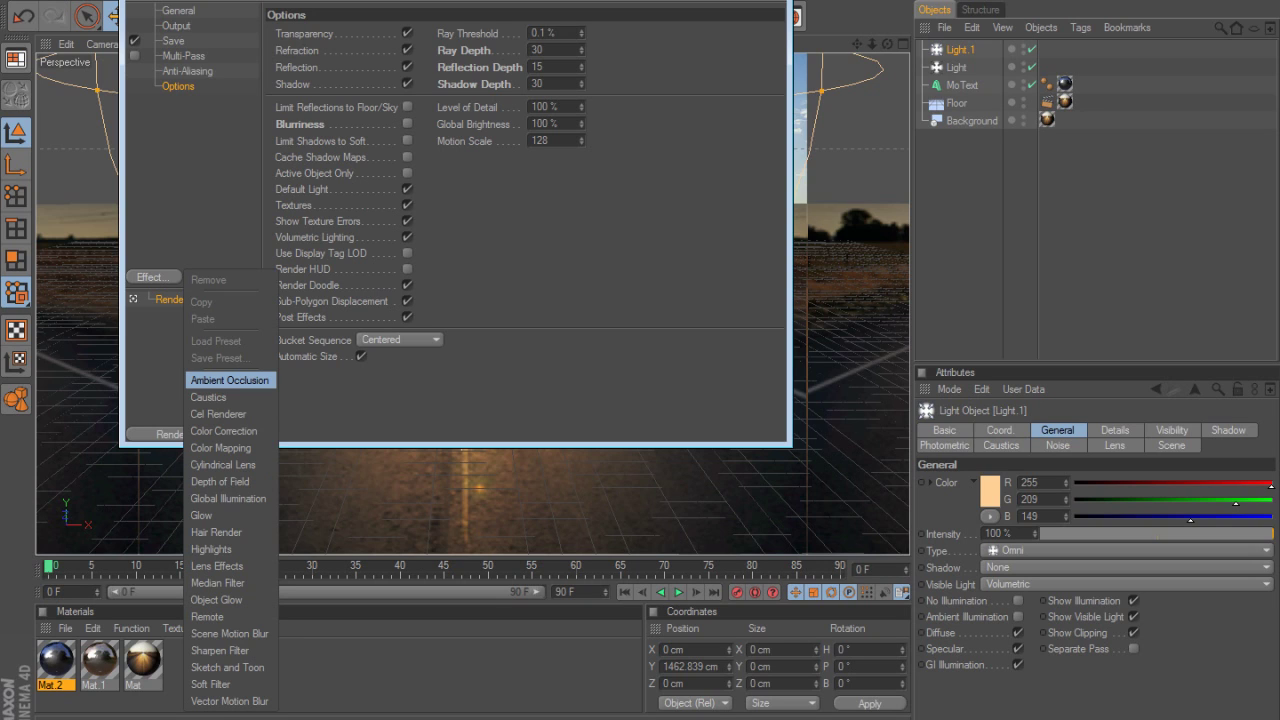
pyautogui.click(229, 380)
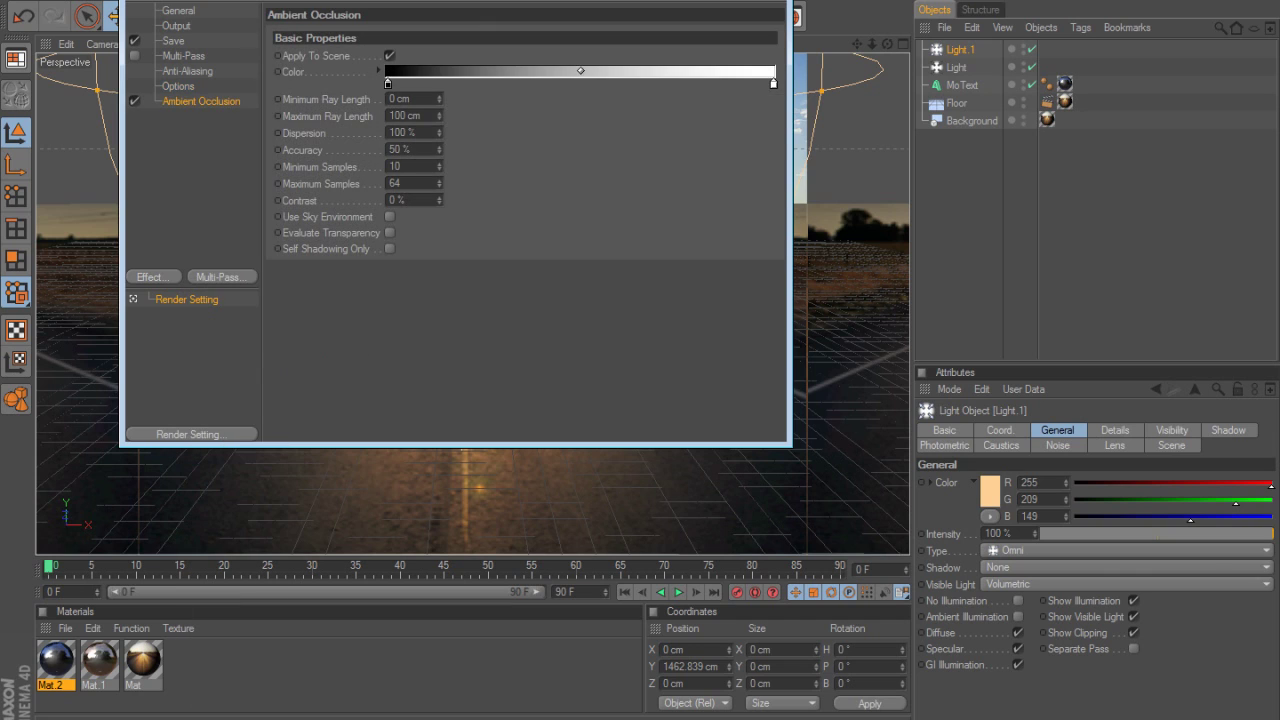
pyautogui.click(152, 277)
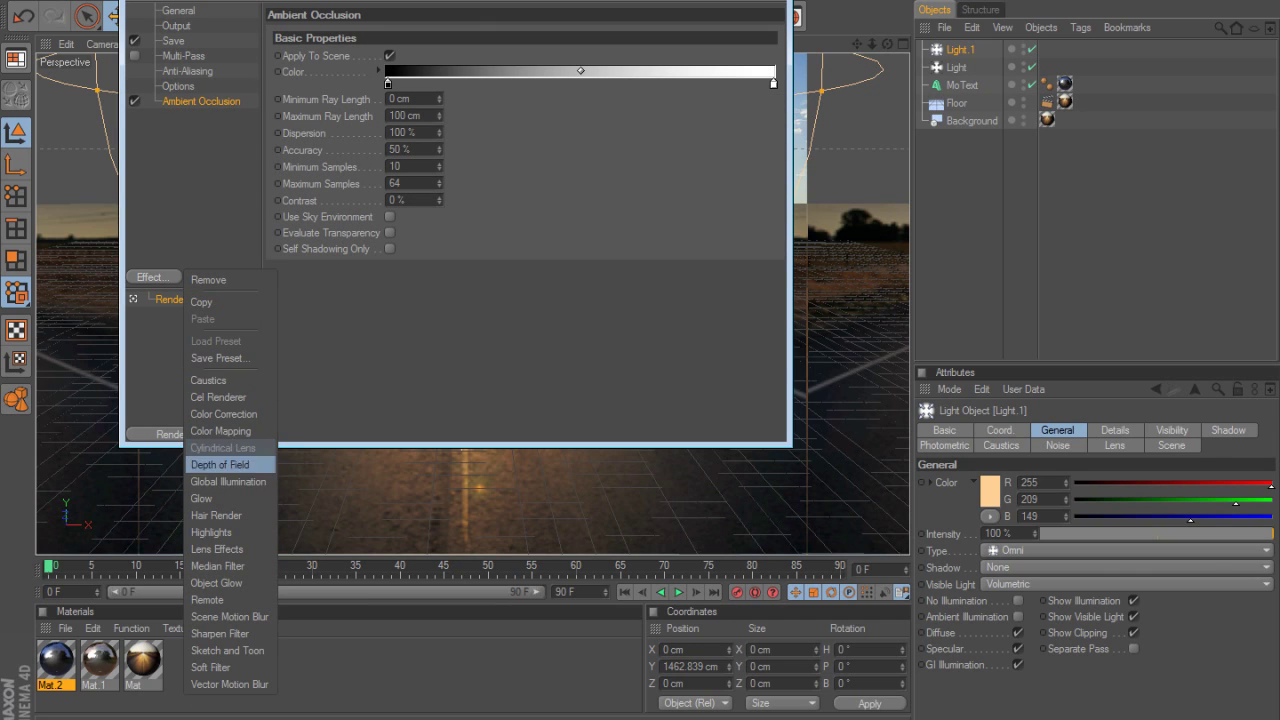
pyautogui.click(229, 481)
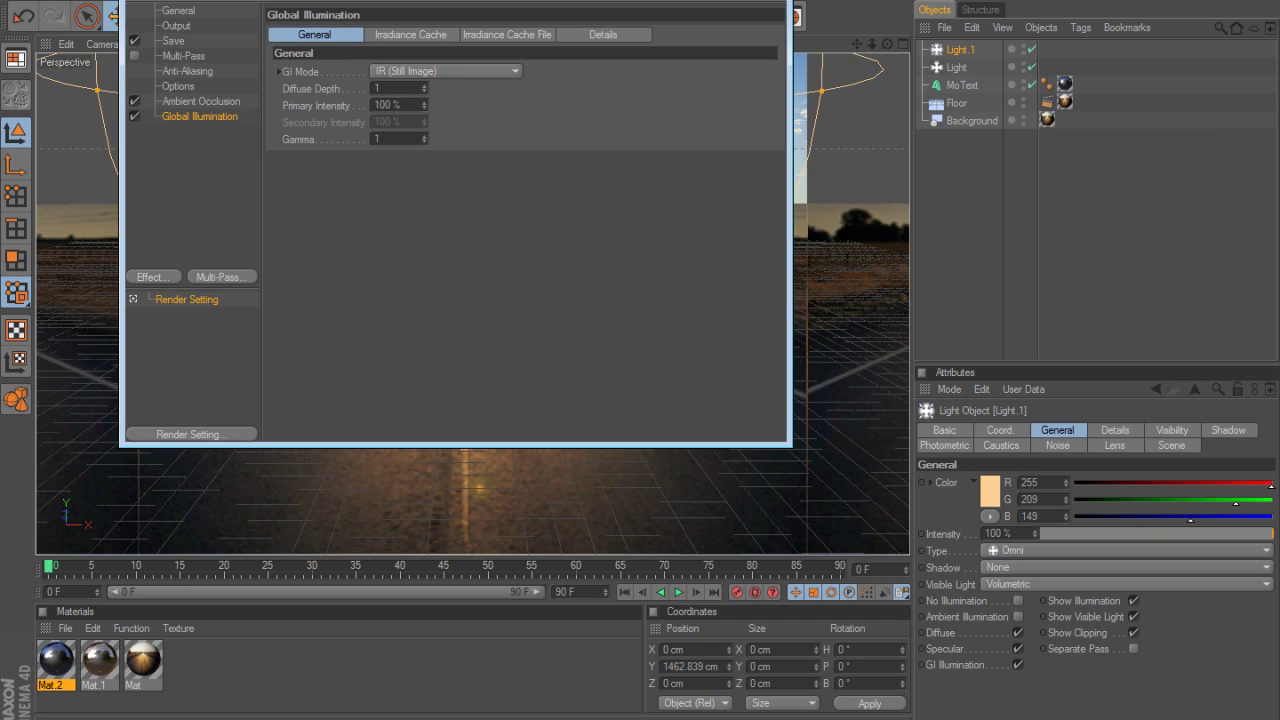
pyautogui.hotkey('alt', 'F4')
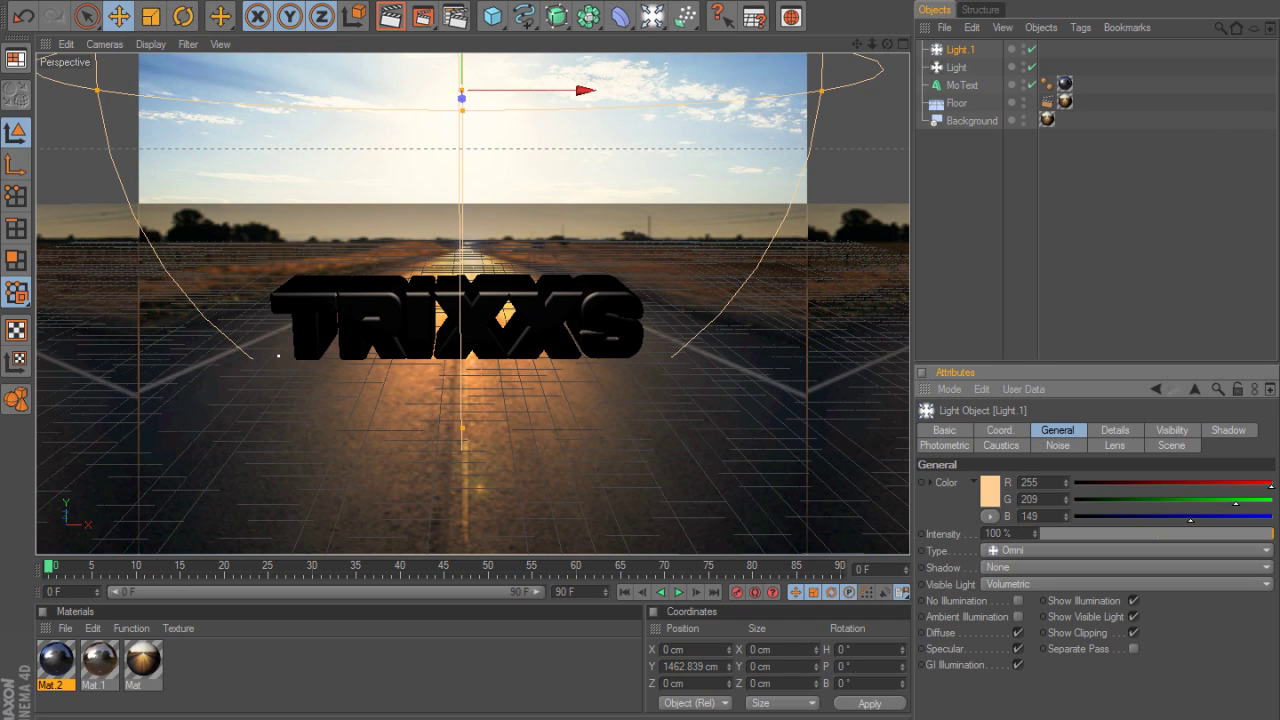